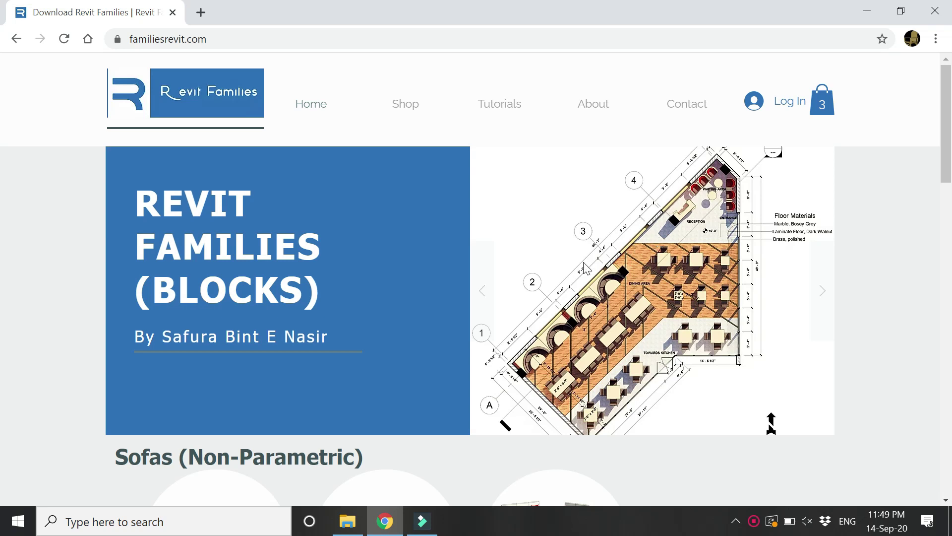
Scroll the Revit Families site and browse the videos on its Tutorials page
scroll(620, 285, down, 5)
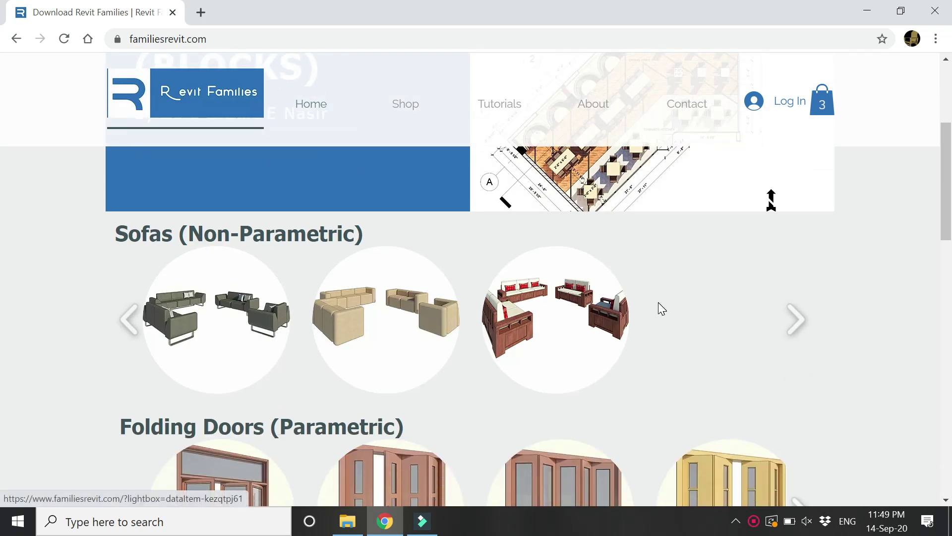
scroll(682, 309, down, 3)
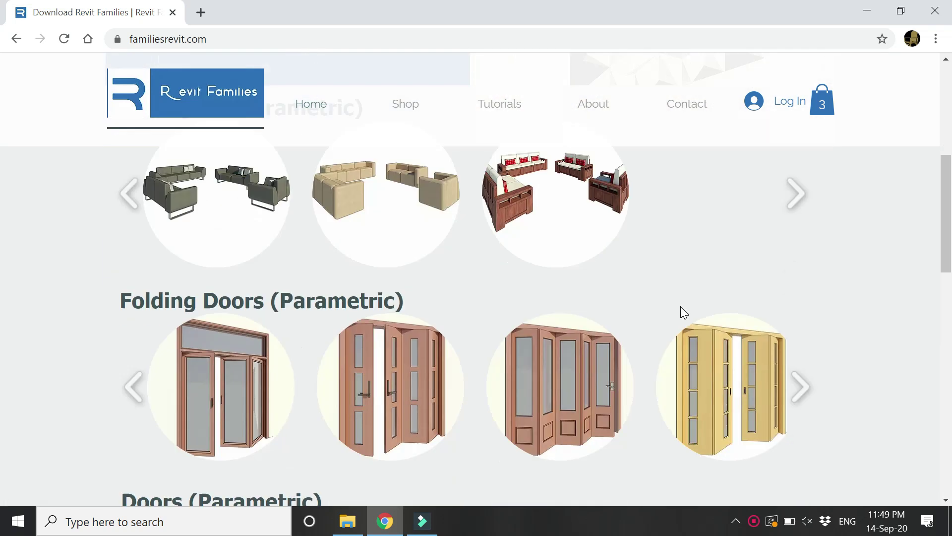
scroll(680, 305, down, 1)
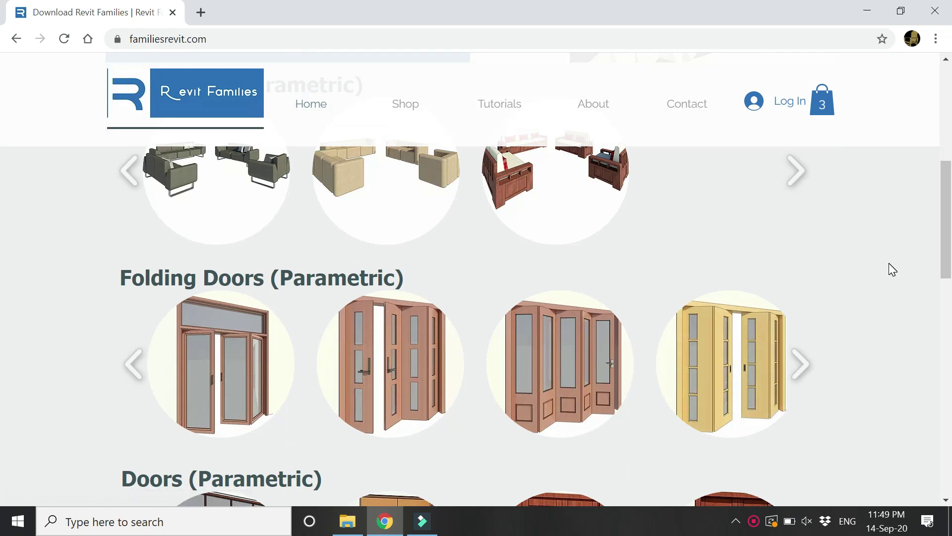
scroll(893, 269, down, 5)
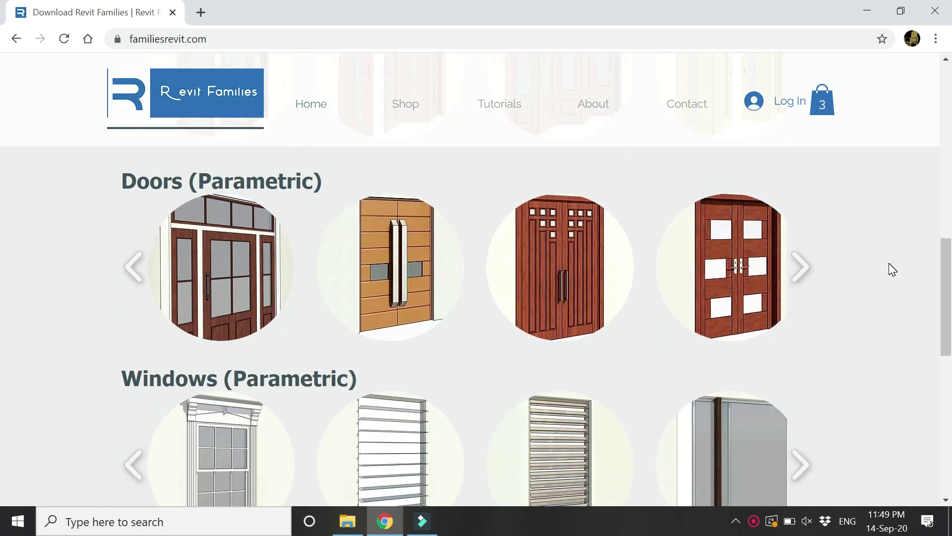
scroll(773, 357, down, 2)
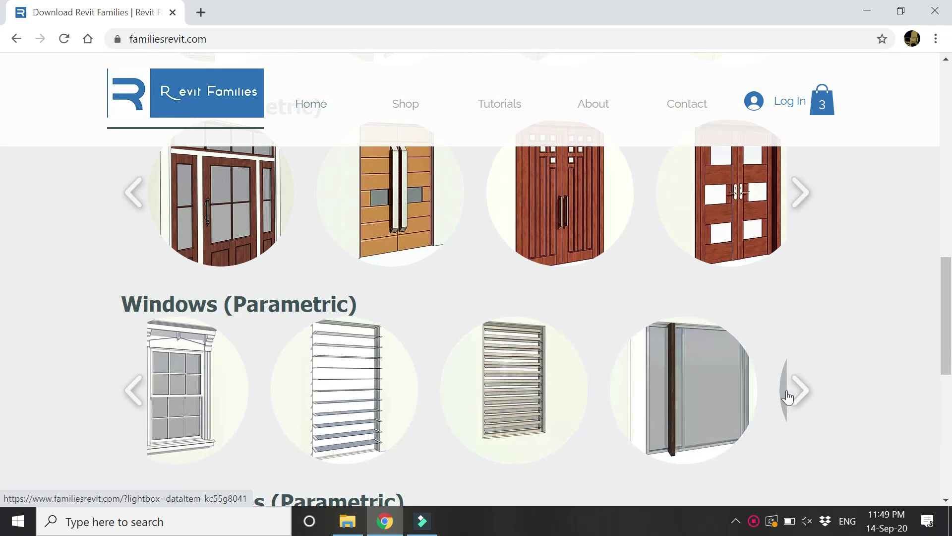
scroll(790, 294, down, 3)
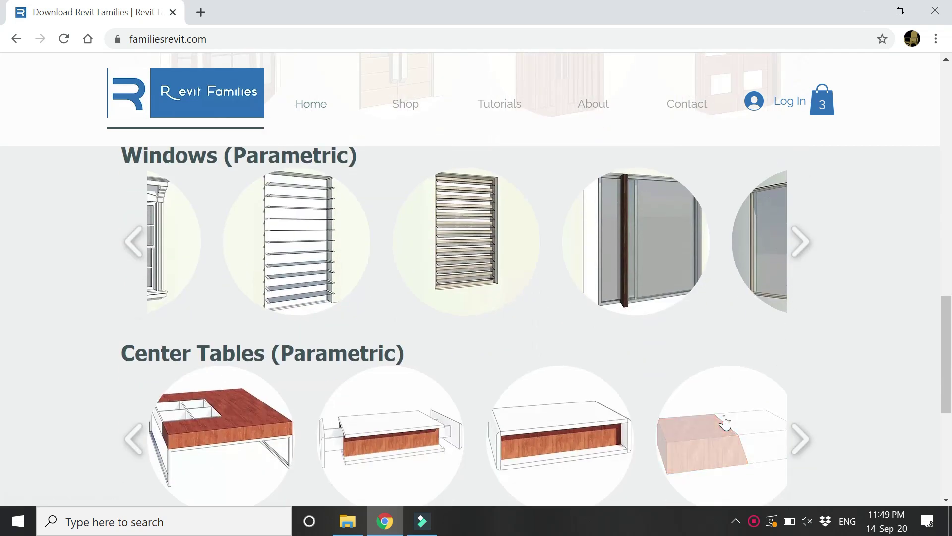
scroll(264, 406, up, 2)
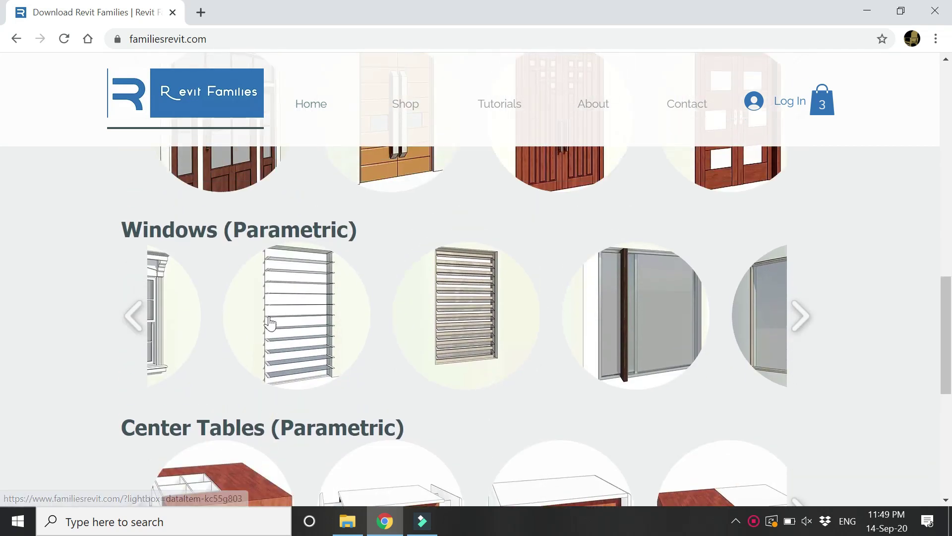
scroll(317, 236, up, 4)
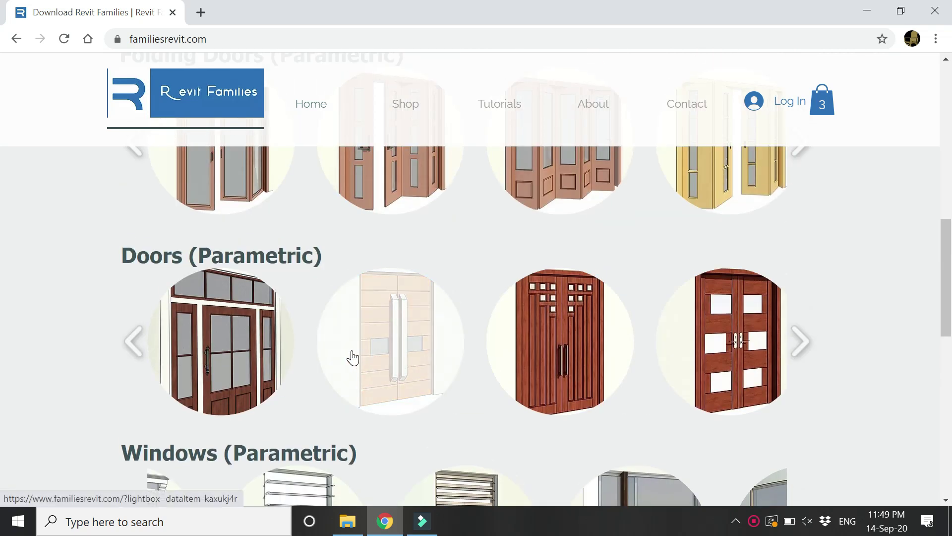
scroll(347, 355, down, 5)
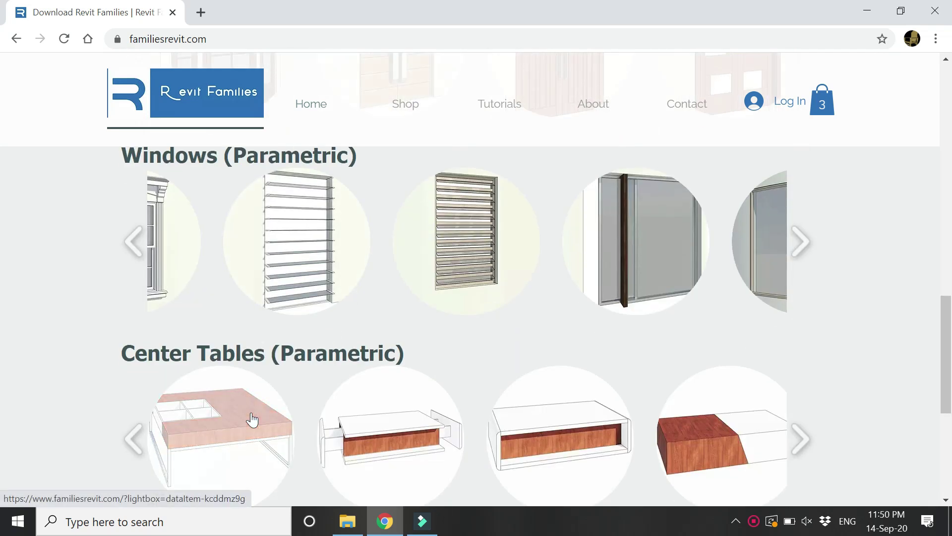
scroll(251, 419, up, 8)
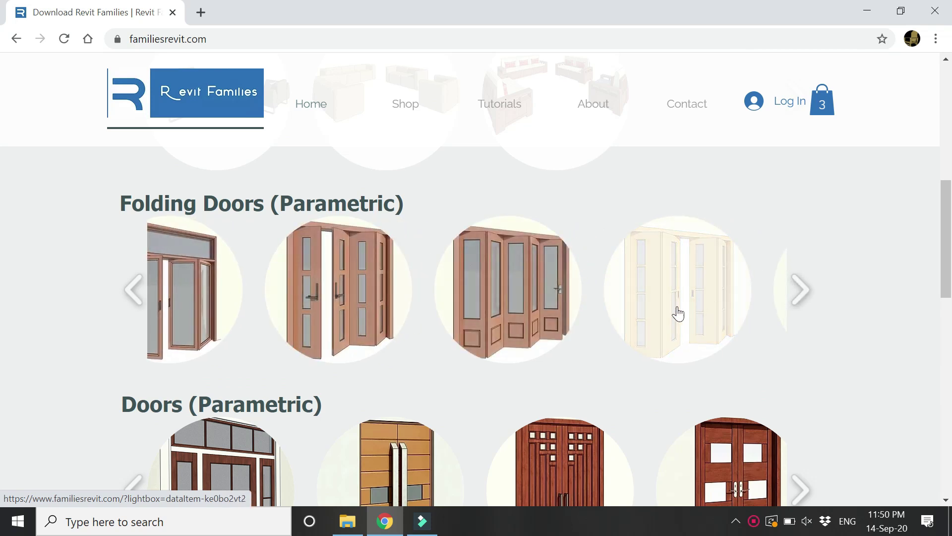
scroll(244, 310, up, 1)
scroll(247, 318, up, 2)
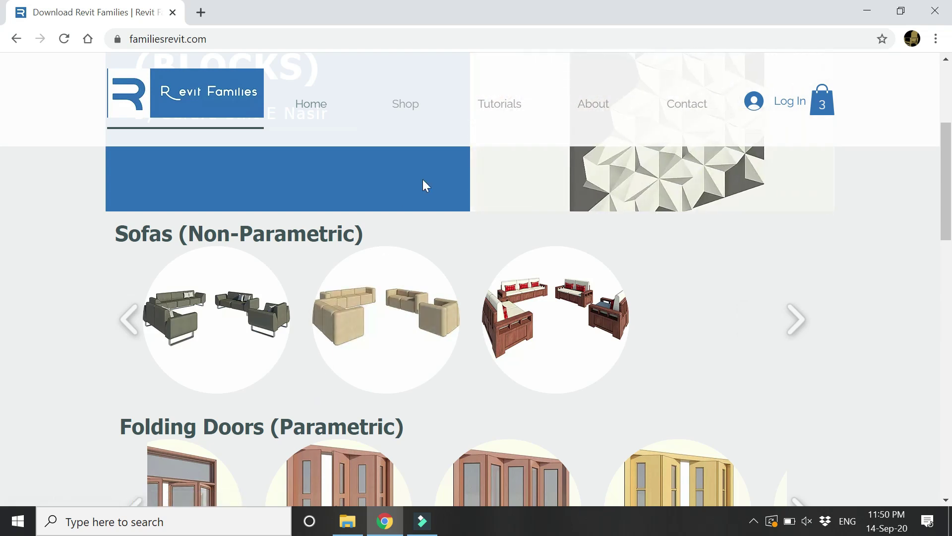
click(497, 112)
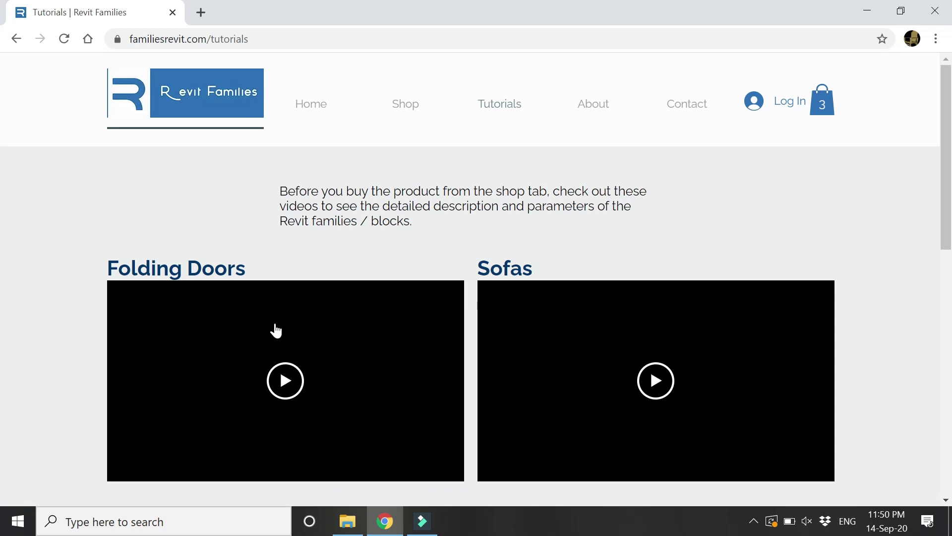
scroll(469, 344, down, 5)
scroll(587, 344, down, 5)
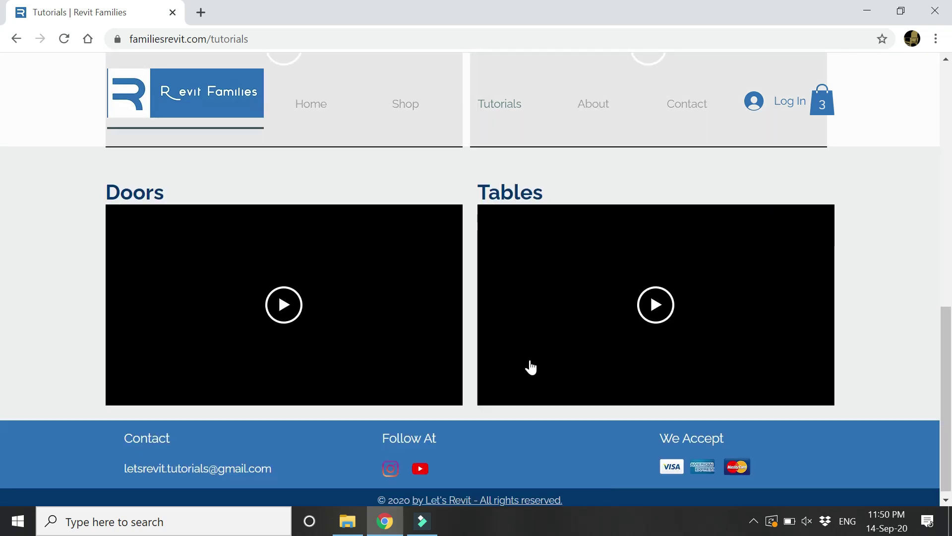
scroll(537, 339, up, 10)
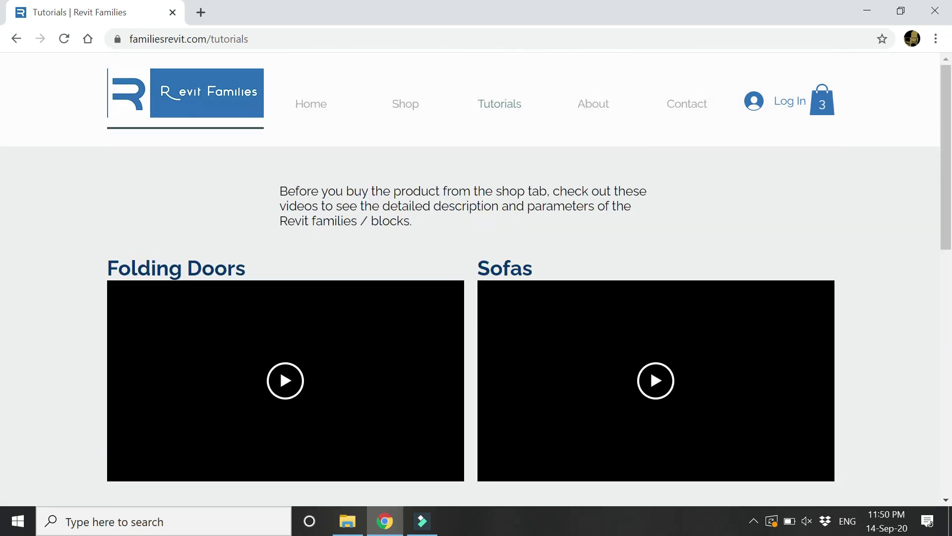
Open the Shop page and look over the families for sale with their prices
click(398, 106)
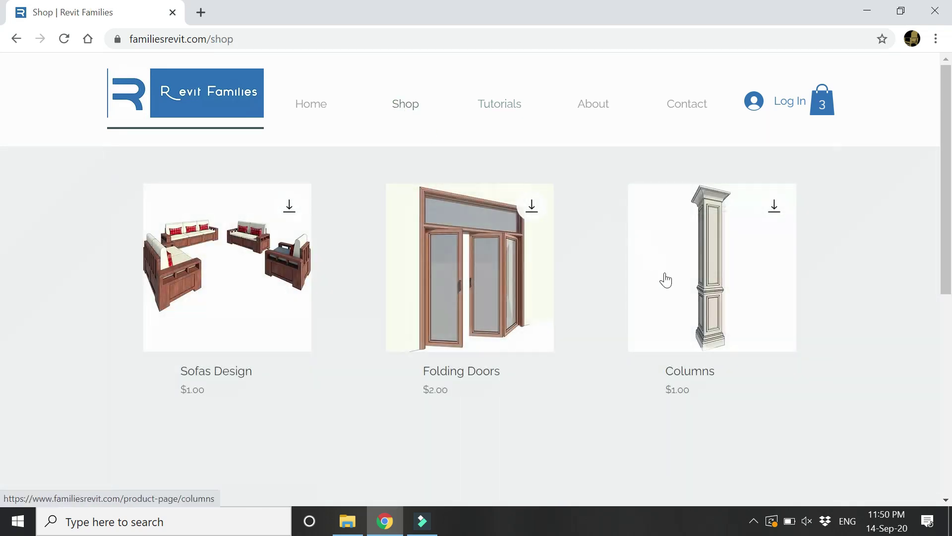
scroll(866, 285, down, 5)
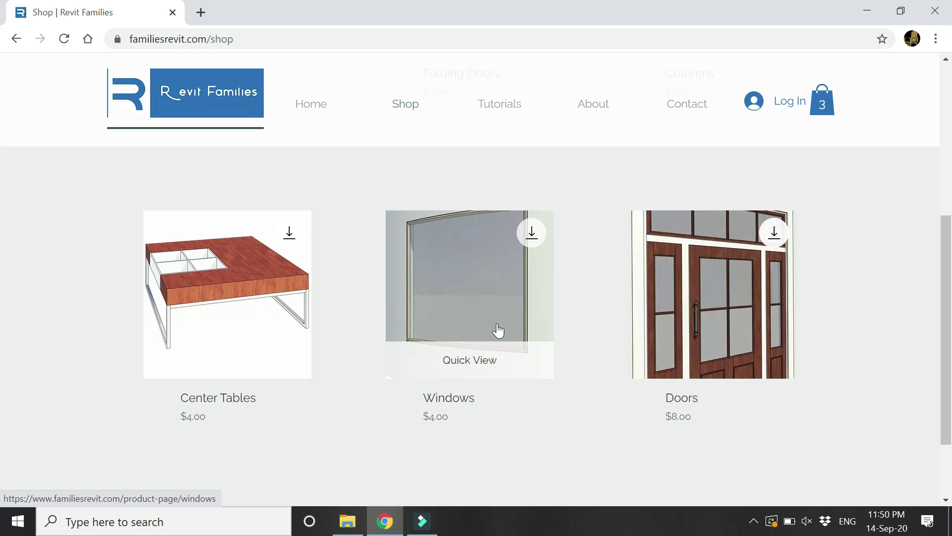
scroll(498, 329, up, 5)
mouse_move(473, 321)
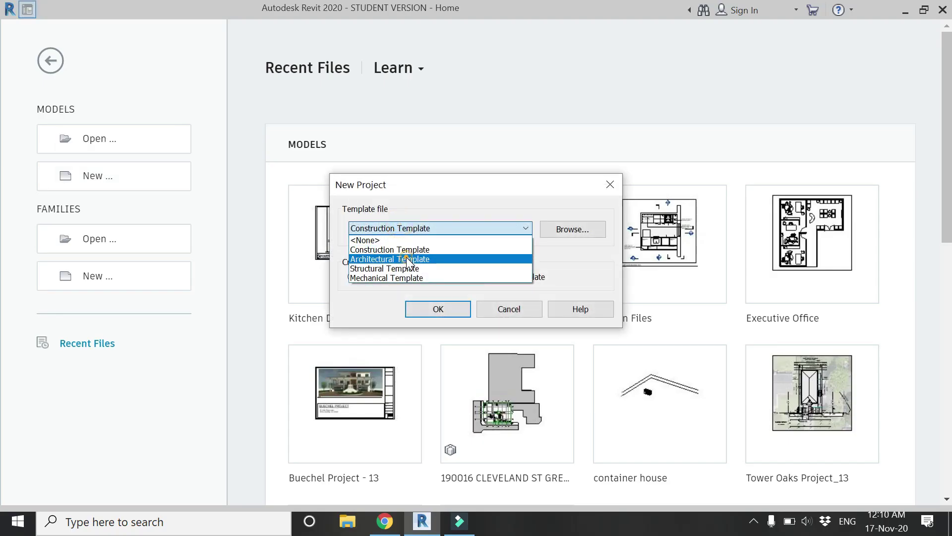
Start a new Architectural Template project and create an in-place mass named Mass 1
click(407, 259)
click(427, 307)
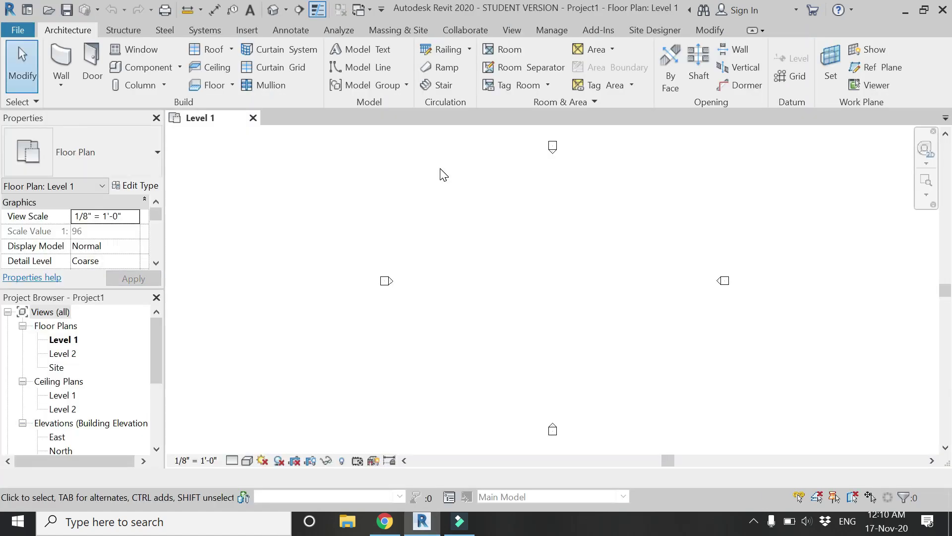
click(405, 32)
click(152, 67)
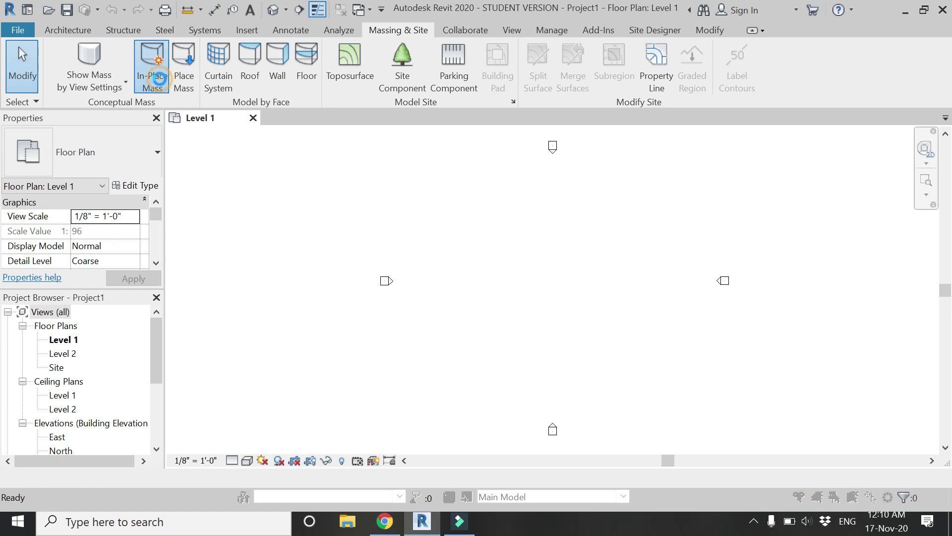
click(564, 321)
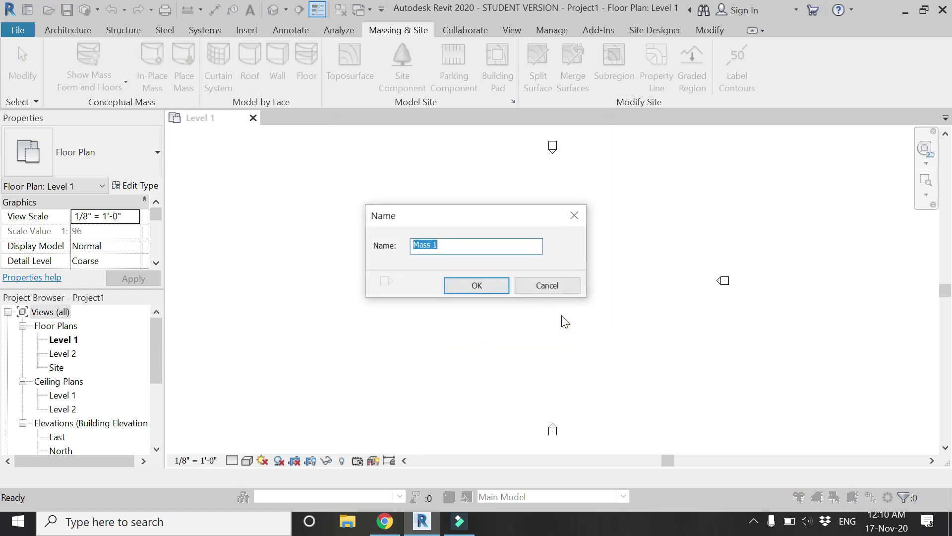
click(487, 293)
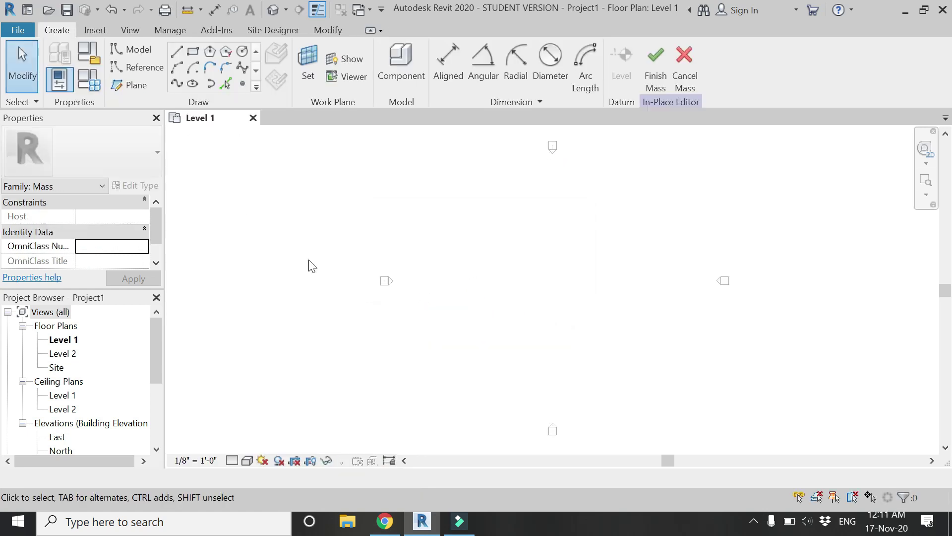
Draw a horizontal reference plane across Level 1 and name it 1
click(142, 87)
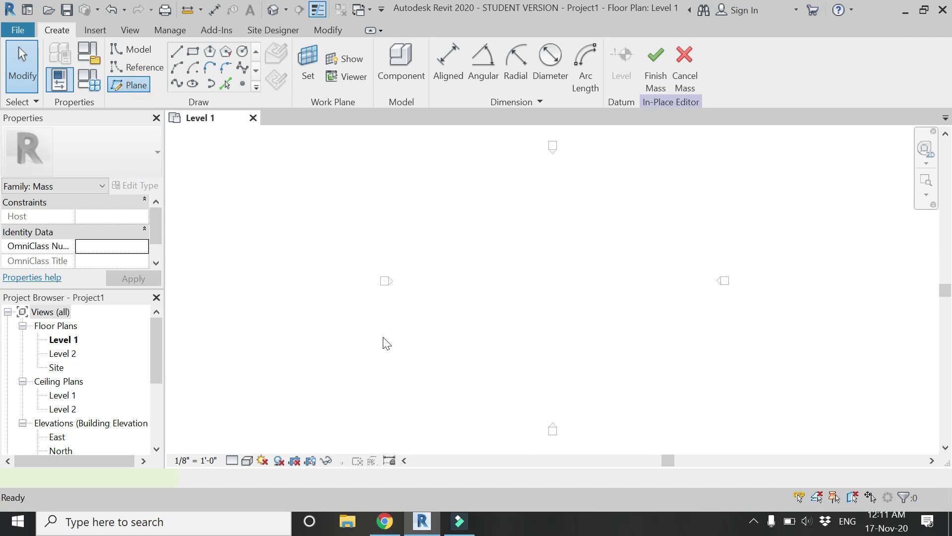
click(440, 285)
click(651, 286)
key(Escape)
key(Escape)
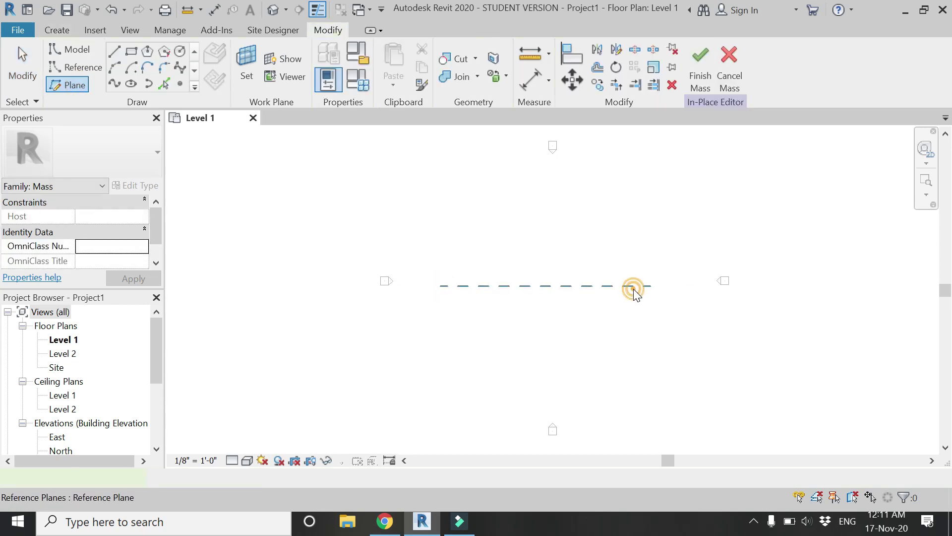
click(635, 285)
click(623, 292)
text(1)
key(Return)
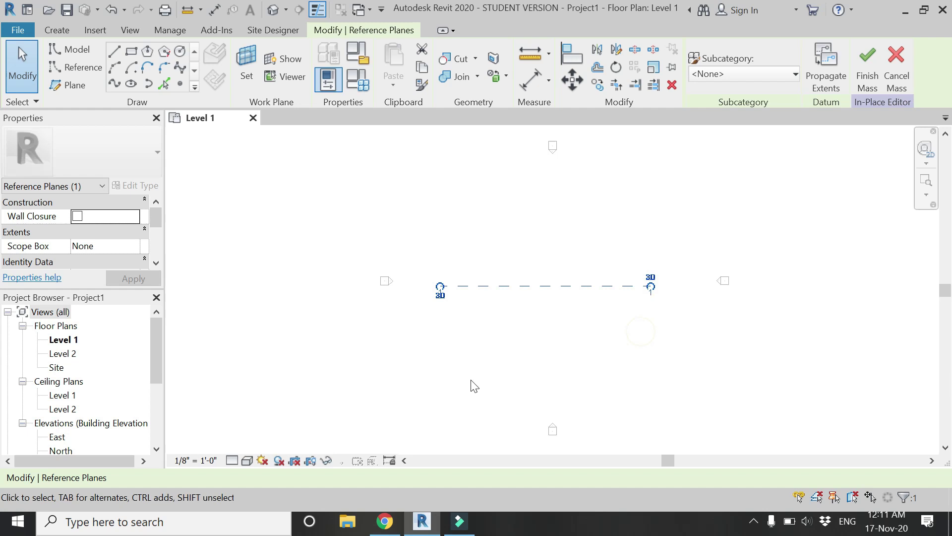
click(472, 385)
scroll(55, 416, down, 1)
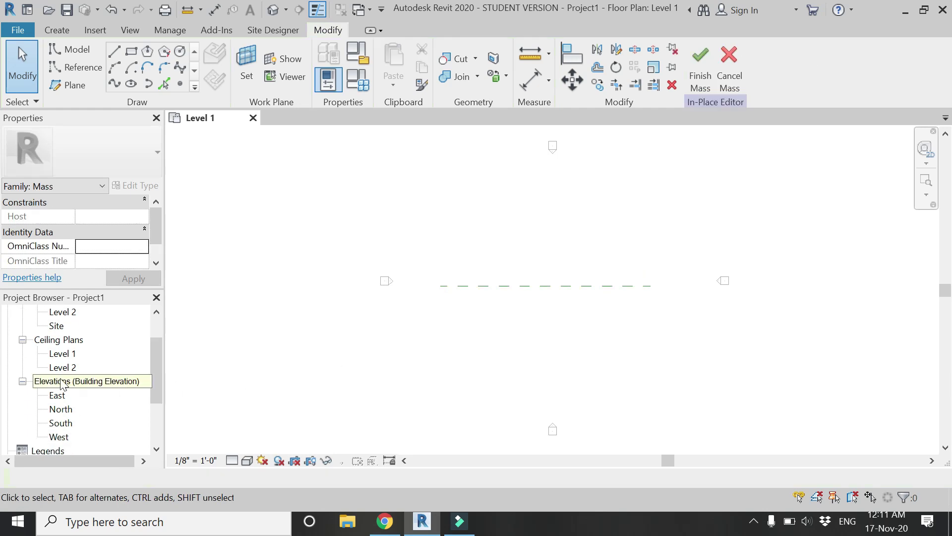
In the South elevation, set the work plane to Reference Plane : 1
double_click(60, 422)
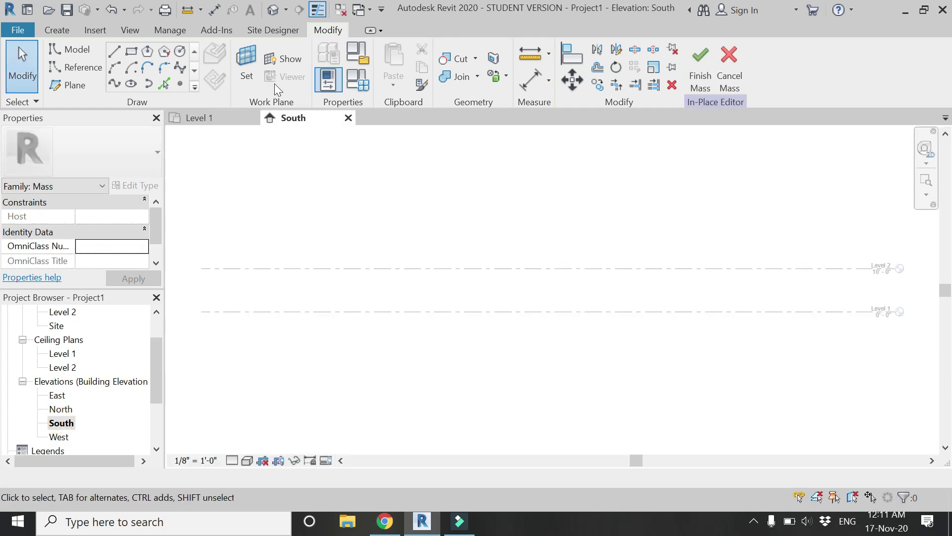
click(246, 64)
click(662, 144)
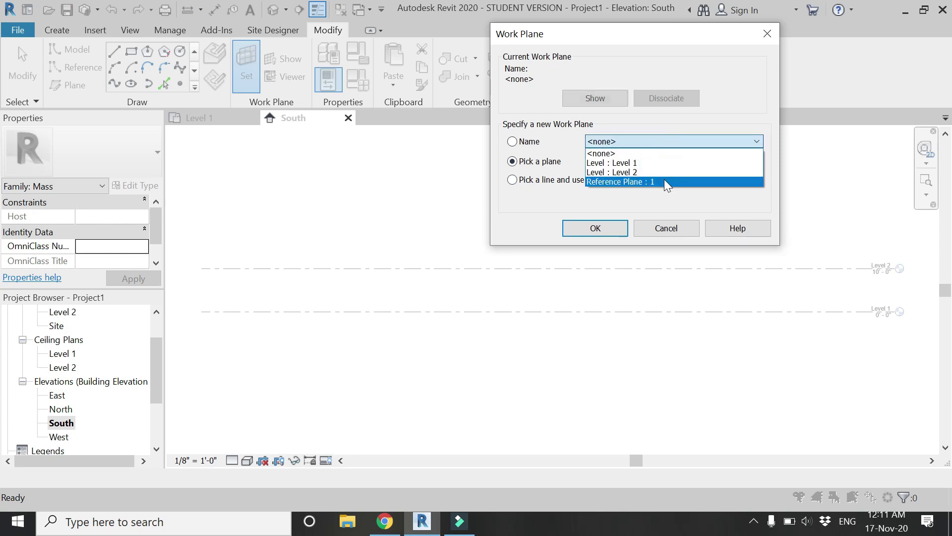
click(608, 181)
click(610, 228)
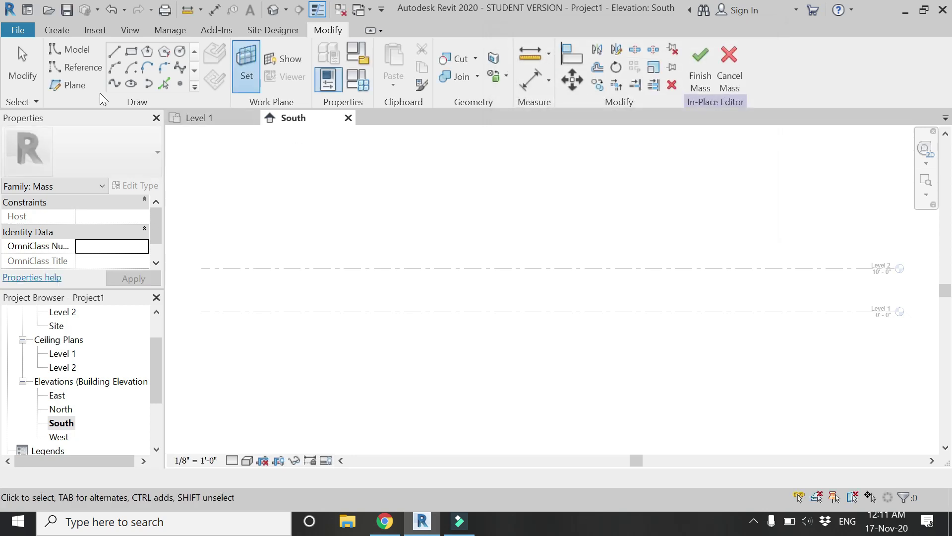
Draw a short vertical reference line on the work plane
click(87, 70)
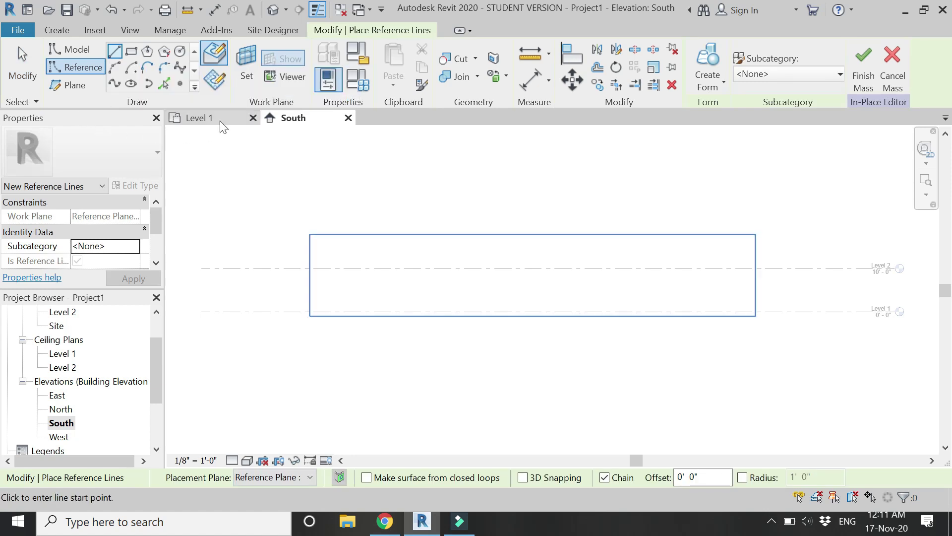
click(218, 87)
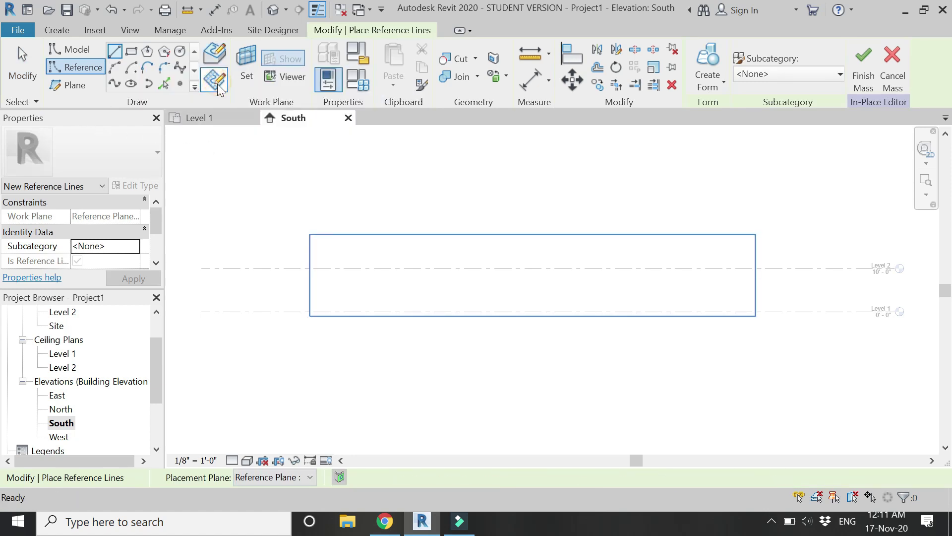
scroll(435, 300, up, 5)
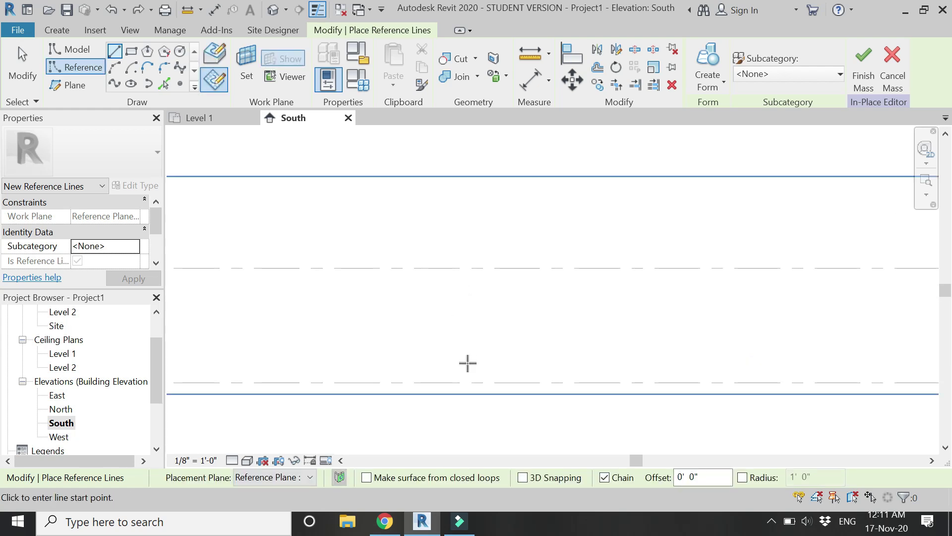
click(468, 361)
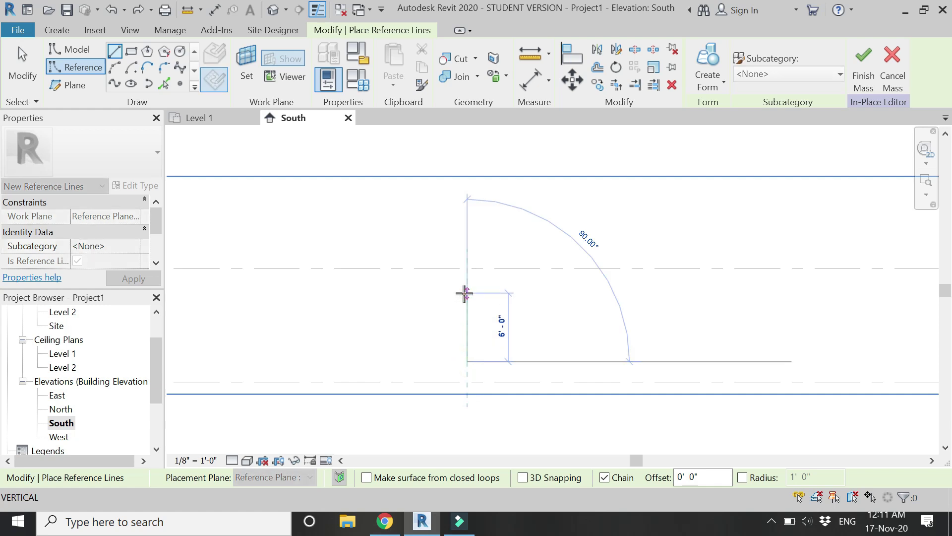
click(464, 293)
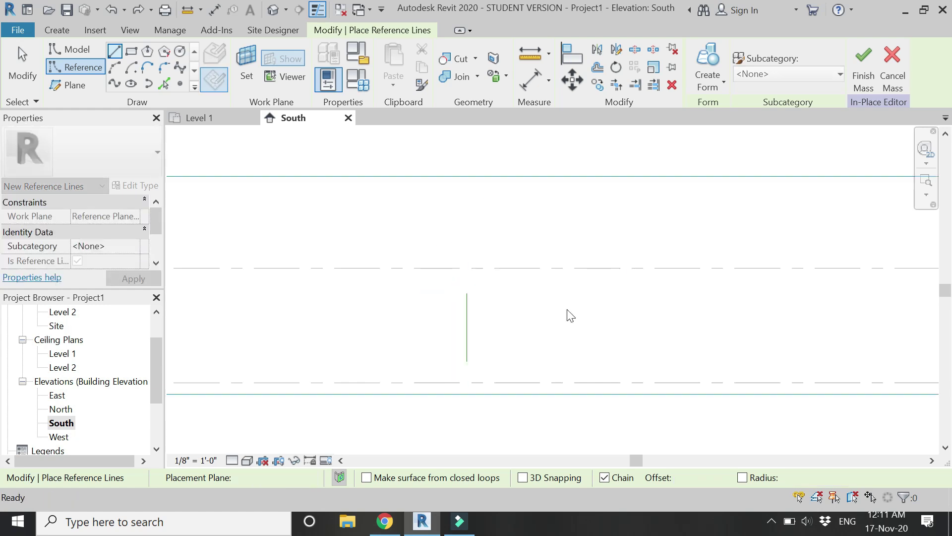
Draw a Start-End-Radius quarter arc beside it and adjust the vertical line's bottom endpoint
click(116, 69)
click(467, 268)
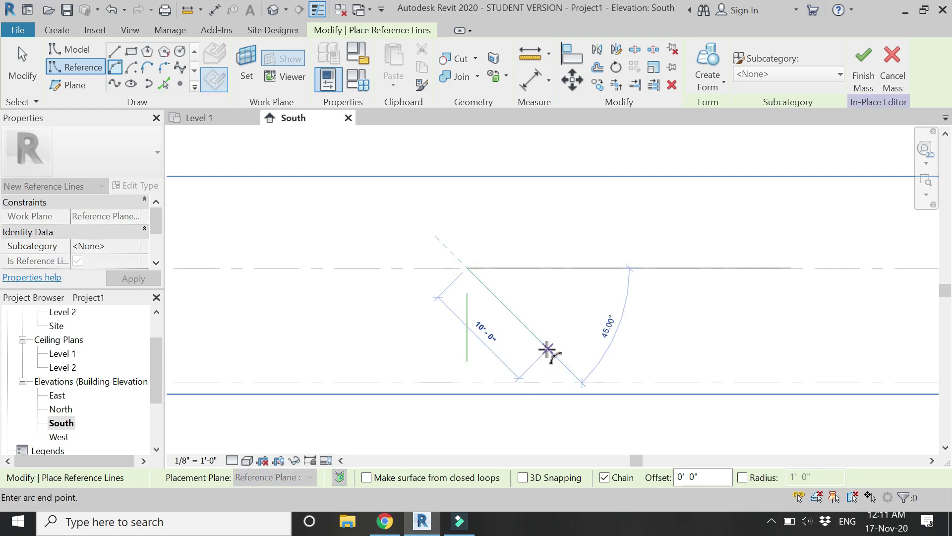
click(548, 349)
click(530, 300)
key(Escape)
key(Escape)
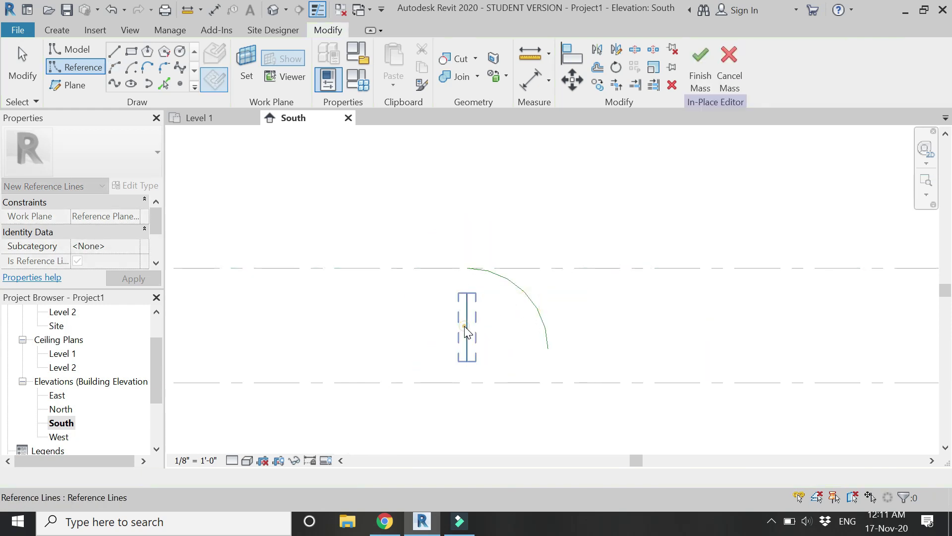
click(466, 333)
scroll(459, 353, up, 2)
mouse_move(472, 363)
mouse_down()
mouse_move(472, 397)
mouse_move(472, 346)
mouse_up()
key(Escape)
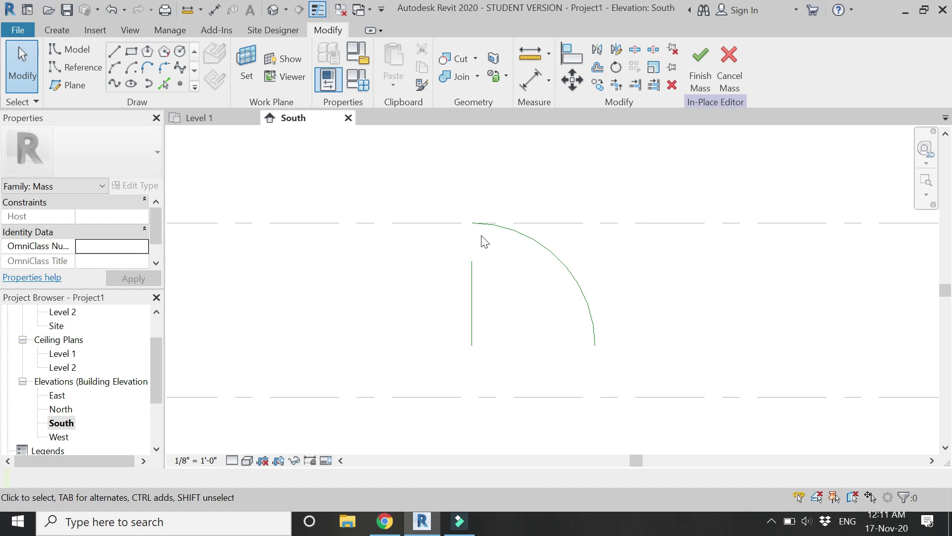
In 3D, revolve the vertical line and arc into a dome form, then apply Divide Surface
click(273, 9)
scroll(533, 301, up, 5)
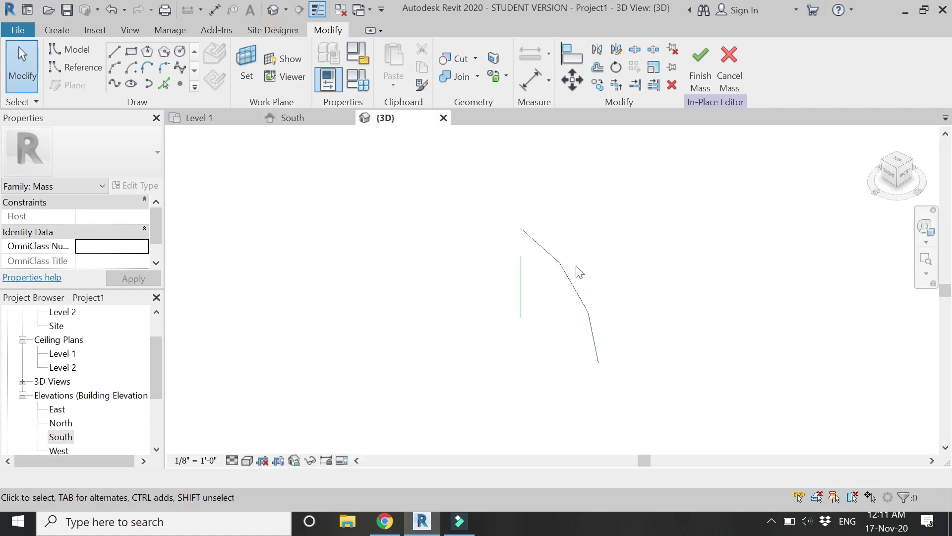
click(569, 272)
ctrl+click(535, 285)
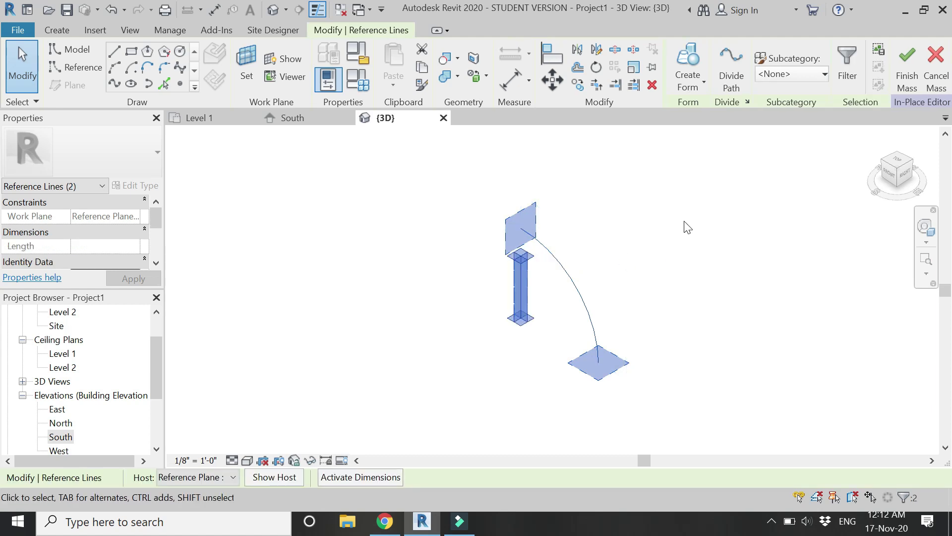
click(678, 88)
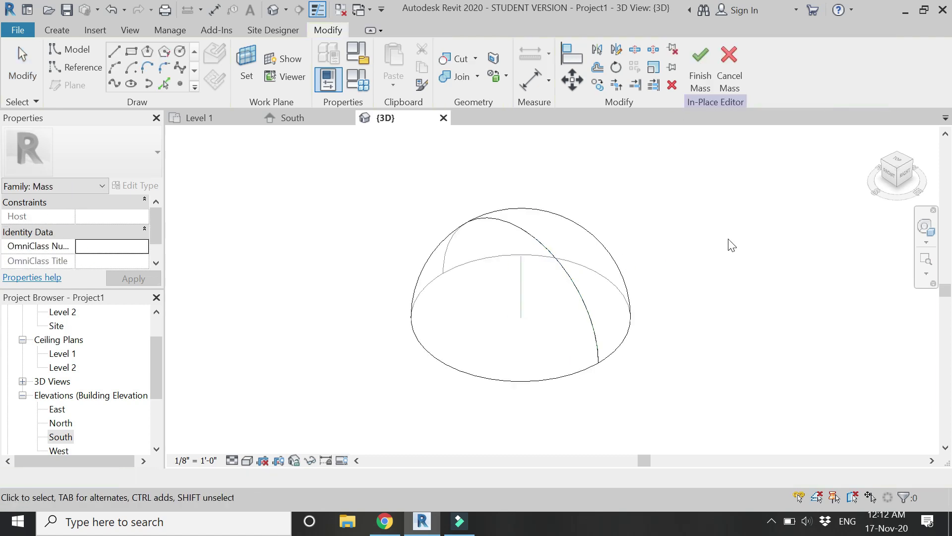
click(547, 379)
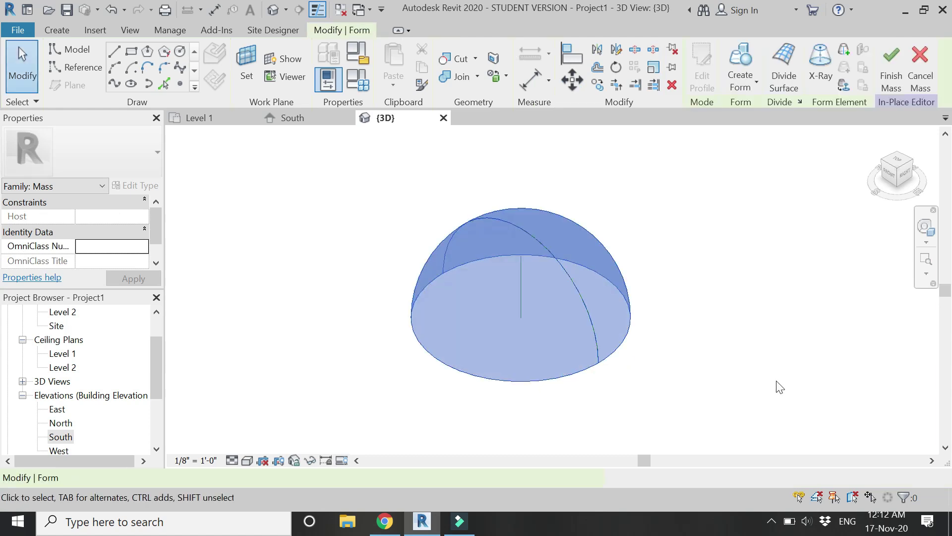
click(778, 88)
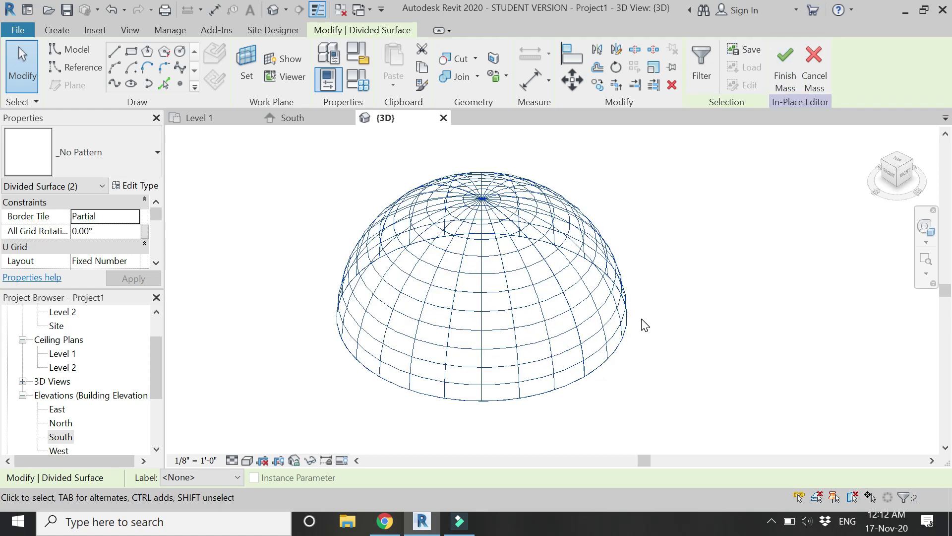
Set the divided dome surface's grid number to 14 in the options bar
scroll(642, 323, up, 2)
click(516, 359)
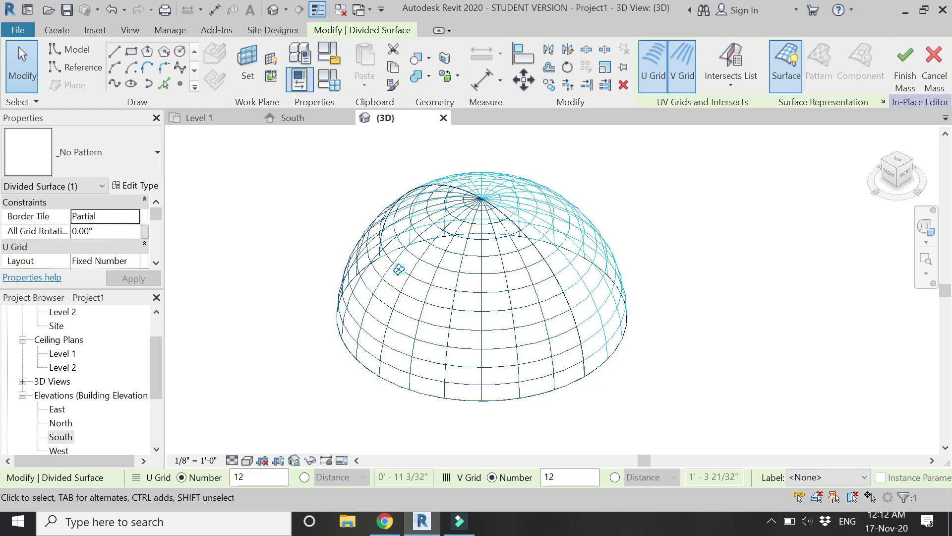
click(258, 480)
text(1)
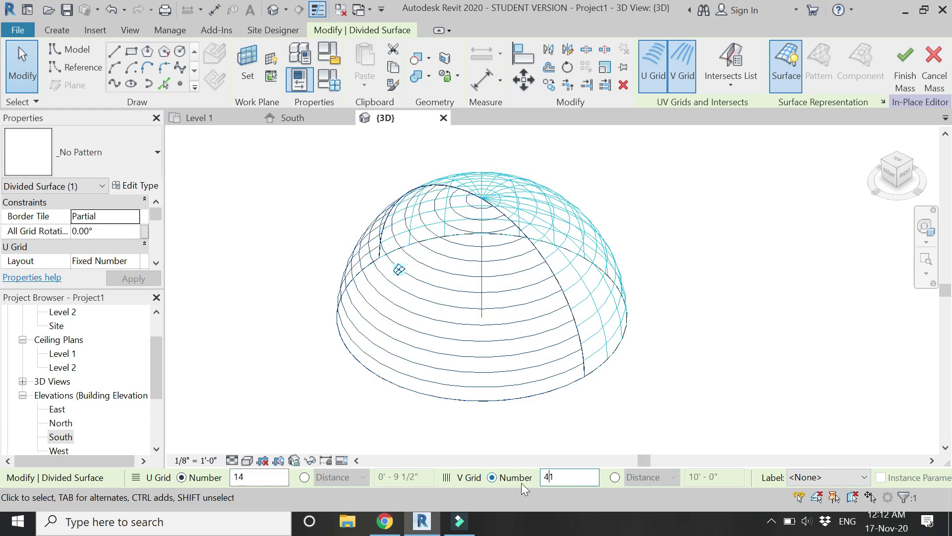
text(4)
key(Return)
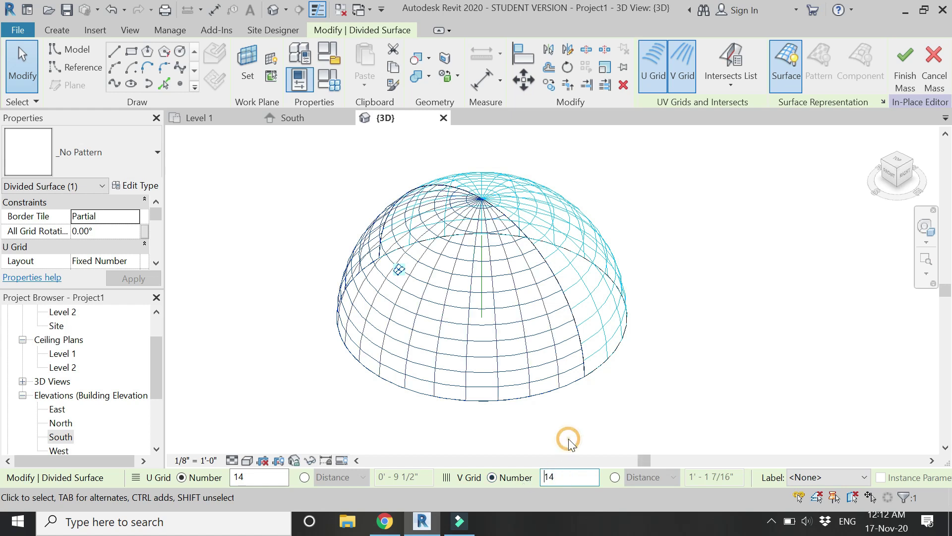
click(587, 404)
Reselect the divided surface and adjust its U and V grid layouts to 14 divisions each
click(600, 323)
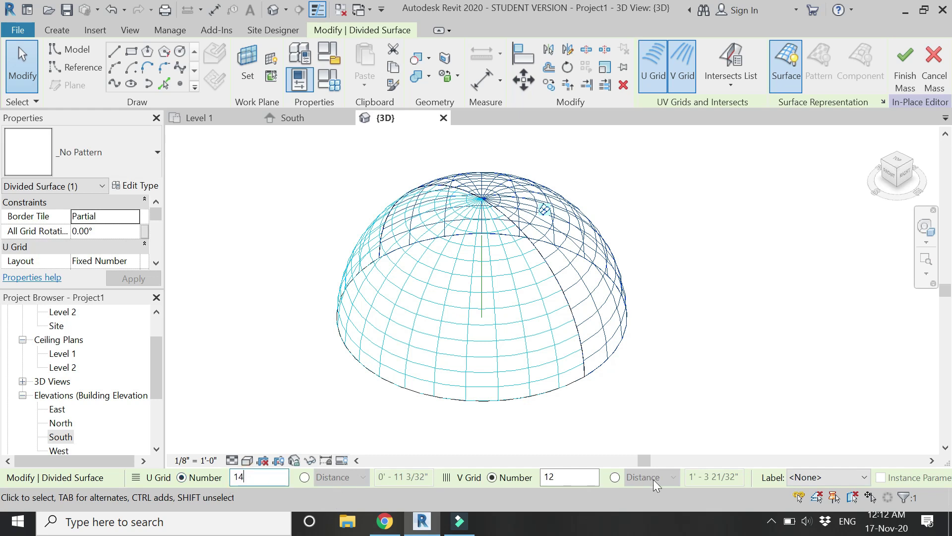
text(1)
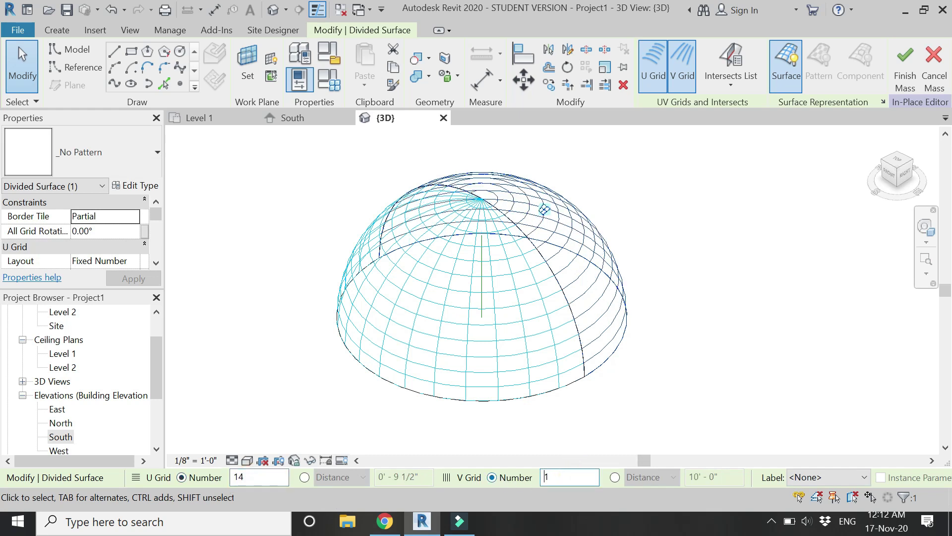
click(556, 450)
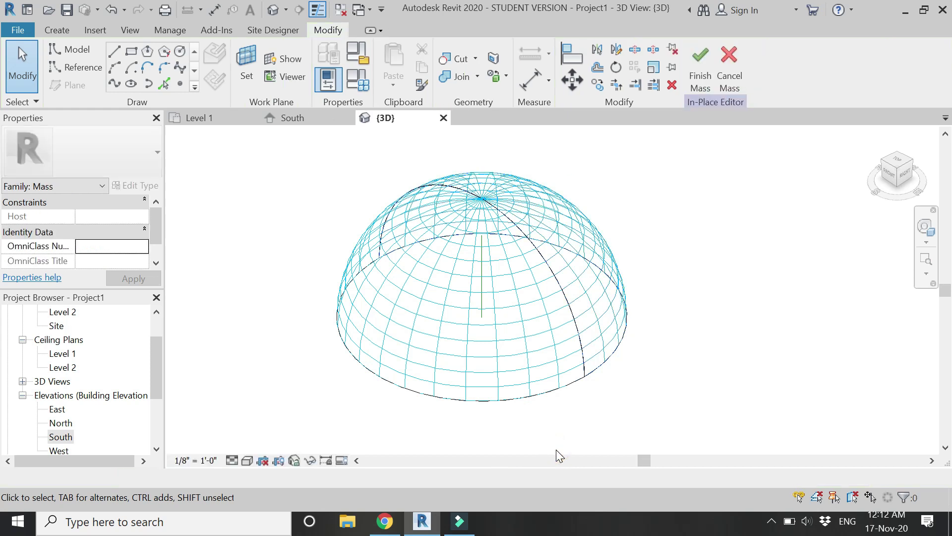
click(527, 362)
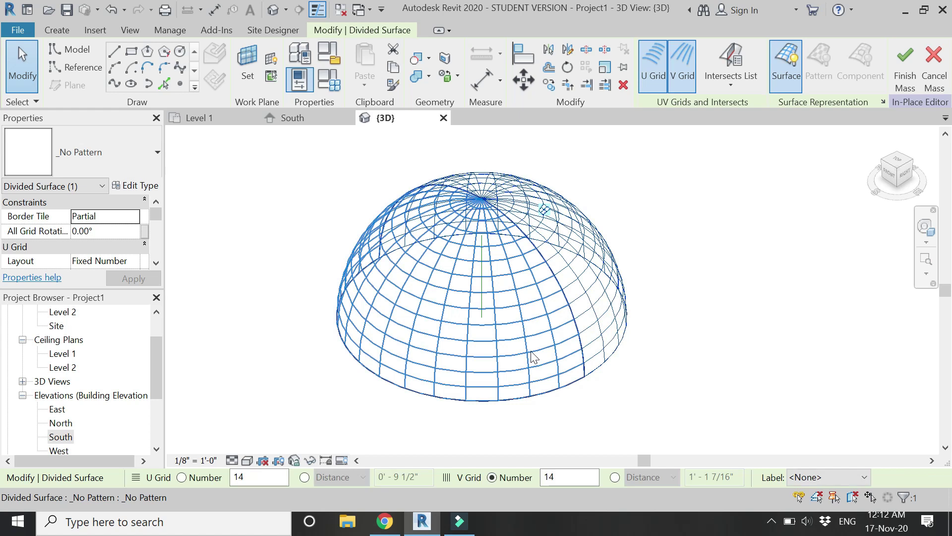
click(305, 477)
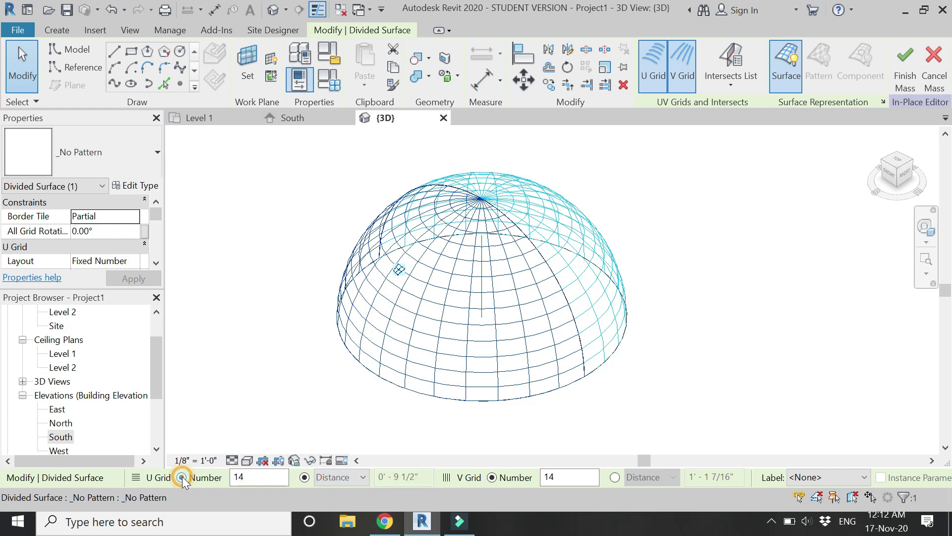
click(327, 404)
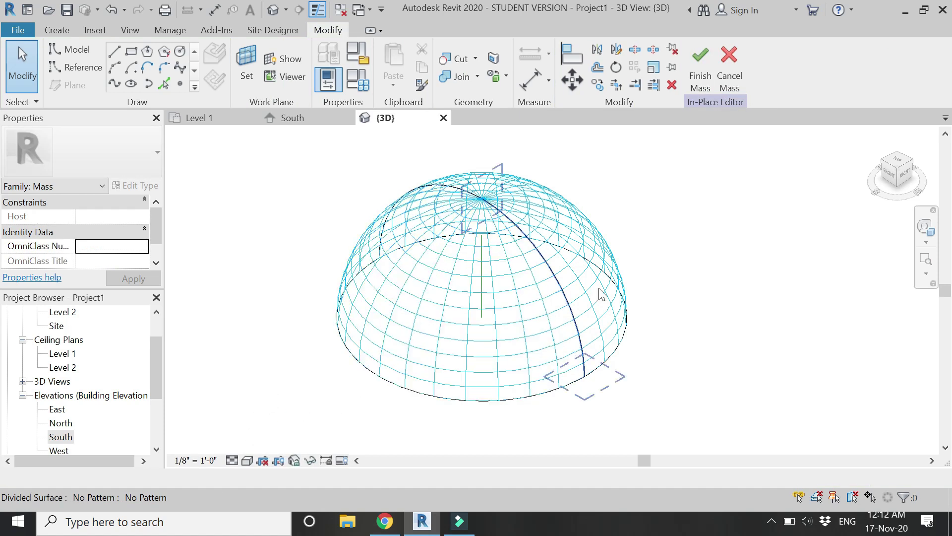
click(523, 340)
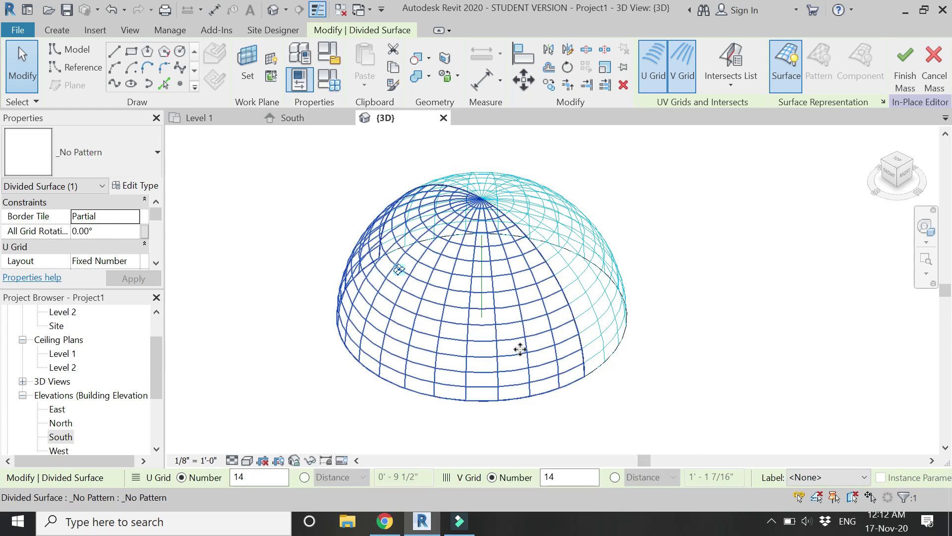
click(649, 391)
click(540, 314)
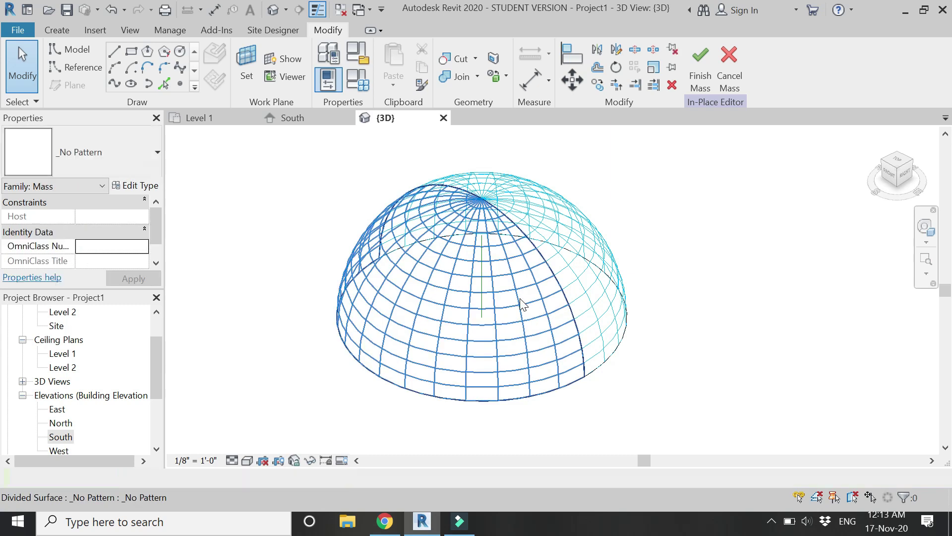
Turn on Nodes in Surface Representation alongside the UV grid lines
click(884, 102)
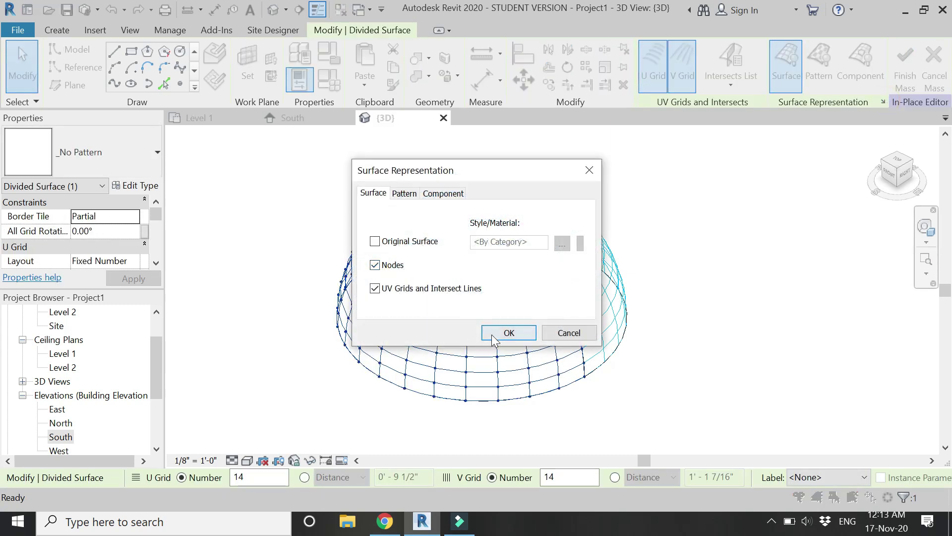
click(509, 333)
scroll(514, 418, up, 3)
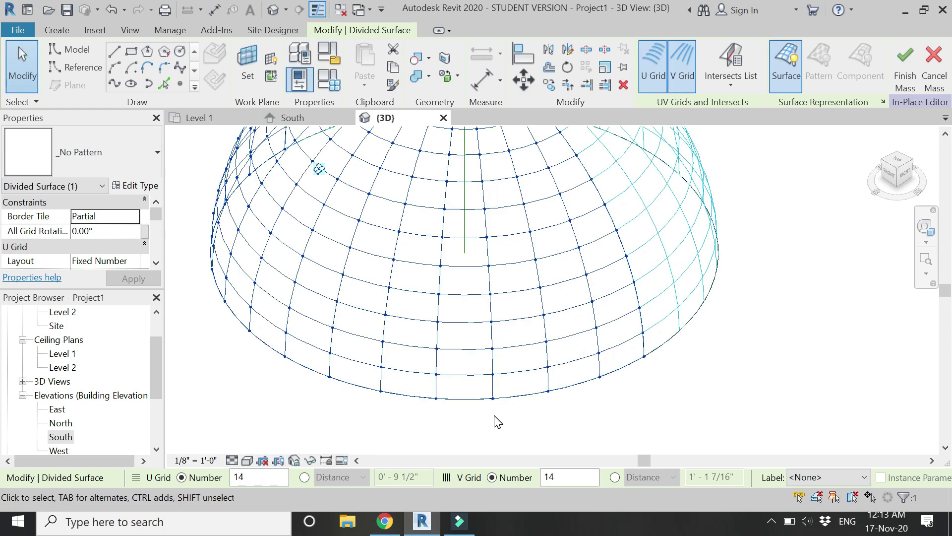
scroll(497, 422, down, 3)
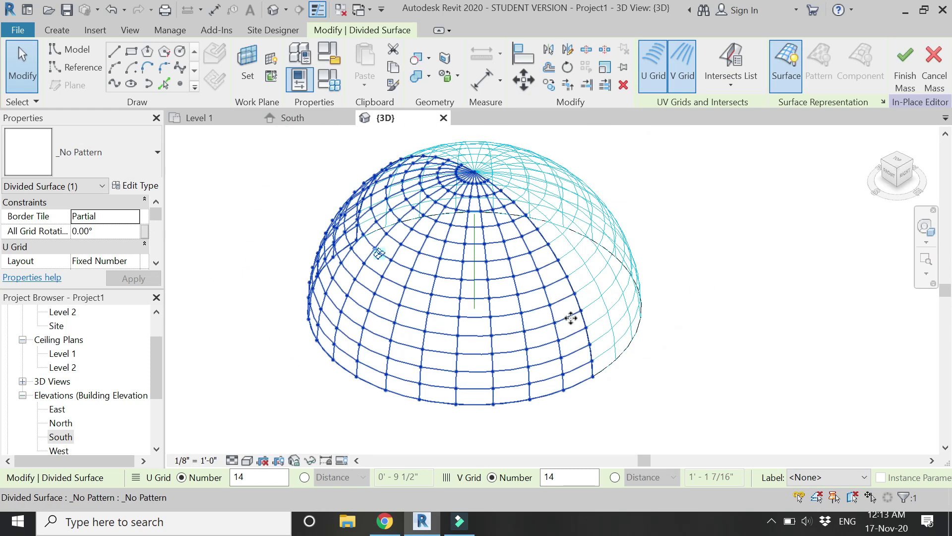
click(883, 102)
click(489, 334)
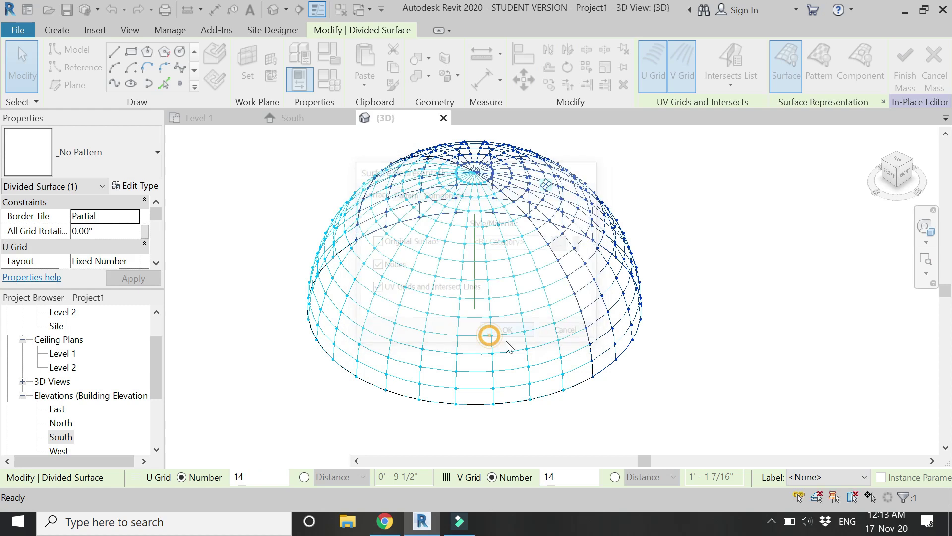
click(704, 335)
View the dome from Top and zoom to inspect its 14-by-14 grid and nodes
click(898, 163)
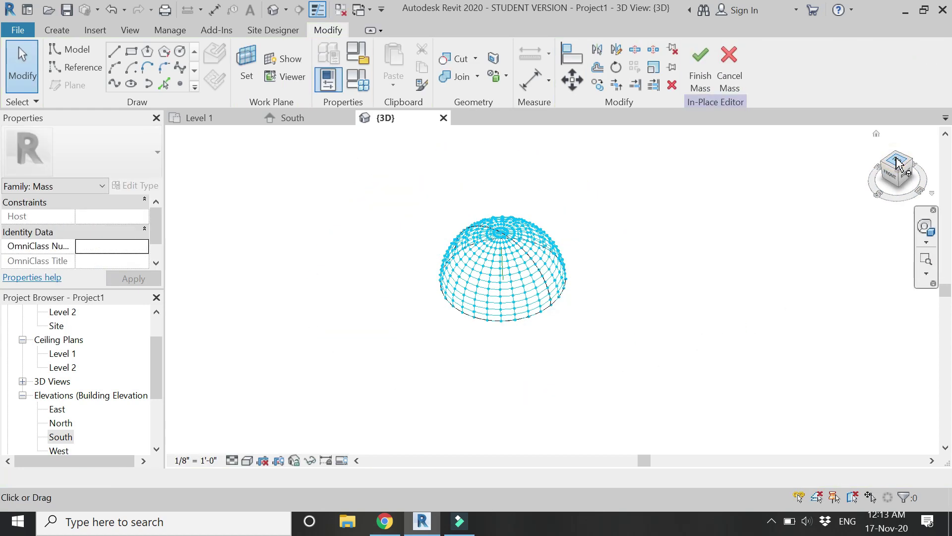
scroll(554, 296, up, 4)
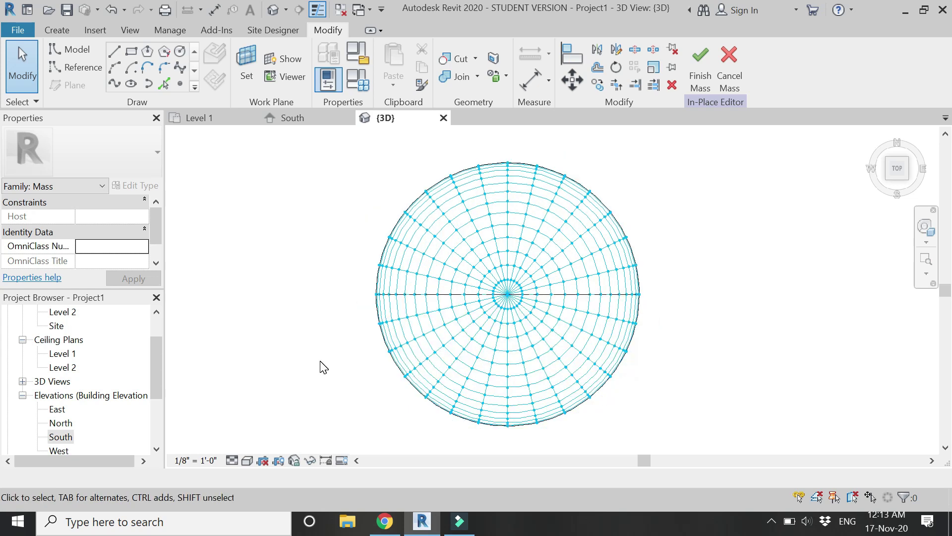
scroll(337, 397, up, 1)
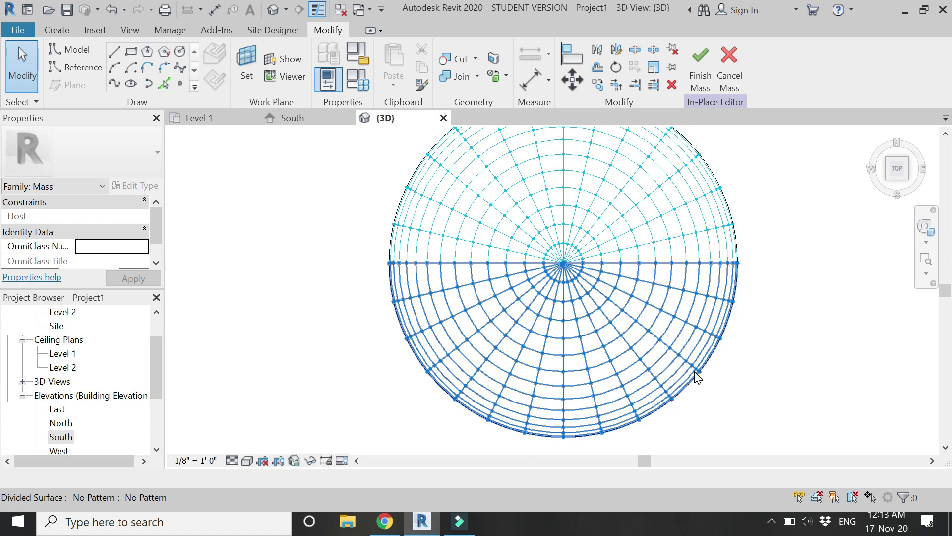
scroll(741, 277, down, 3)
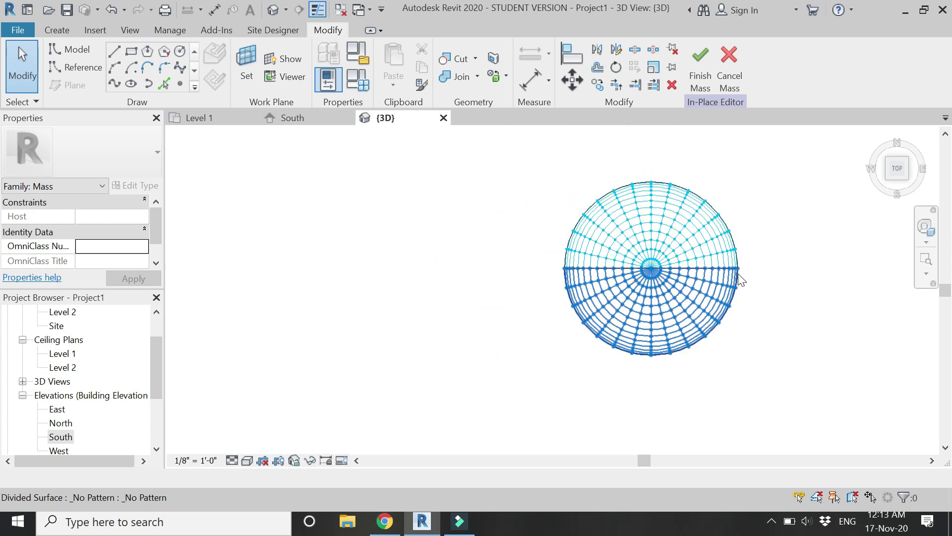
scroll(741, 277, up, 2)
scroll(734, 308, down, 1)
scroll(744, 336, up, 2)
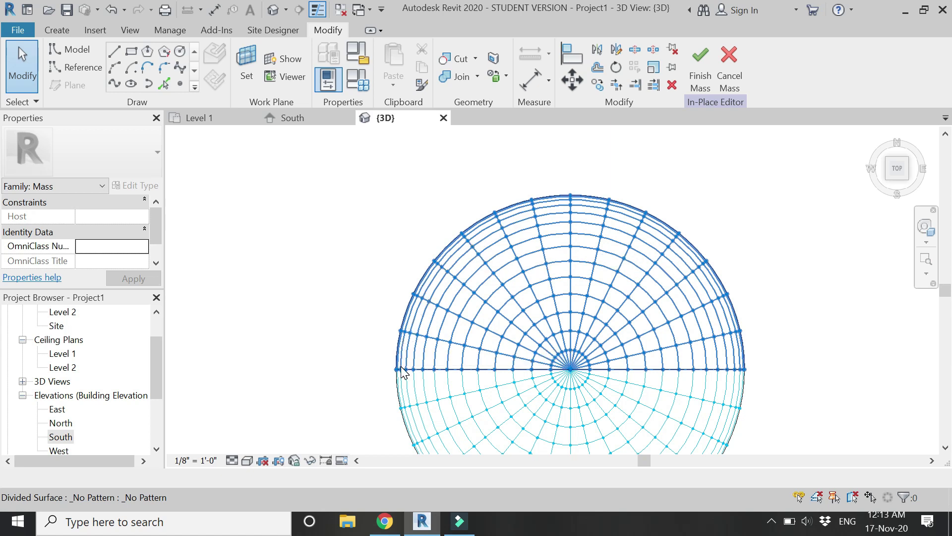
click(377, 276)
scroll(381, 166, down, 2)
scroll(376, 281, up, 1)
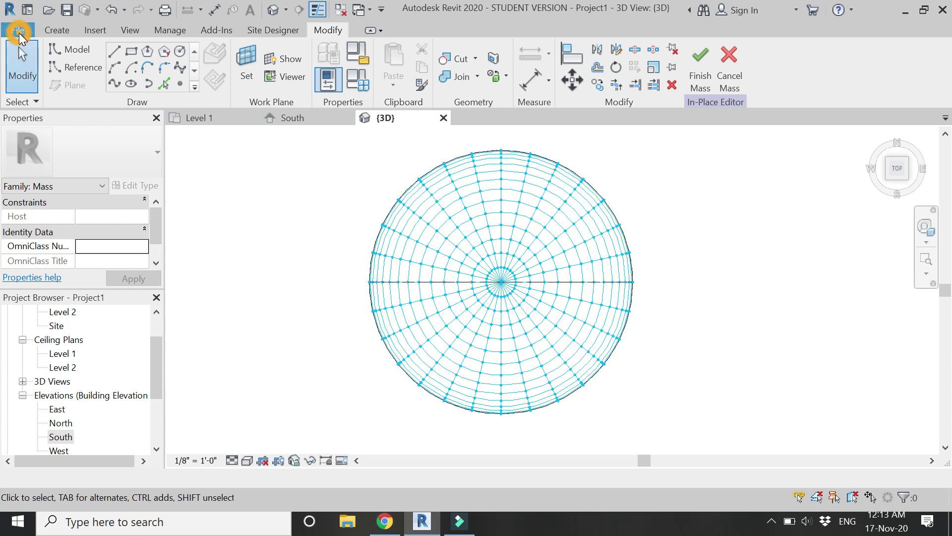
Create a new family from the Generic Model Adaptive.rft template
click(19, 30)
mouse_move(33, 91)
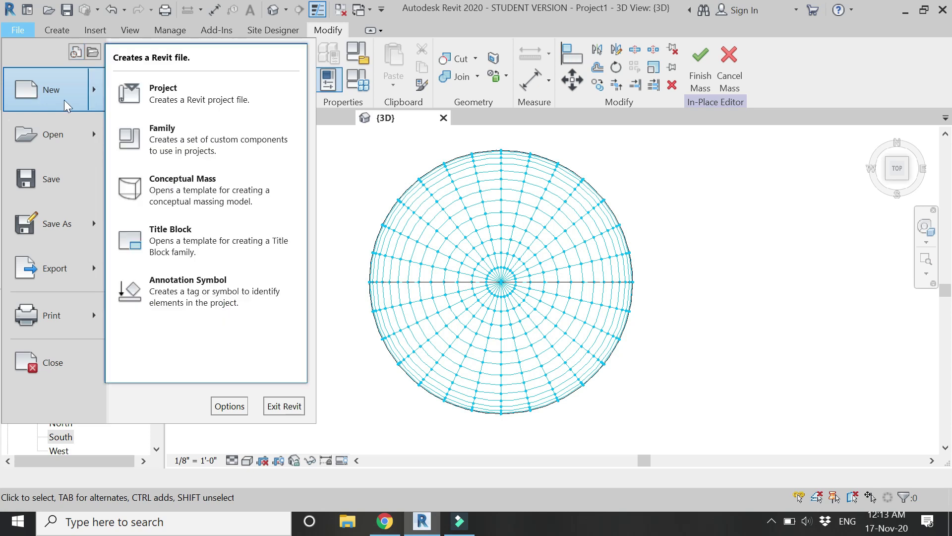
click(149, 139)
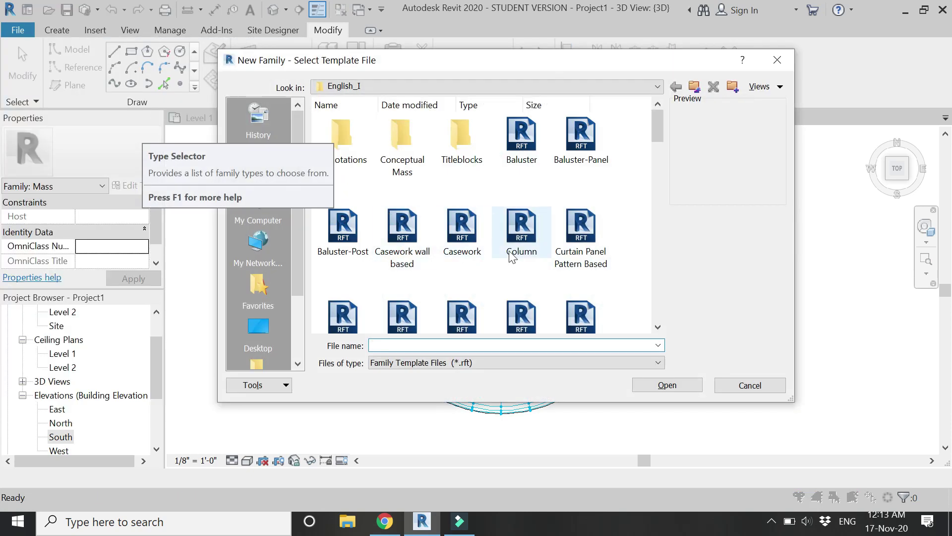
click(462, 230)
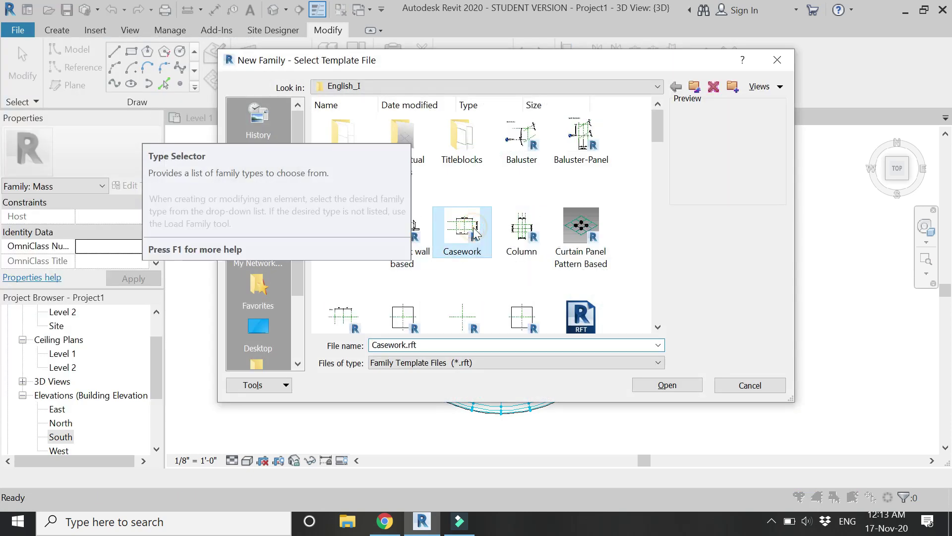
scroll(466, 199, down, 5)
click(474, 144)
click(474, 148)
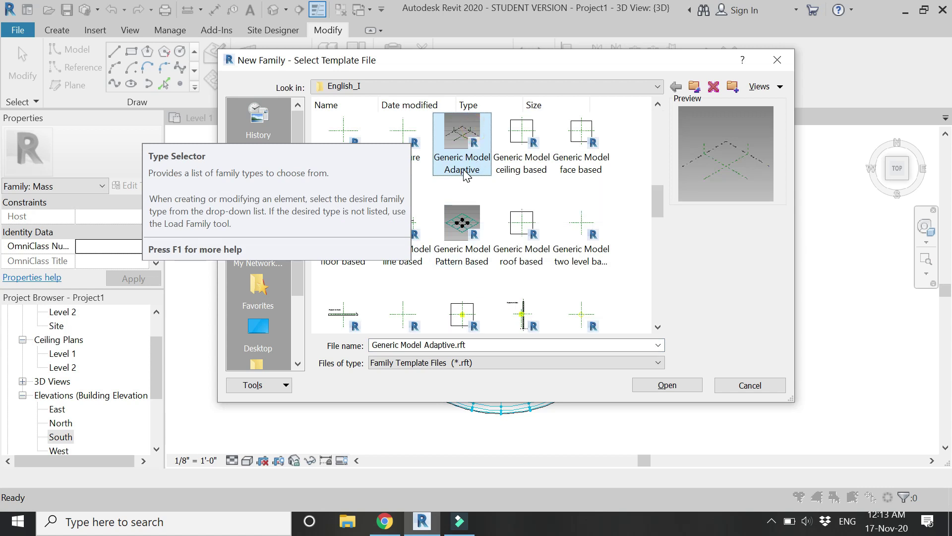
click(640, 383)
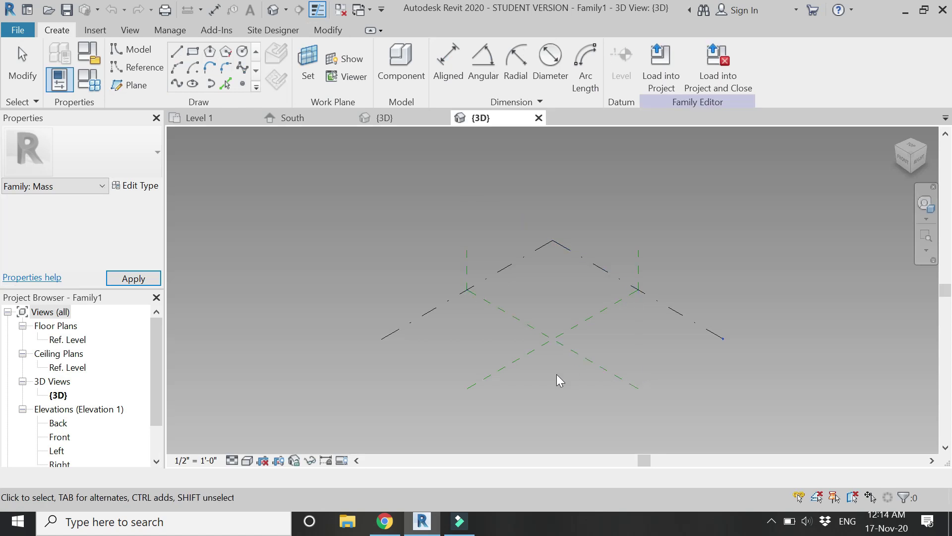
In the Ref. Level plan, place a reference point on the vertical centre plane and select it
double_click(68, 339)
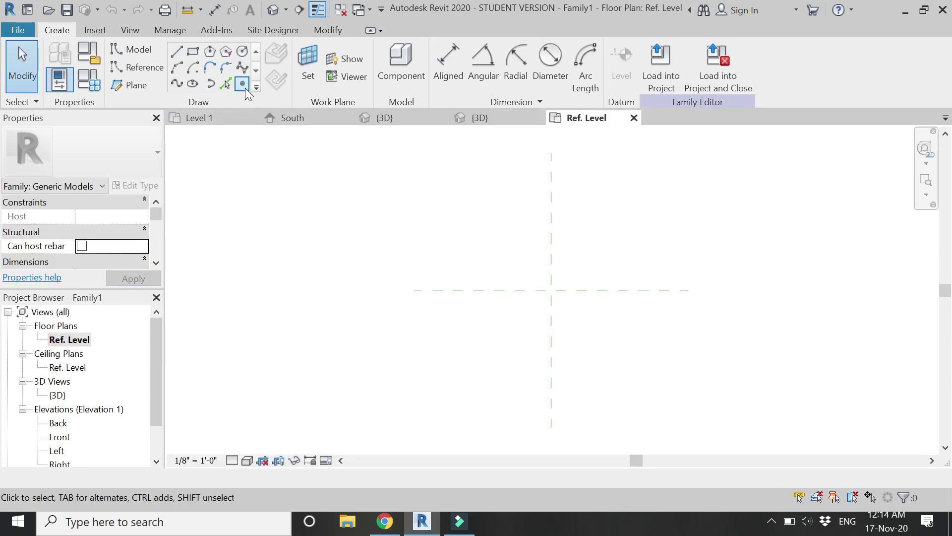
click(245, 88)
scroll(553, 178, up, 3)
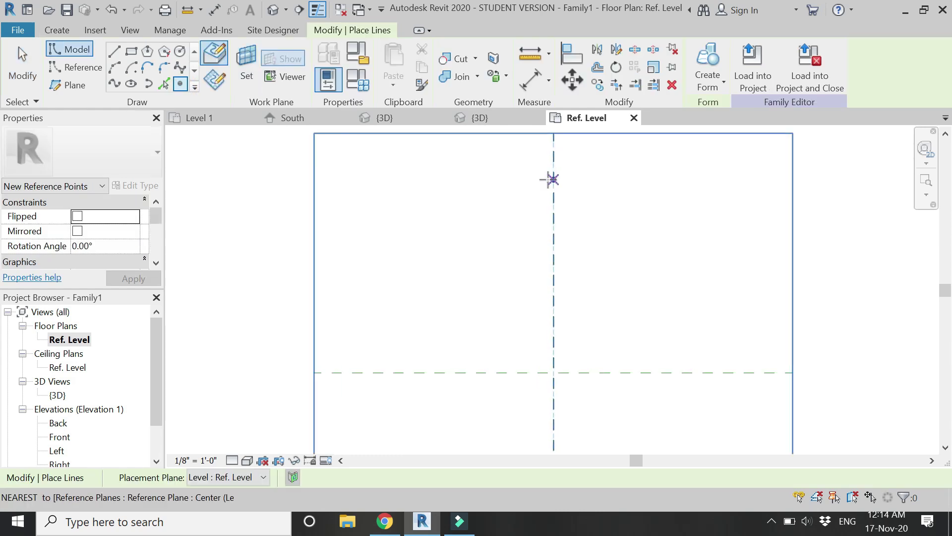
click(553, 164)
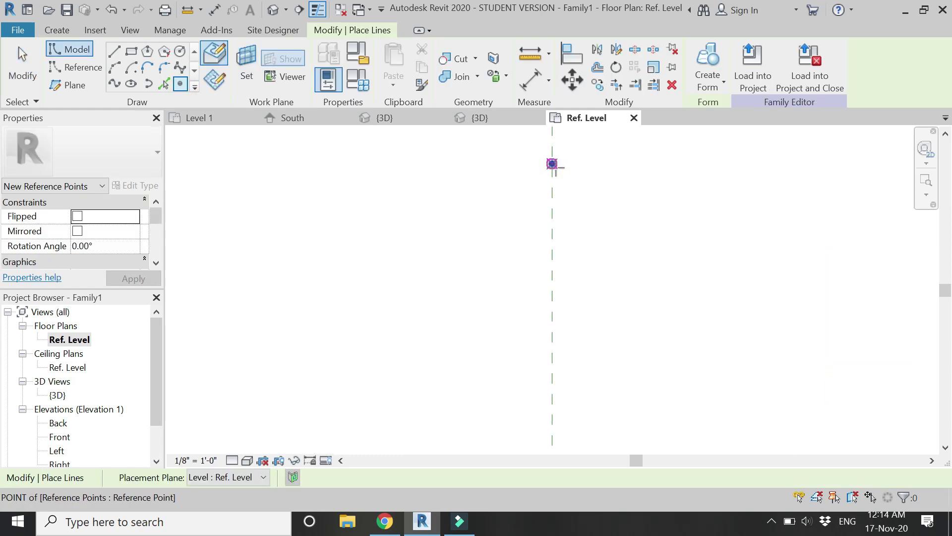
key(Escape)
key(Escape)
click(553, 164)
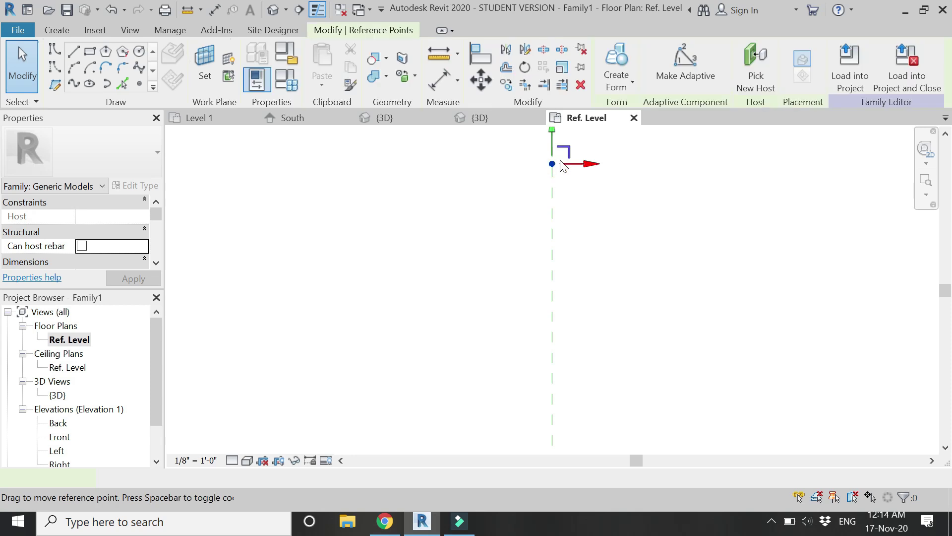
Copy the reference point 1' straight down
click(512, 86)
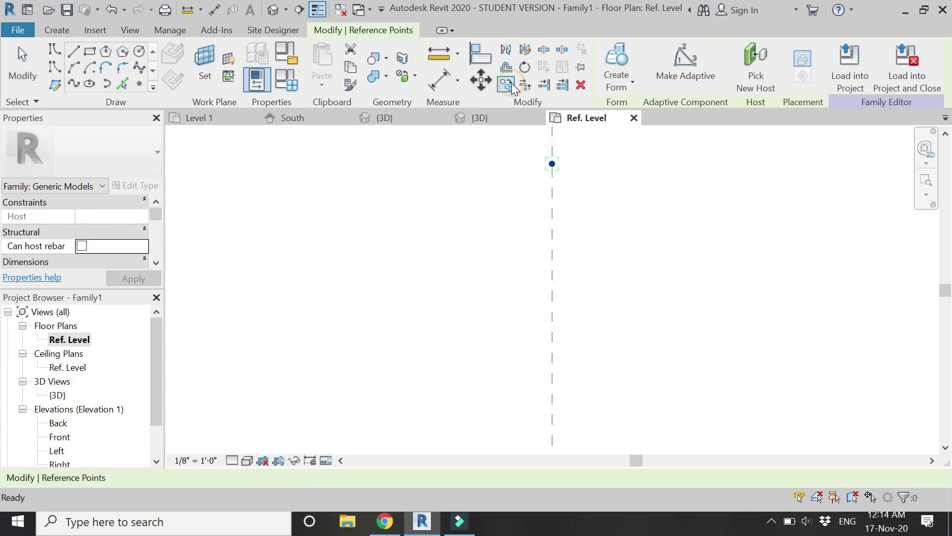
click(552, 164)
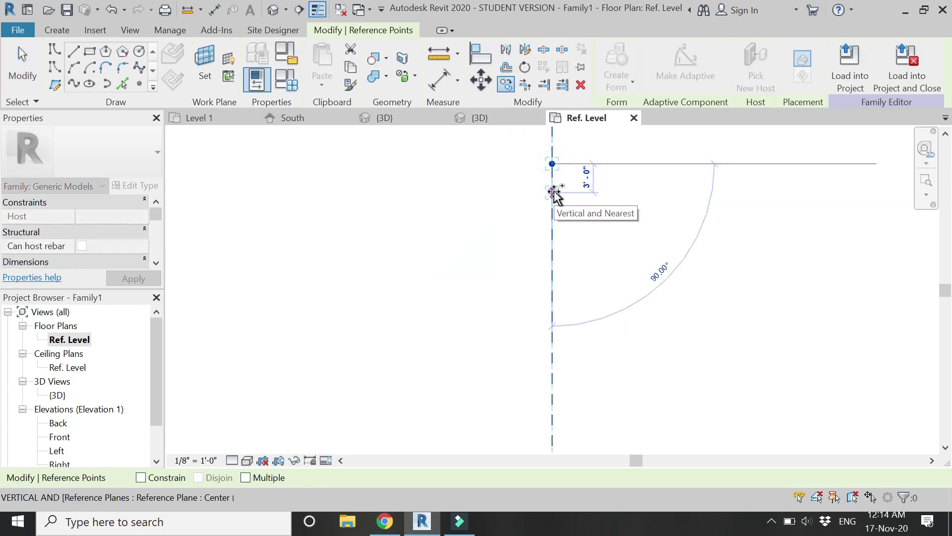
text(1')
key(Return)
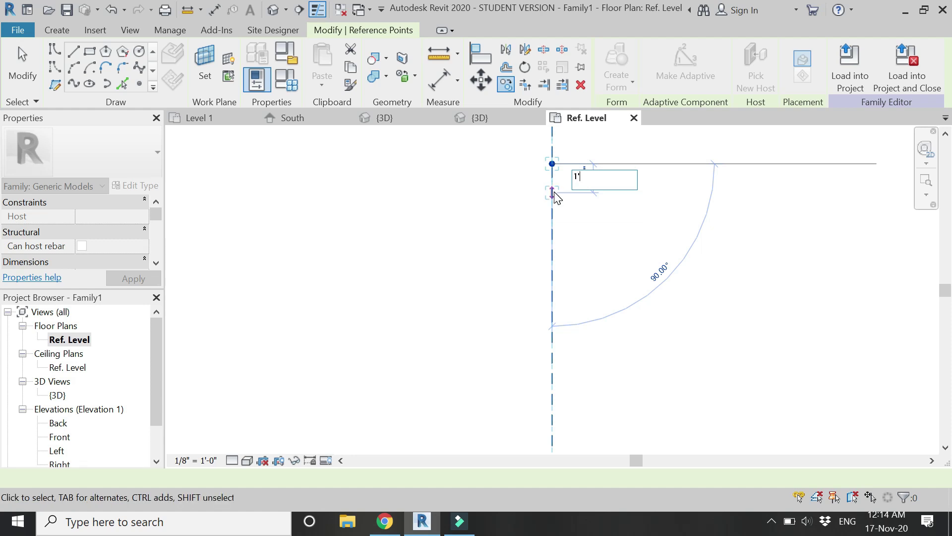
click(562, 155)
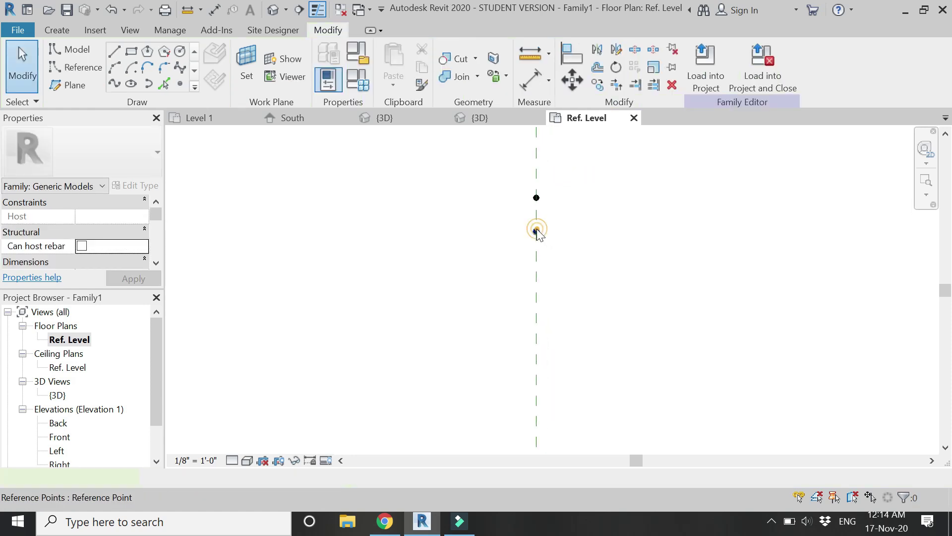
Move the lower reference point 1' to the right
click(536, 231)
drag(536, 232, 536, 232)
key(m)
key(v)
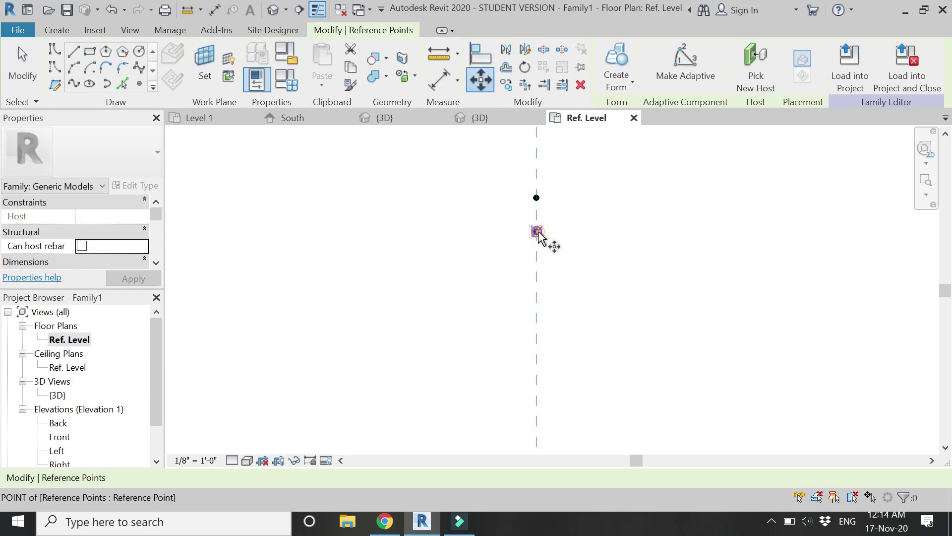
click(536, 231)
text(1)
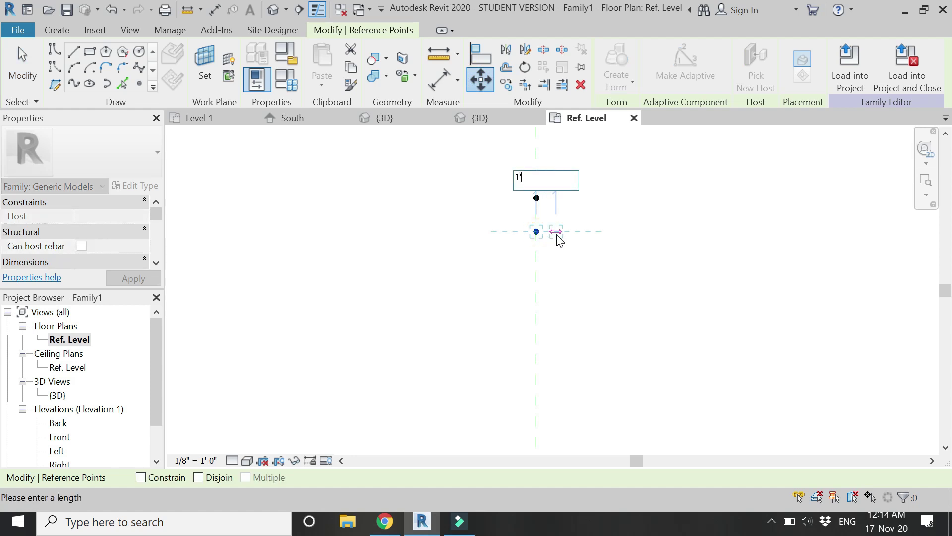
key(Return)
key(Escape)
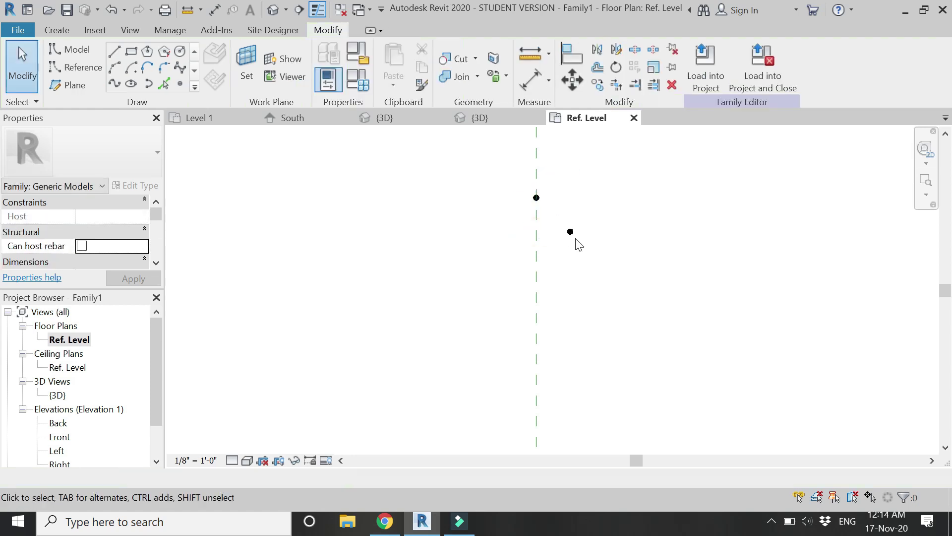
Mirror the top point about a horizontal axis through the offset point
click(537, 198)
click(525, 48)
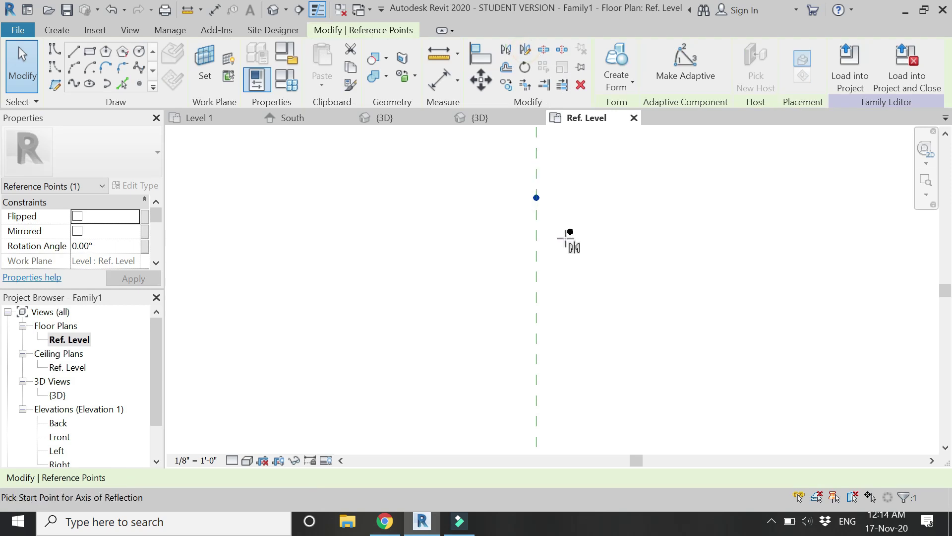
click(570, 232)
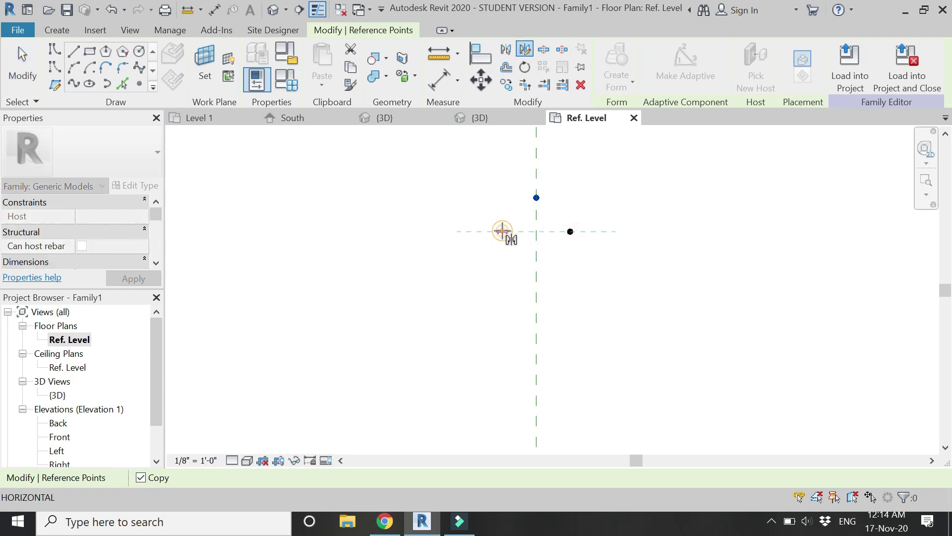
click(504, 232)
Select the offset and mirrored point pair and copy it downward at 2' spacing
drag(621, 300, 513, 240)
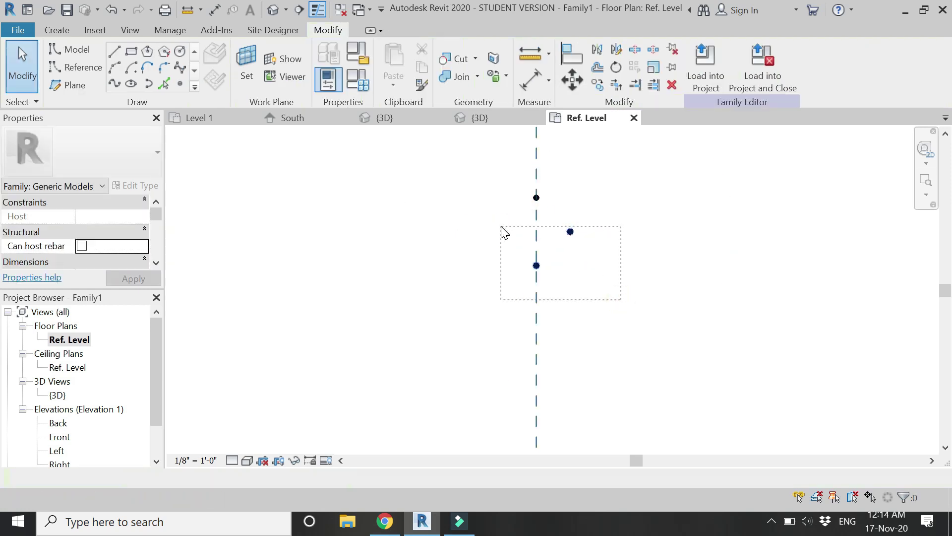
drag(555, 271, 502, 227)
shift+click(536, 323)
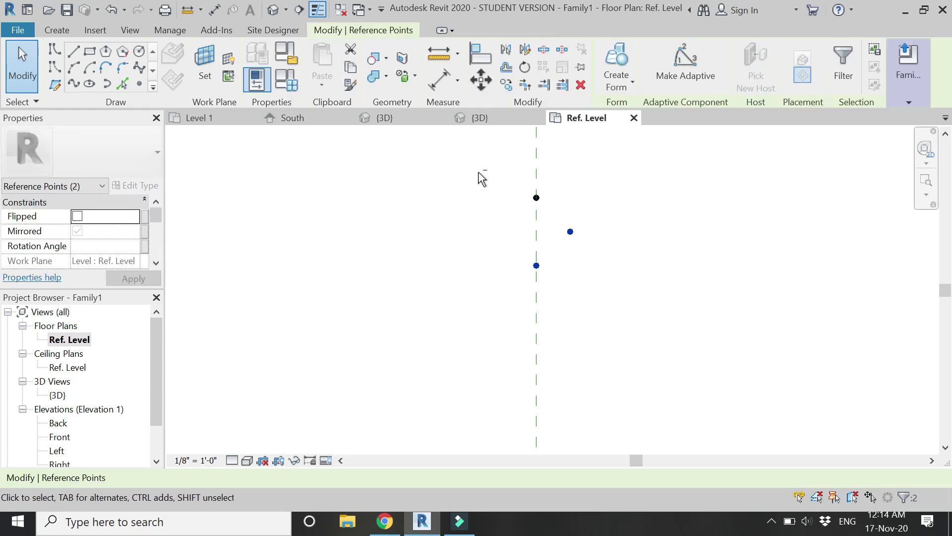
click(506, 84)
click(536, 197)
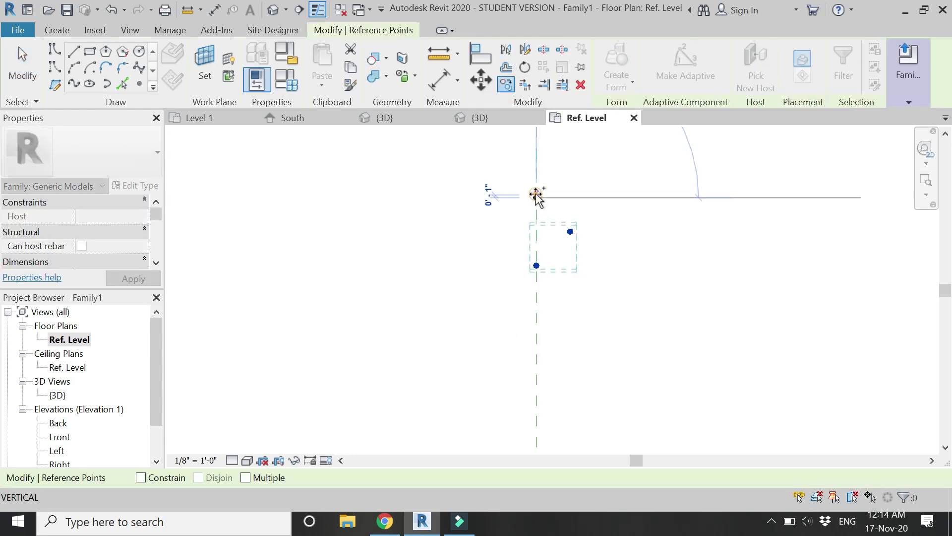
click(536, 266)
scroll(494, 198, down, 1)
middle_drag(493, 197, 485, 153)
click(523, 270)
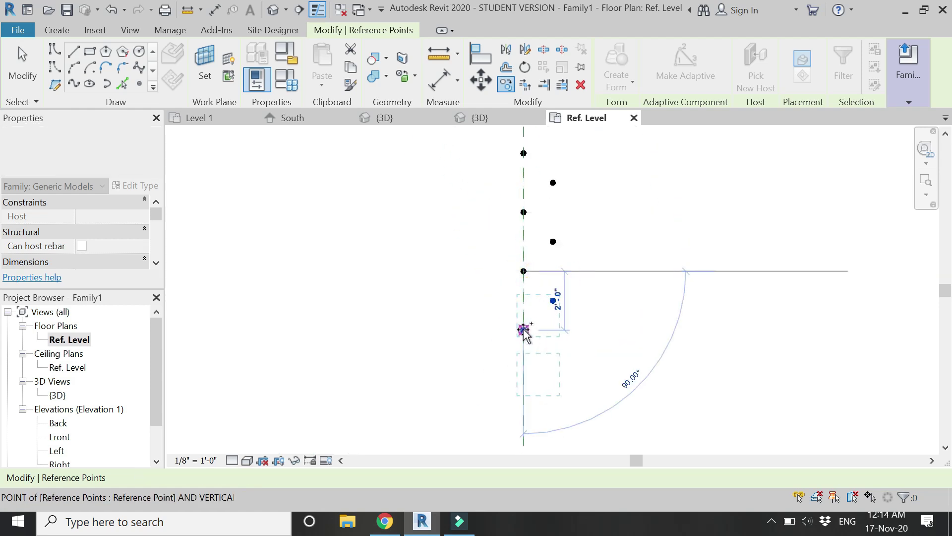
click(523, 330)
Keep copying the point pair 2' lower to extend the zigzag column further down
scroll(523, 346, down, 2)
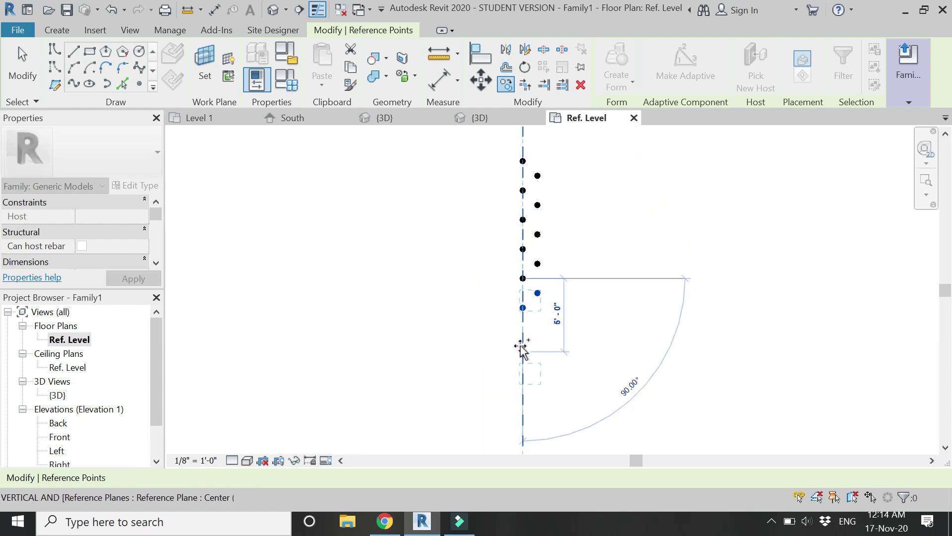
click(523, 287)
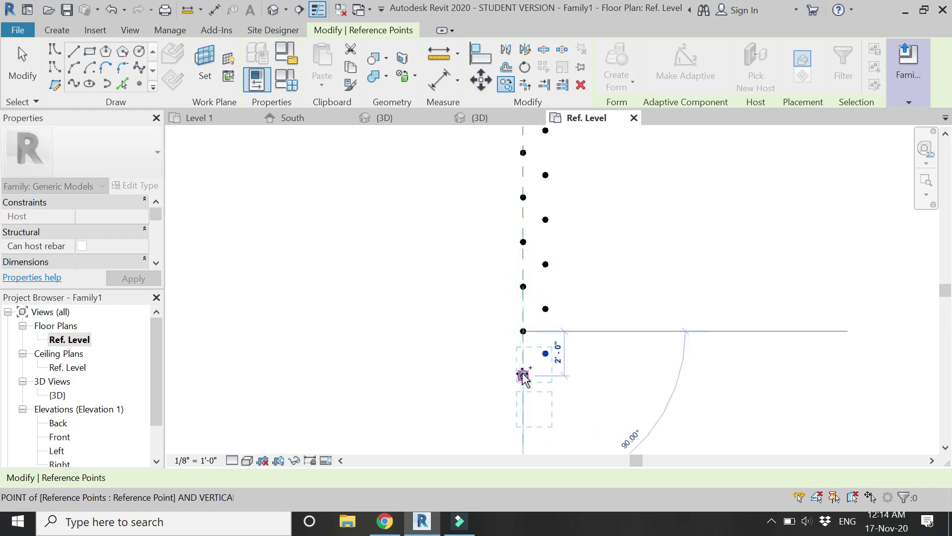
scroll(509, 354, down, 2)
click(504, 326)
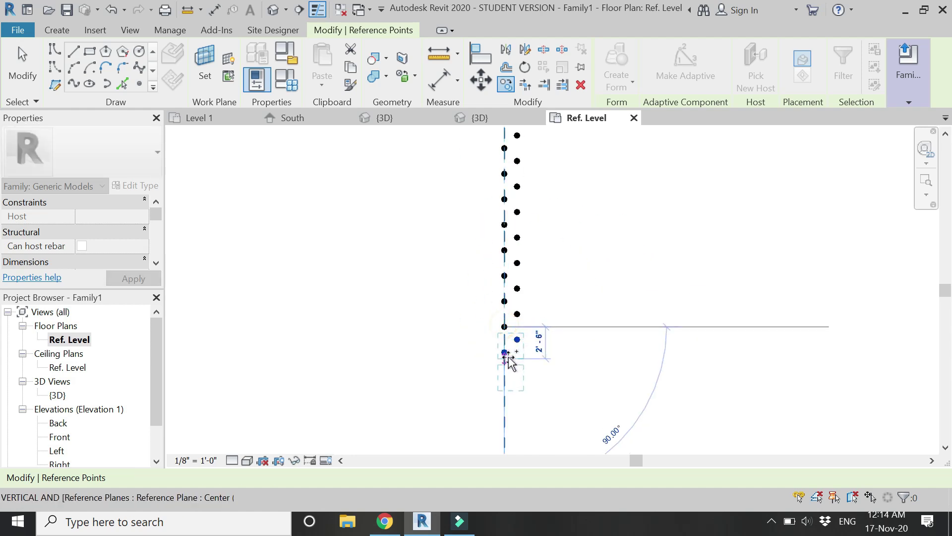
click(504, 352)
click(504, 377)
middle_drag(509, 400, 503, 362)
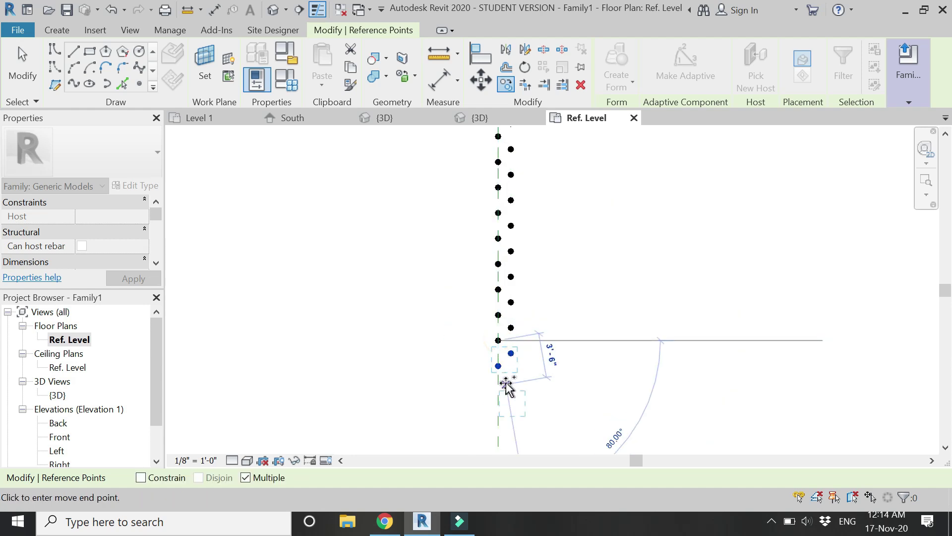
scroll(497, 369, down, 3)
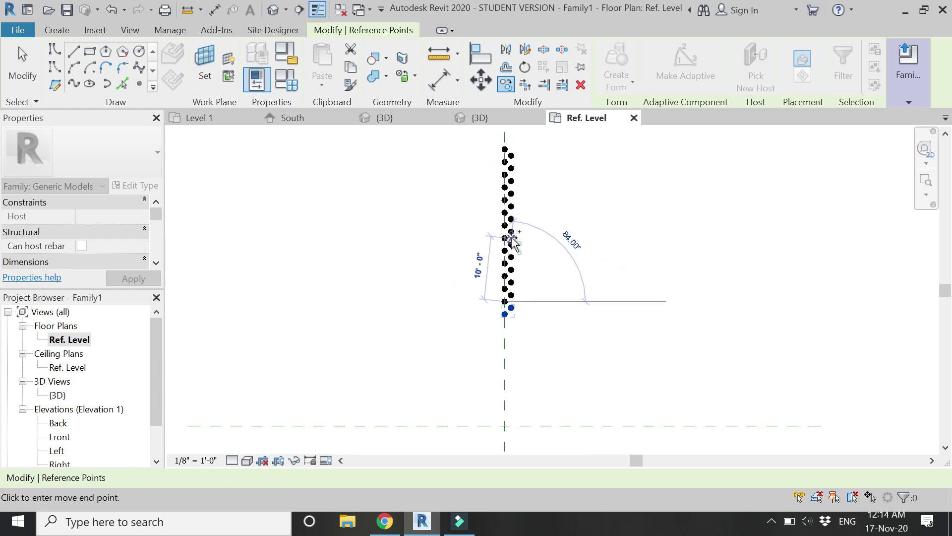
scroll(506, 308, up, 2)
click(505, 312)
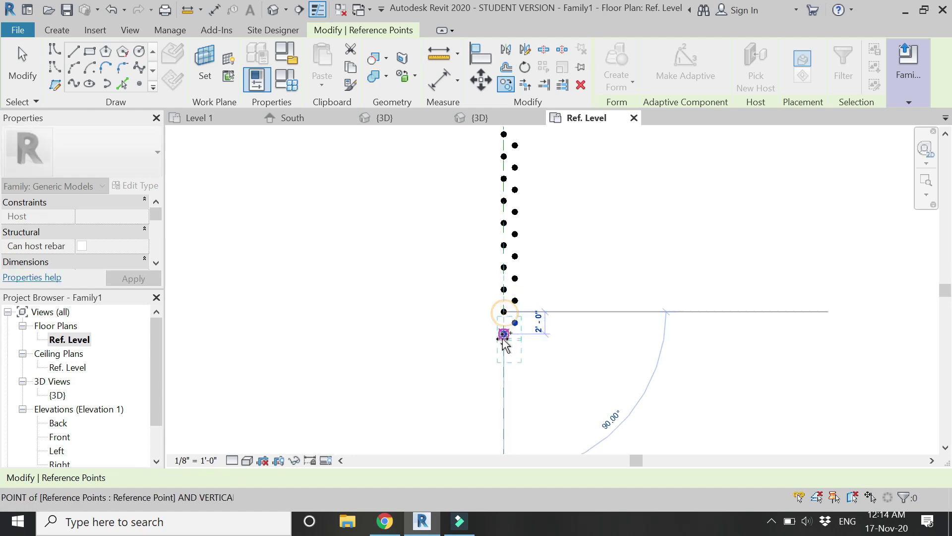
click(502, 335)
scroll(501, 387, down, 2)
key(Escape)
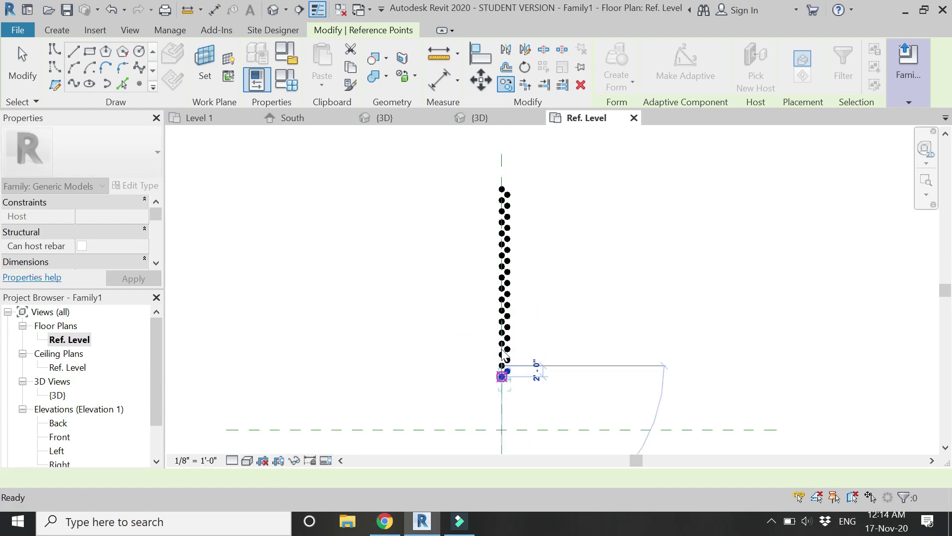
key(Escape)
scroll(529, 231, up, 2)
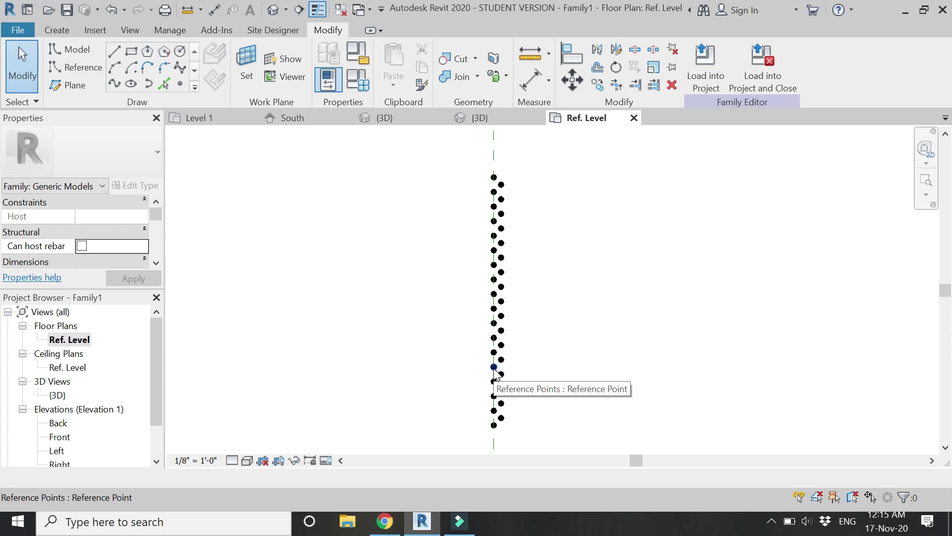
Delete the five surplus reference points at the bottom of the column
click(512, 399)
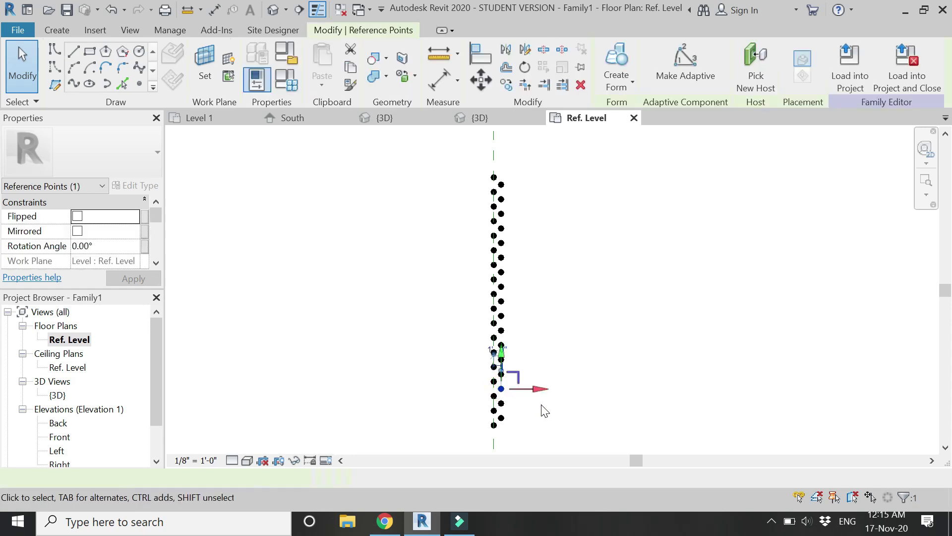
key(Delete)
scroll(483, 359, up, 2)
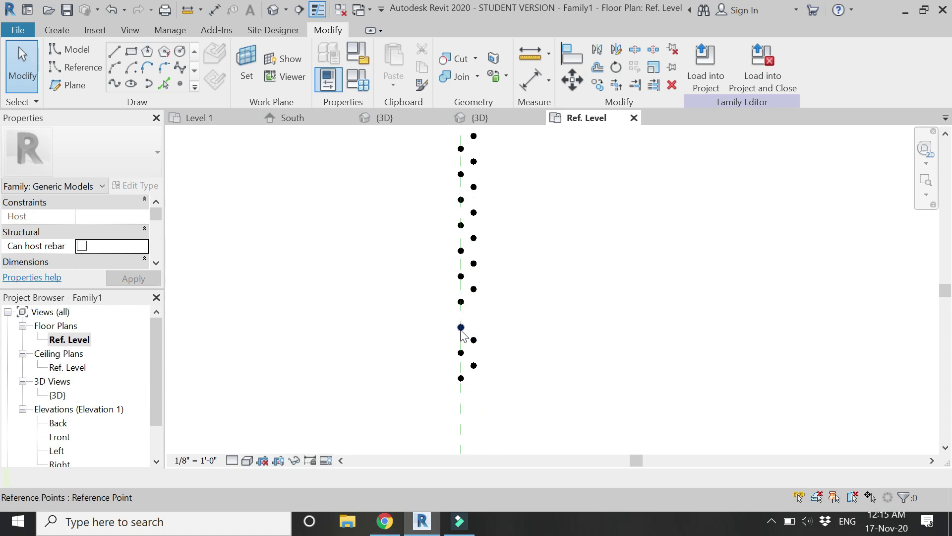
click(477, 350)
key(Delete)
click(475, 341)
key(Delete)
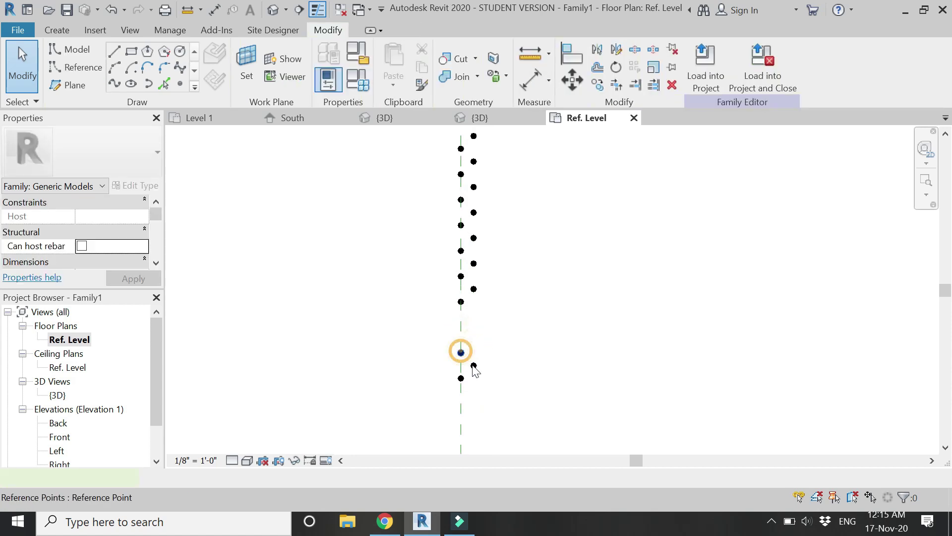
click(475, 370)
key(Delete)
click(474, 367)
key(Delete)
Window-select all 29 remaining reference points
scroll(487, 391, down, 5)
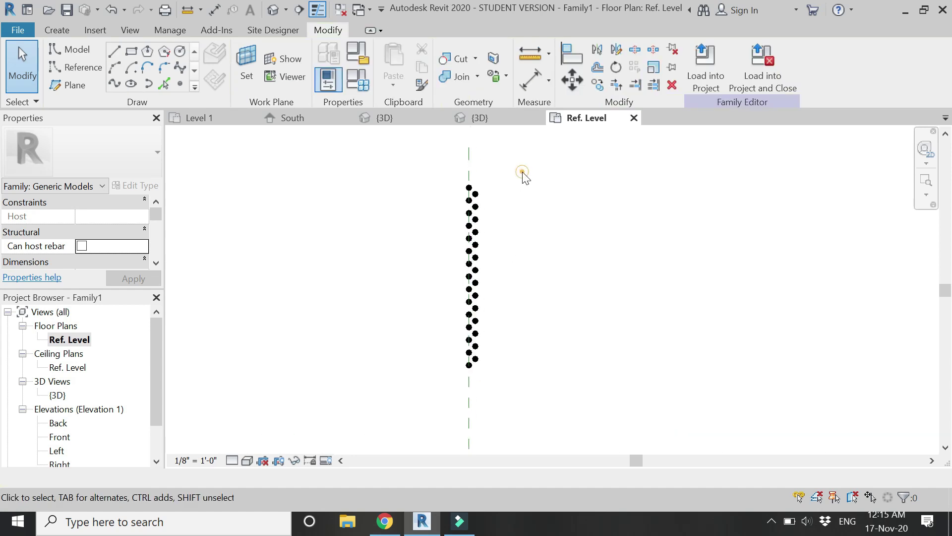
drag(522, 173, 440, 397)
drag(518, 403, 423, 418)
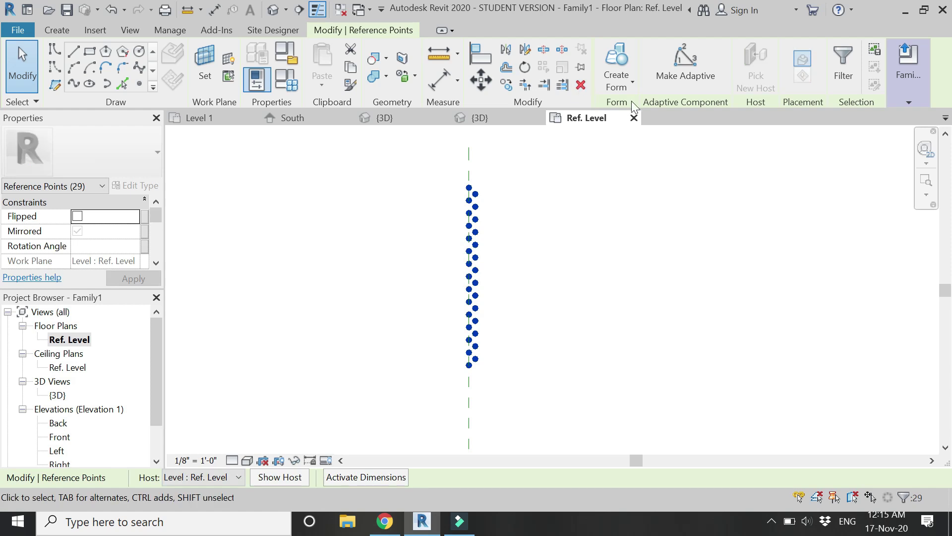
Make the 29 selected reference points adaptive, numbering them 1 to 29 down the column
click(687, 67)
click(617, 255)
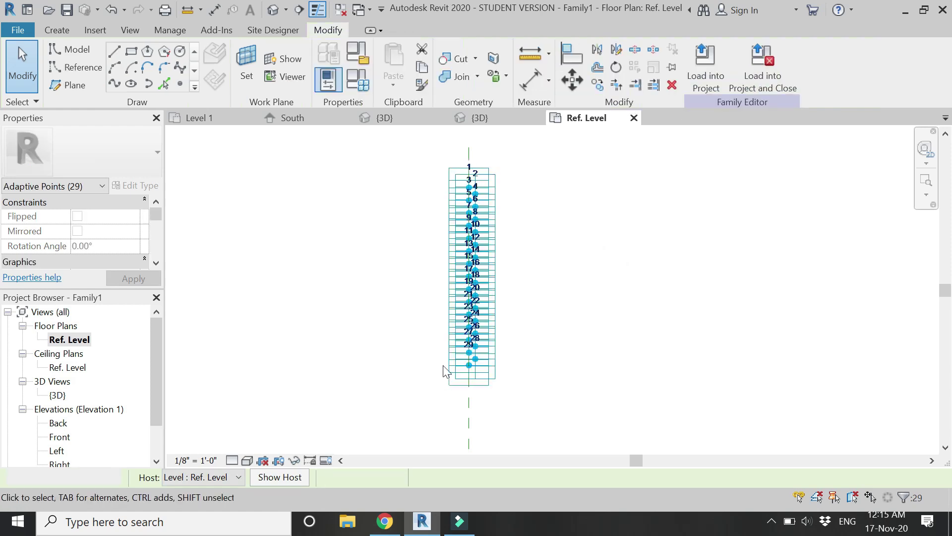
scroll(495, 351, up, 5)
key(Escape)
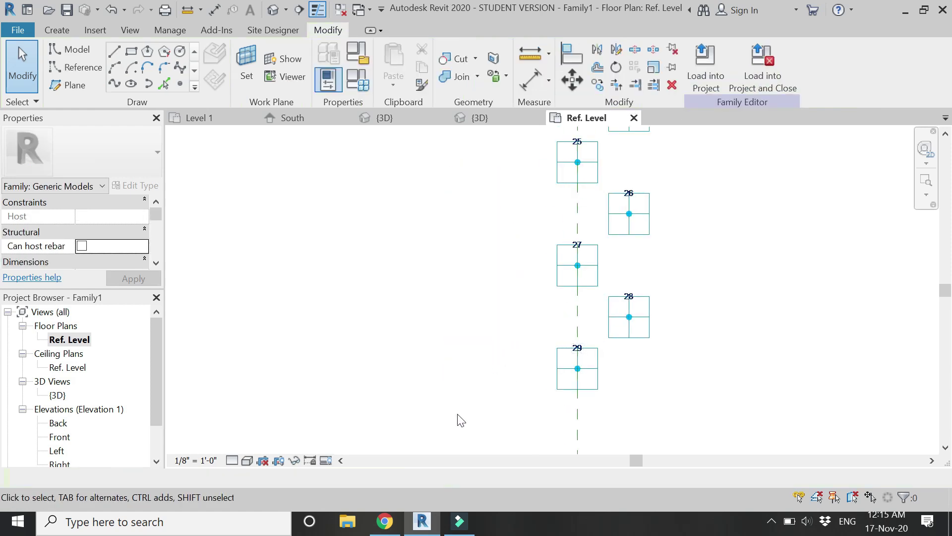
scroll(457, 411, down, 6)
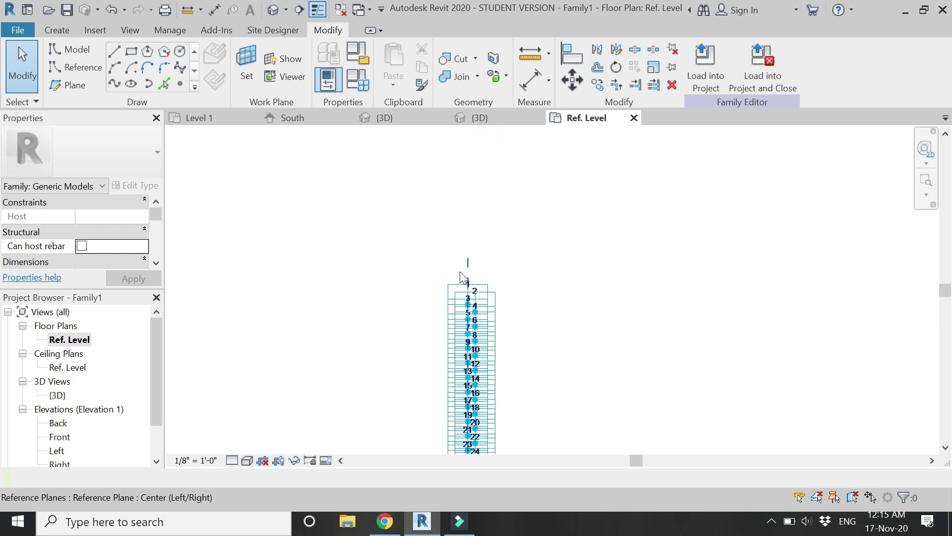
scroll(461, 278, up, 4)
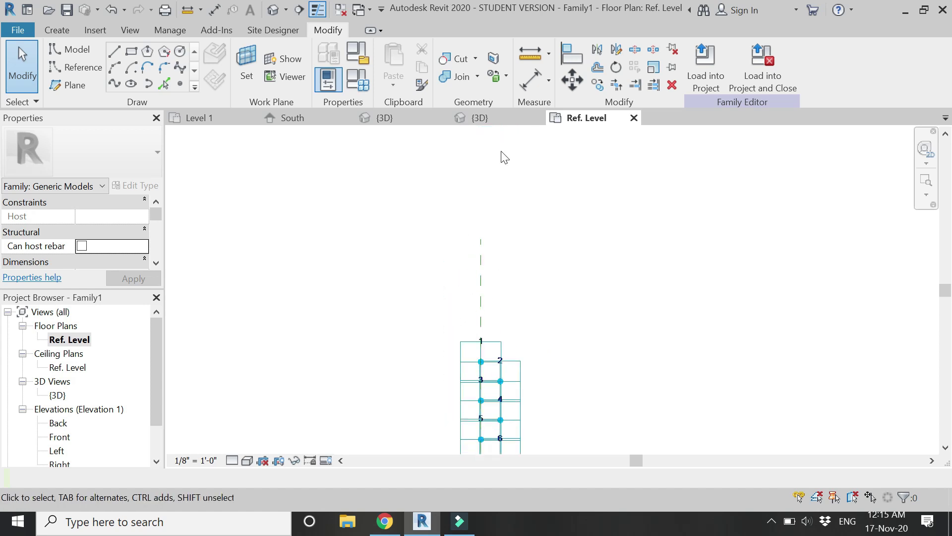
scroll(494, 209, down, 2)
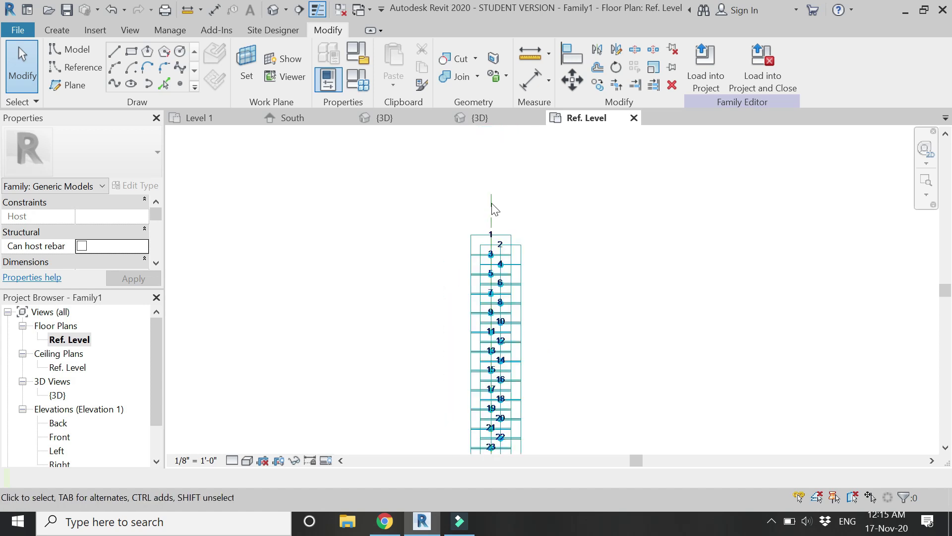
click(114, 53)
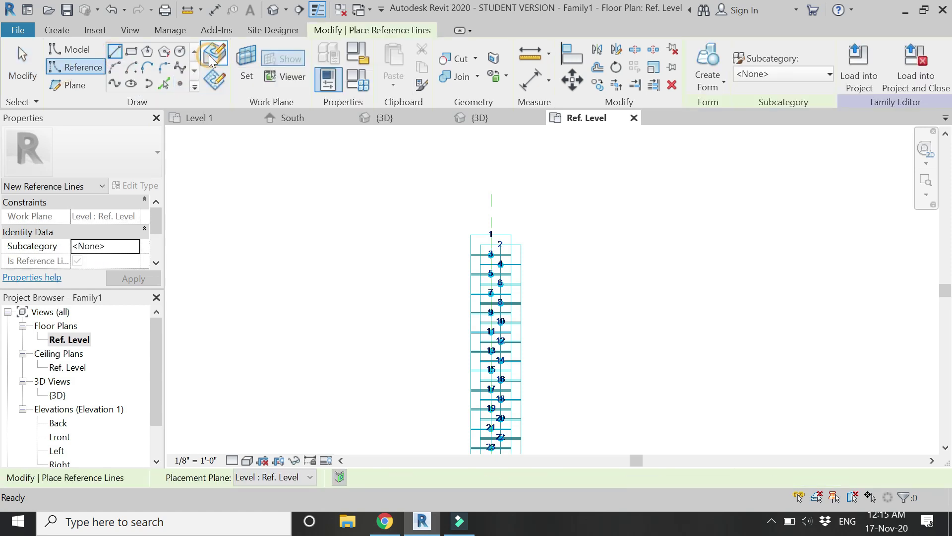
With 3D snapping on, draw reference lines zigzagging from adaptive point 1 to point 9
click(524, 477)
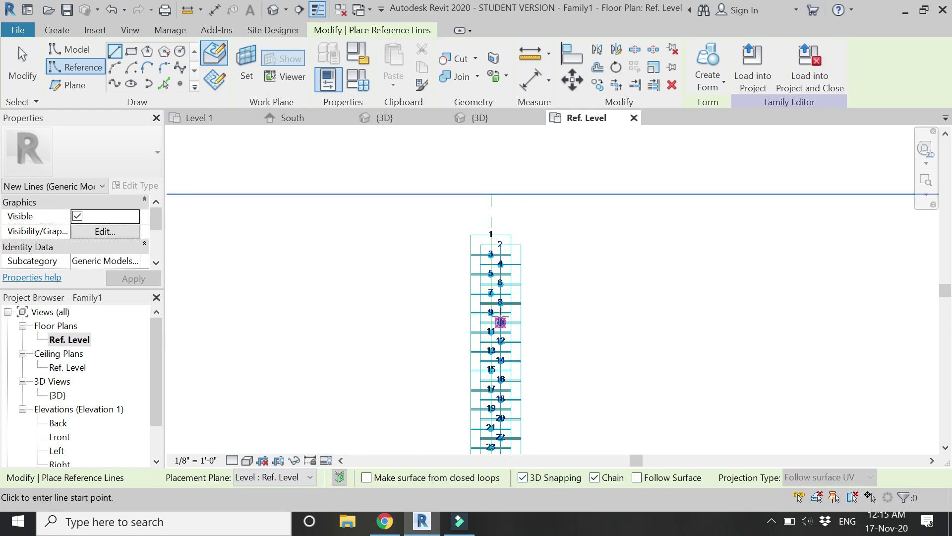
scroll(492, 254, up, 3)
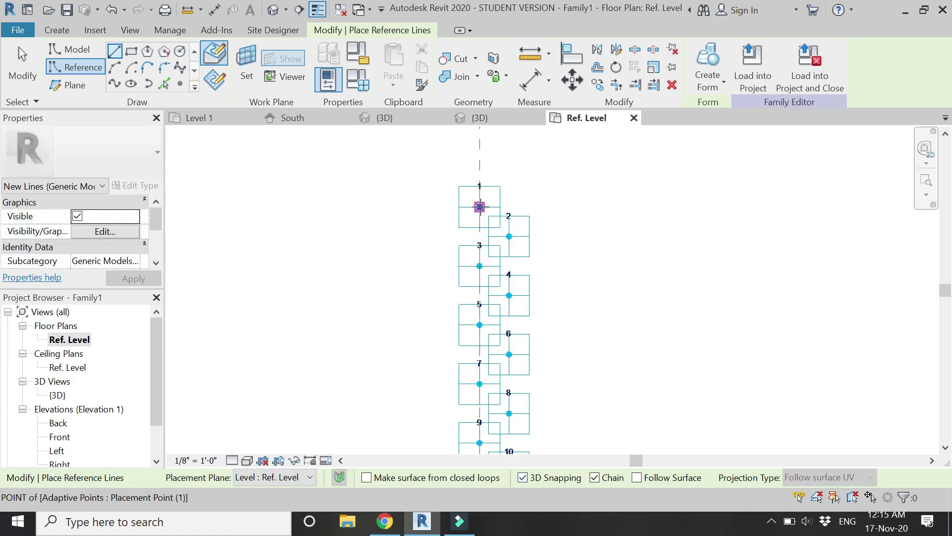
click(492, 223)
click(509, 236)
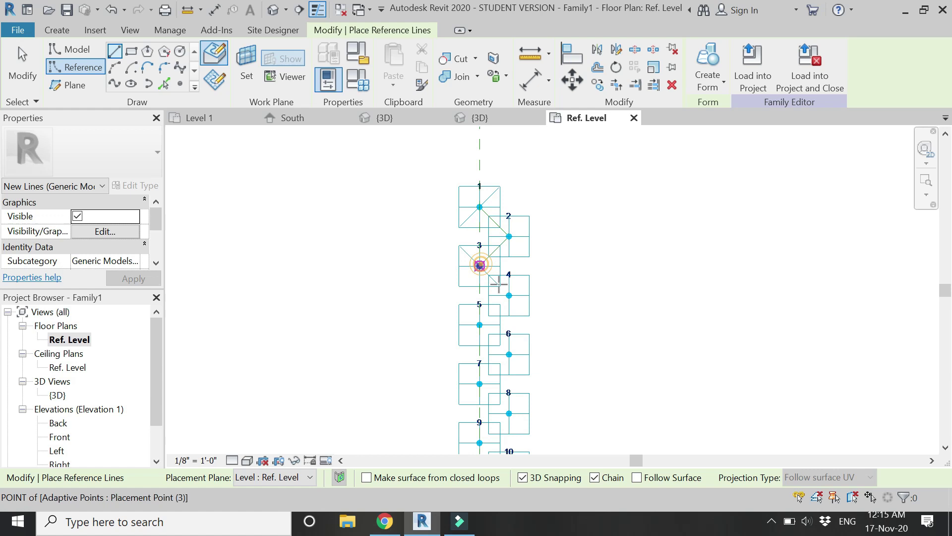
click(509, 295)
click(479, 325)
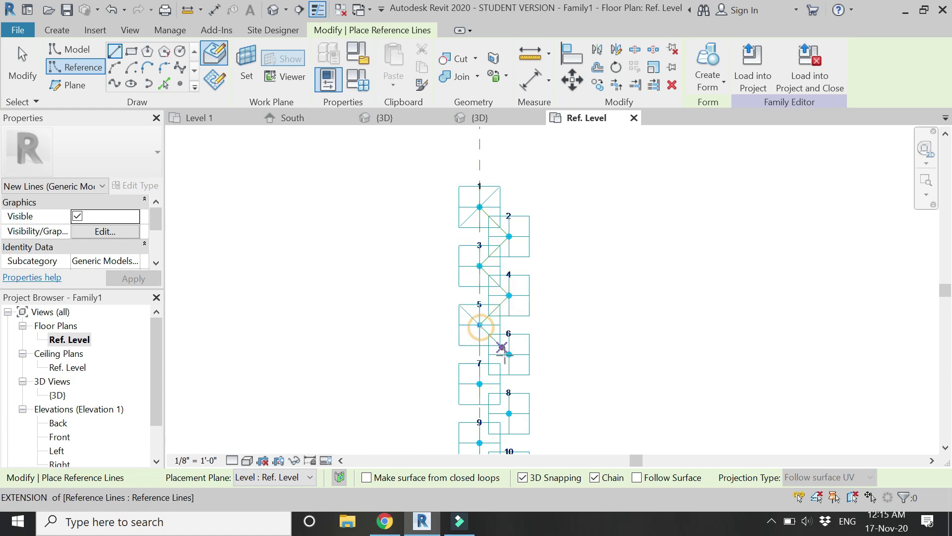
click(509, 354)
click(479, 383)
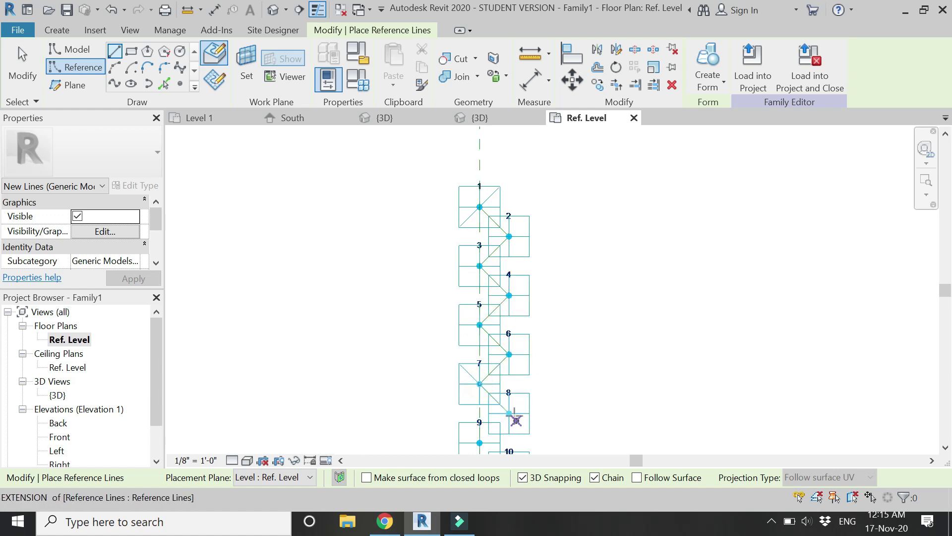
click(509, 413)
click(479, 443)
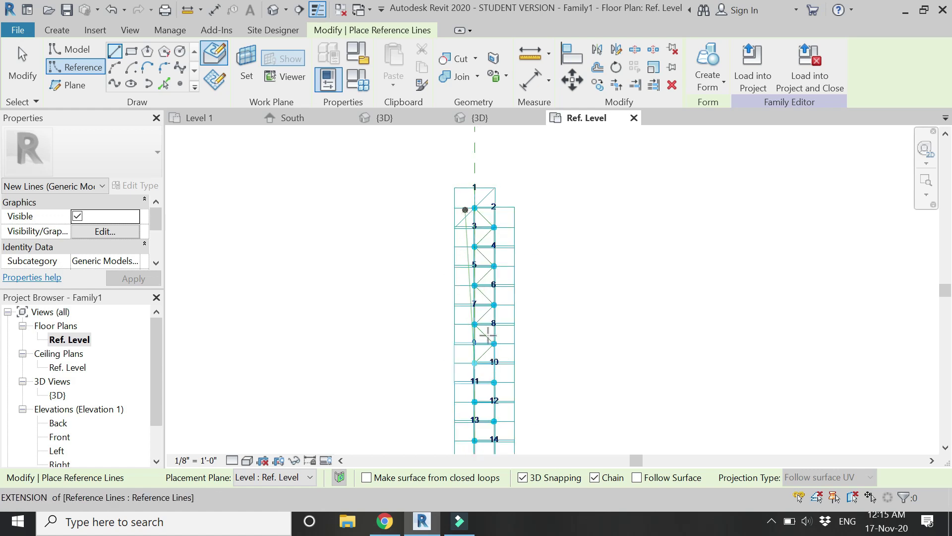
Continue the zigzag reference lines through points 10 to 17
scroll(506, 376, up, 2)
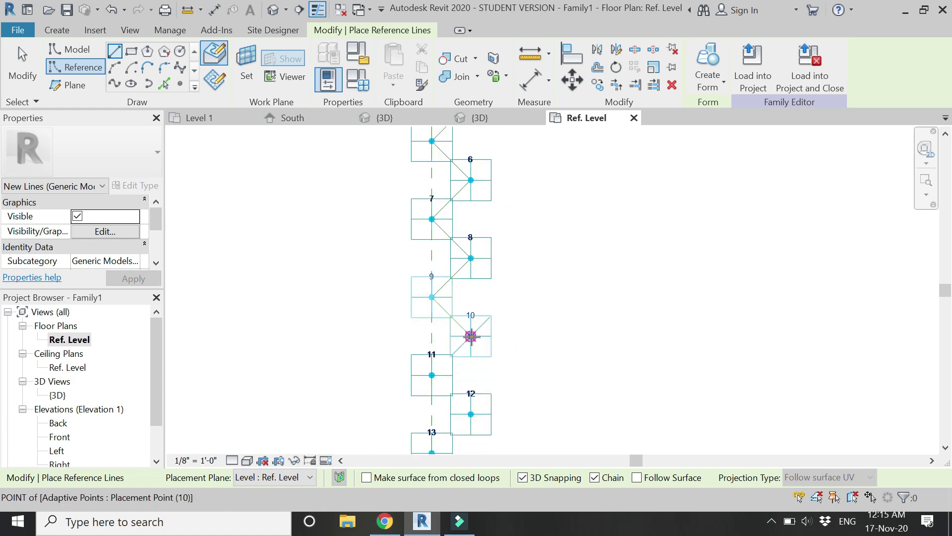
click(470, 337)
click(431, 375)
click(470, 413)
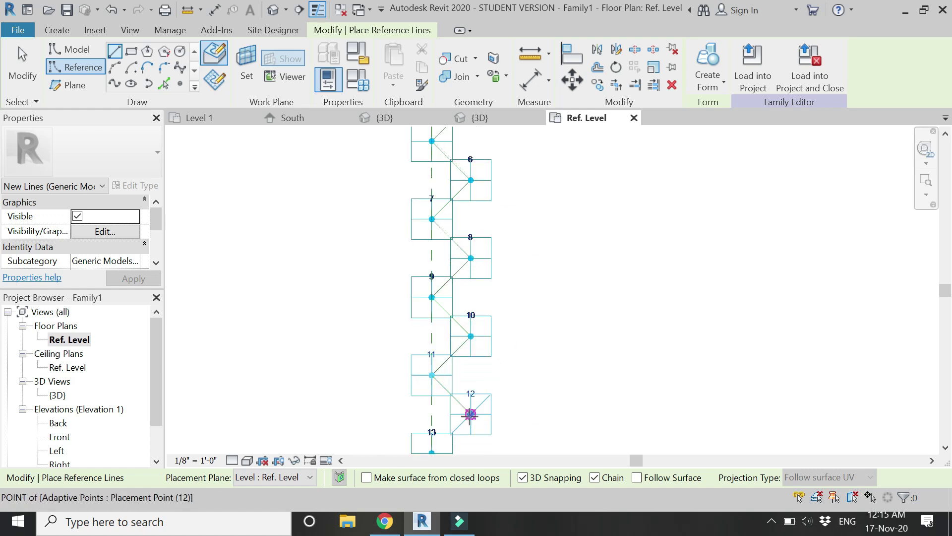
scroll(482, 258, down, 3)
scroll(480, 356, up, 3)
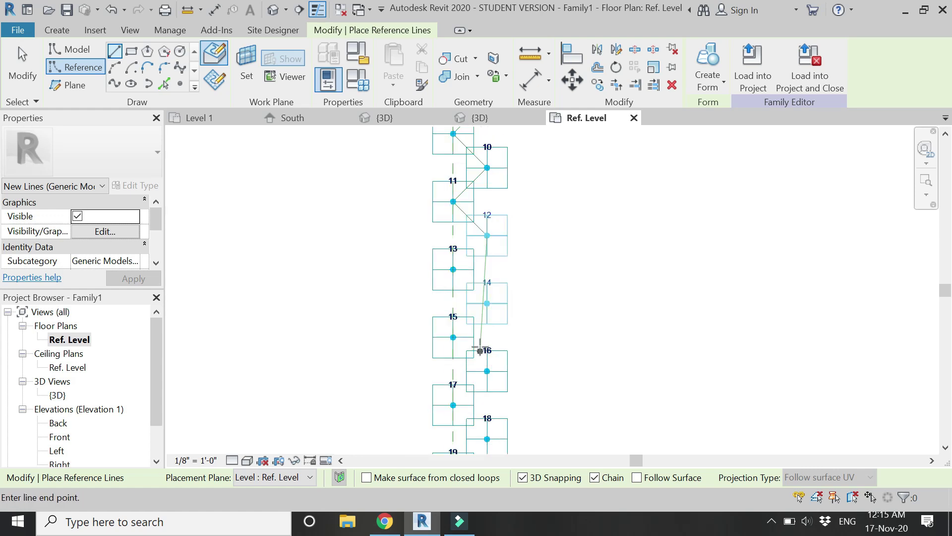
click(468, 279)
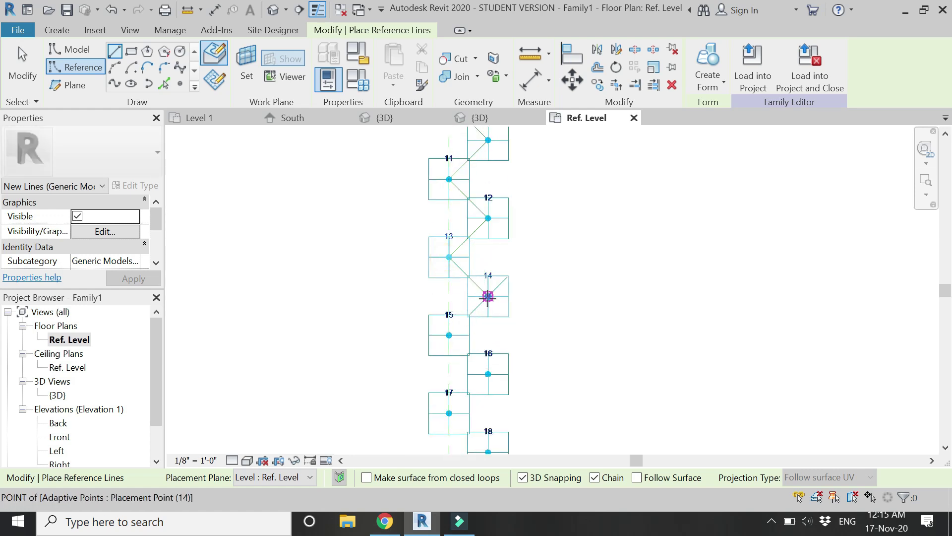
click(460, 325)
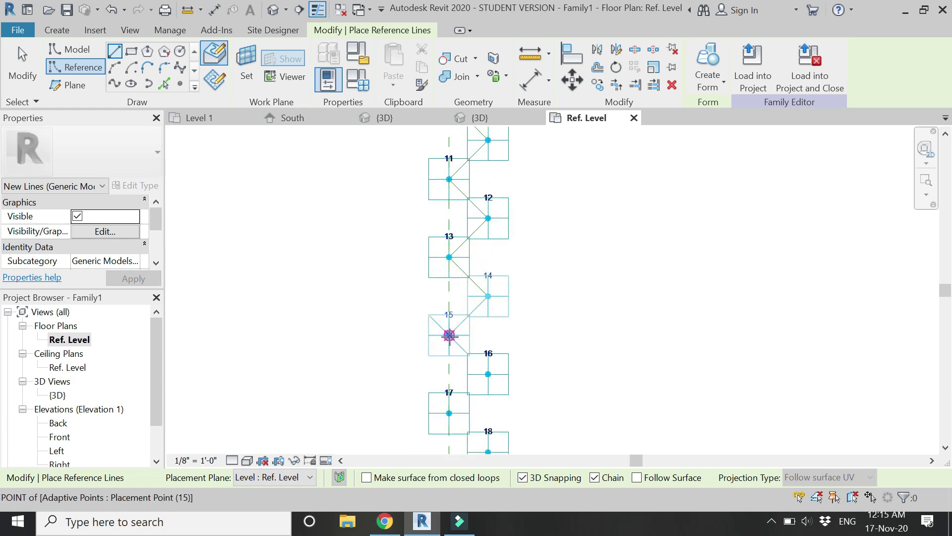
click(488, 374)
click(524, 197)
scroll(541, 325, down, 3)
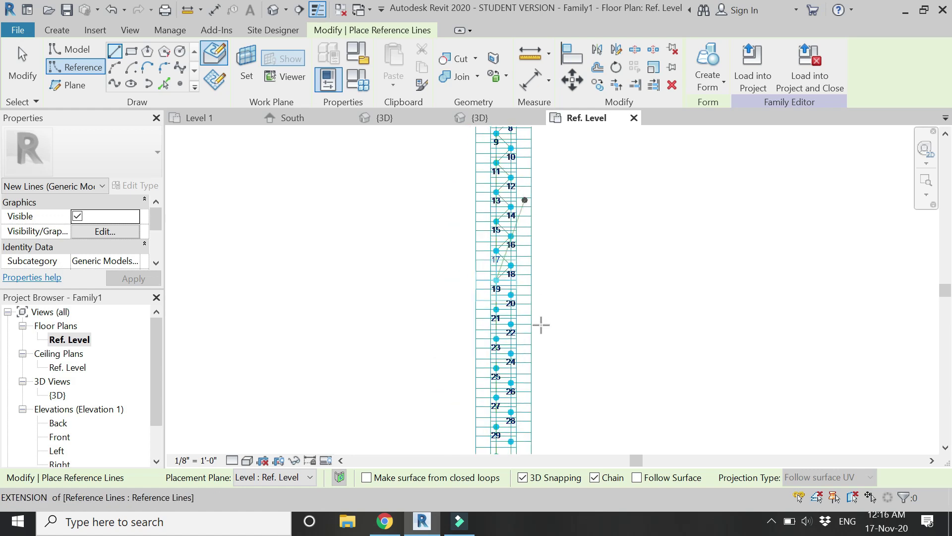
scroll(503, 272, up, 5)
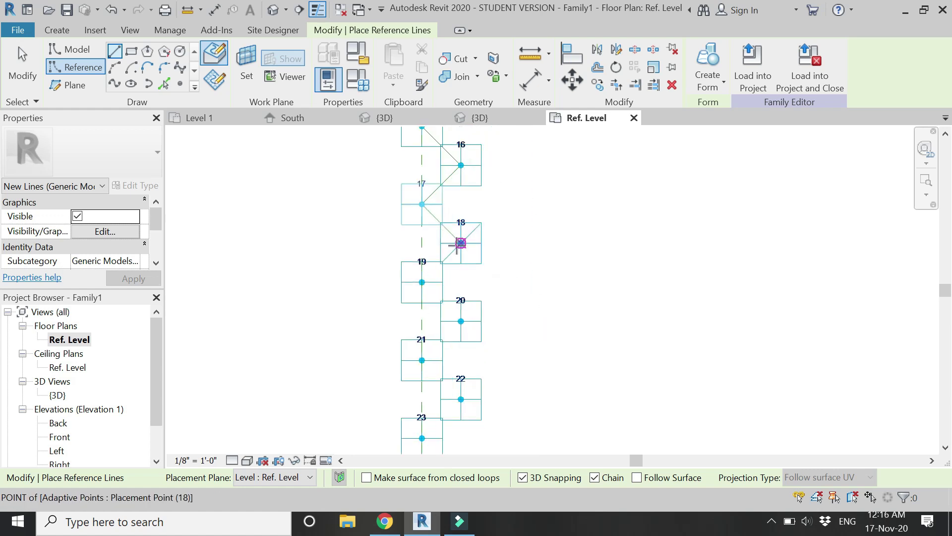
Extend the zigzag from point 18 down to point 29 and end the line chain
click(460, 243)
click(422, 282)
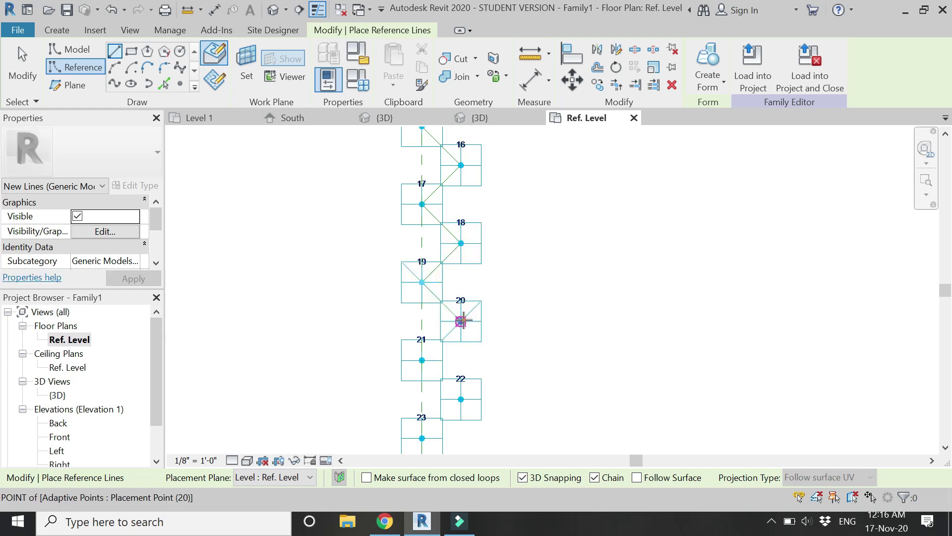
click(461, 321)
click(421, 360)
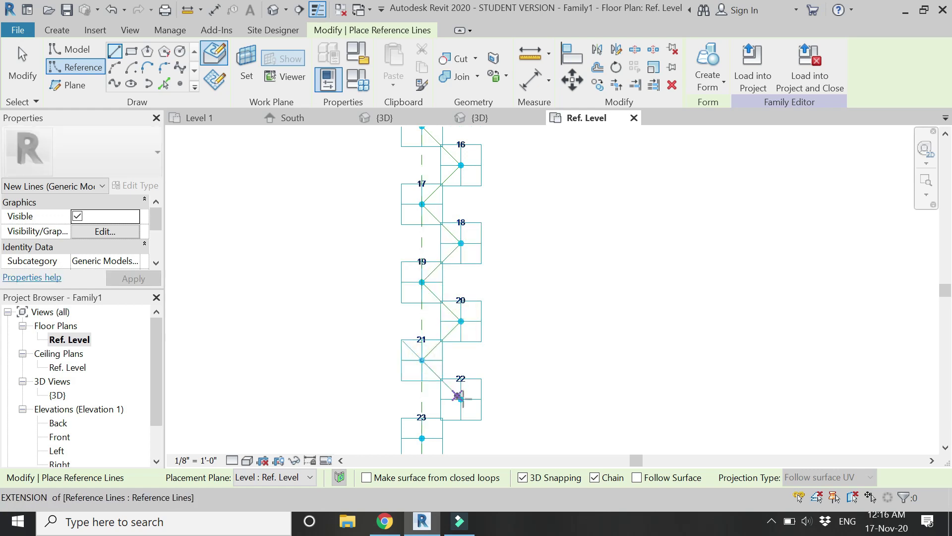
click(461, 399)
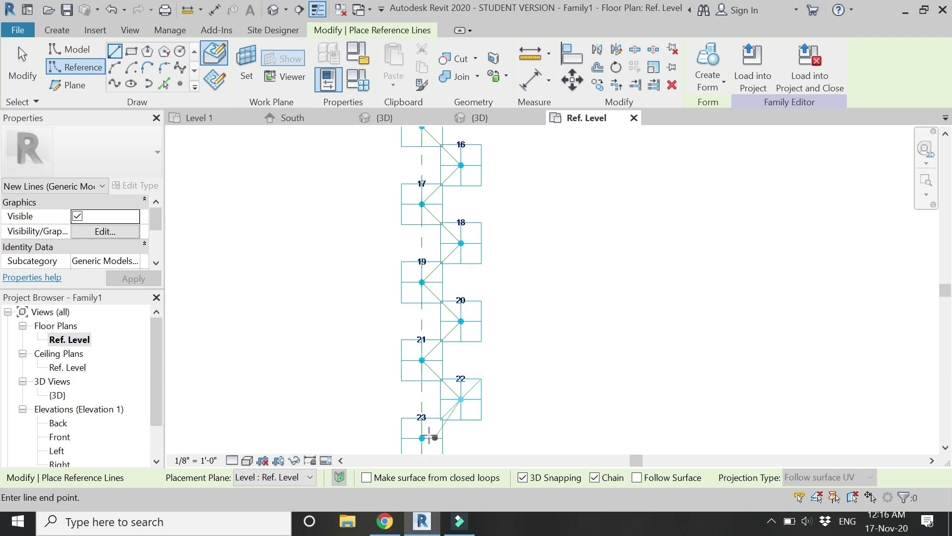
click(421, 437)
scroll(459, 276, down, 4)
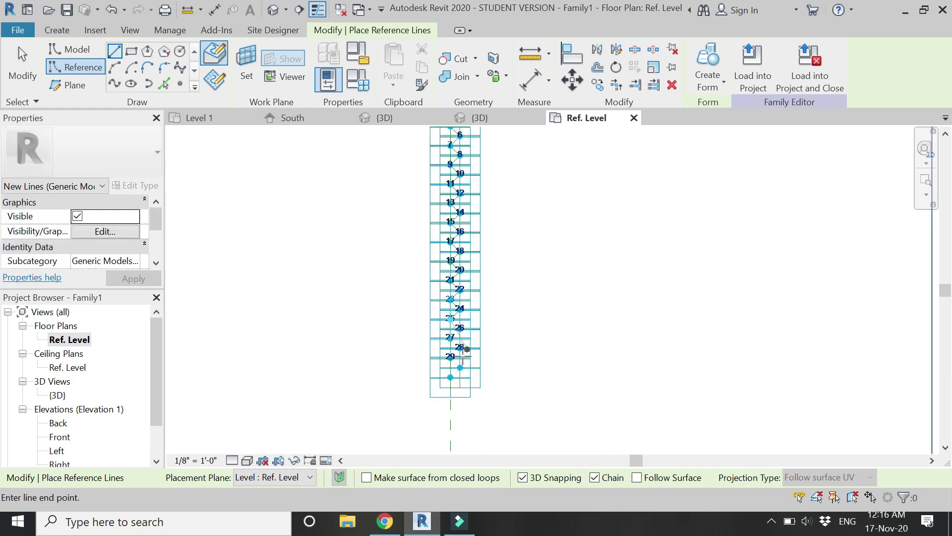
scroll(459, 332, up, 4)
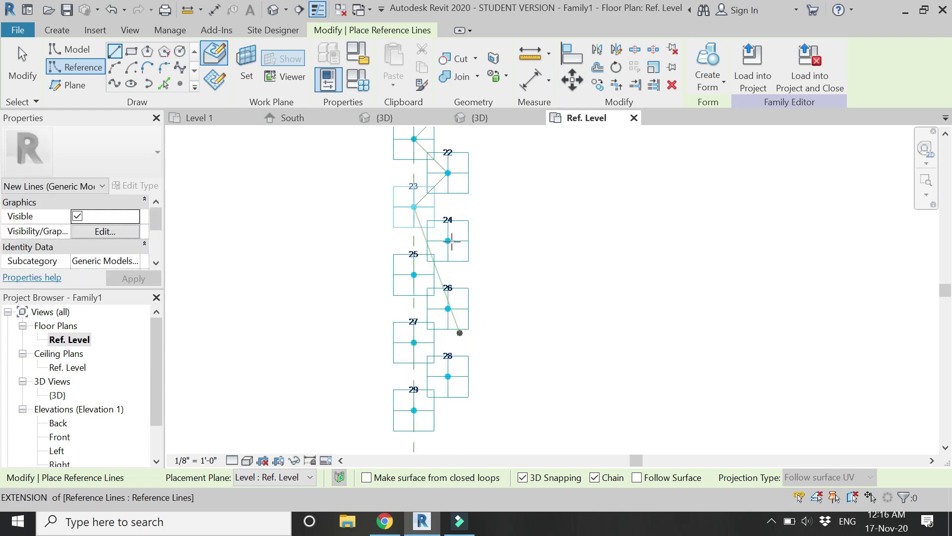
click(425, 265)
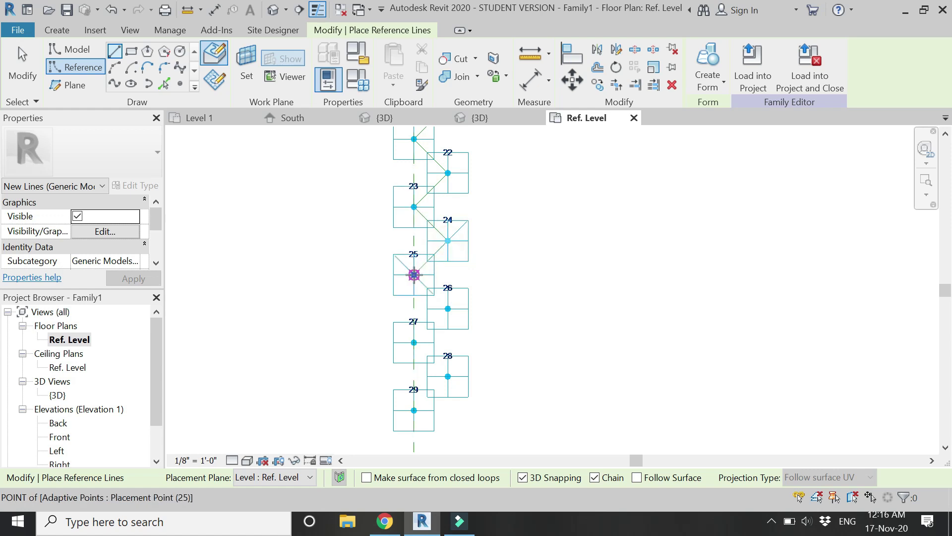
click(448, 308)
click(414, 342)
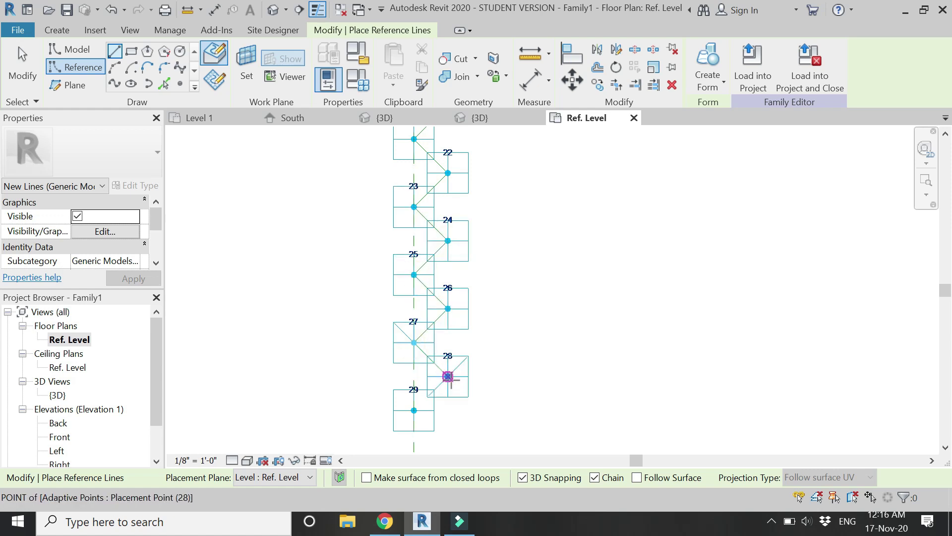
click(448, 376)
click(414, 410)
key(Escape)
key(Escape)
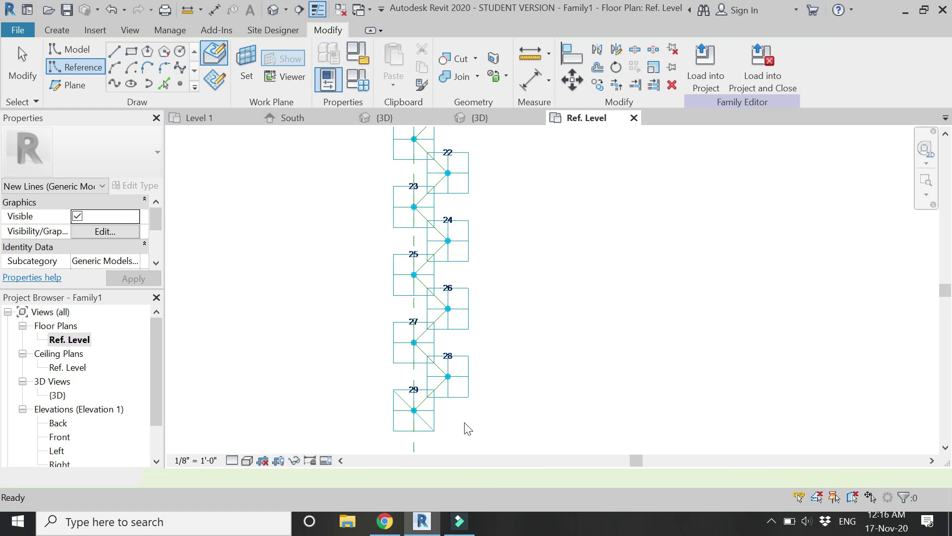
scroll(466, 432, down, 2)
scroll(466, 430, down, 2)
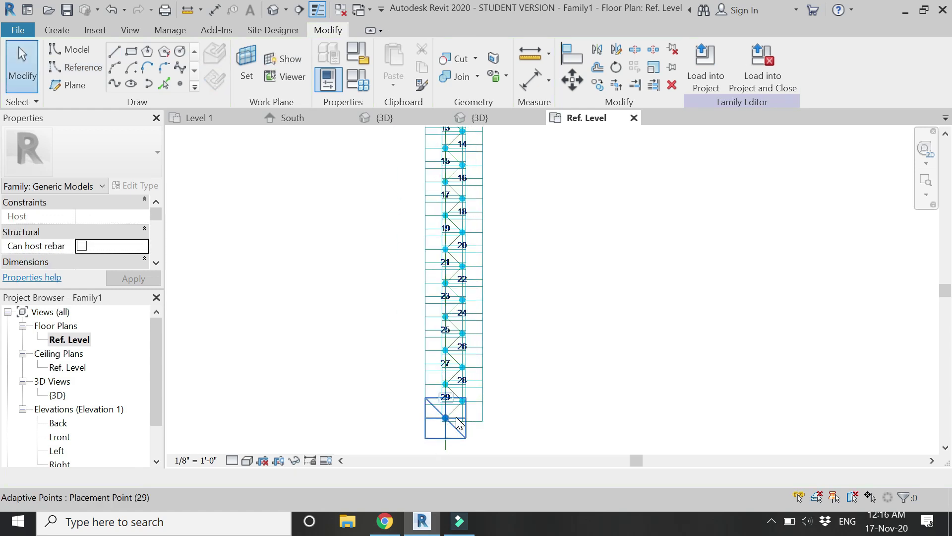
scroll(458, 419, up, 3)
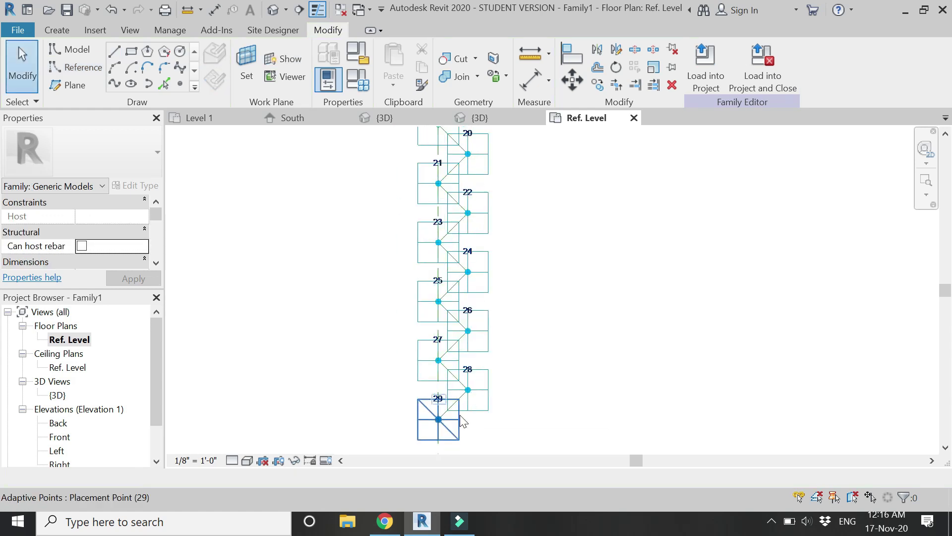
In the 3D view, place a reference point on the 27–28 line and make it the work plane
click(490, 117)
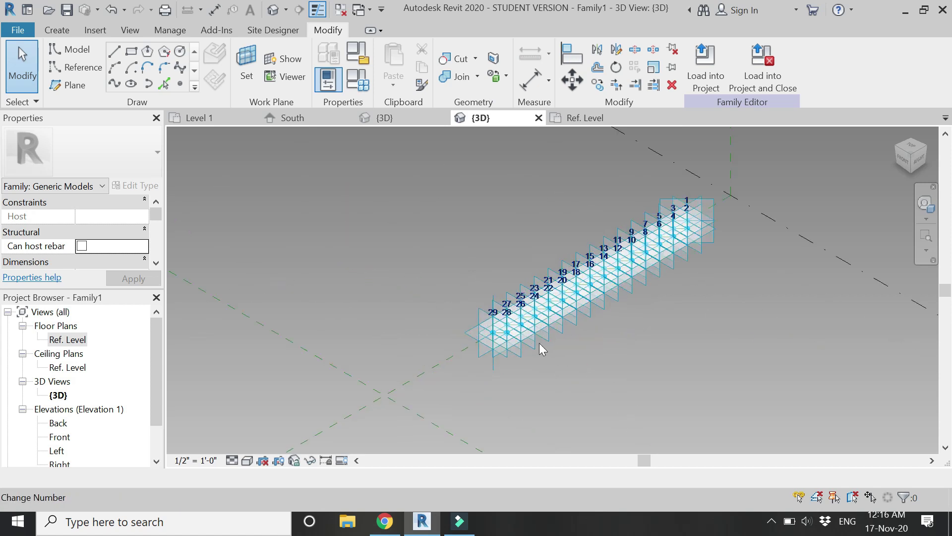
scroll(542, 350, up, 10)
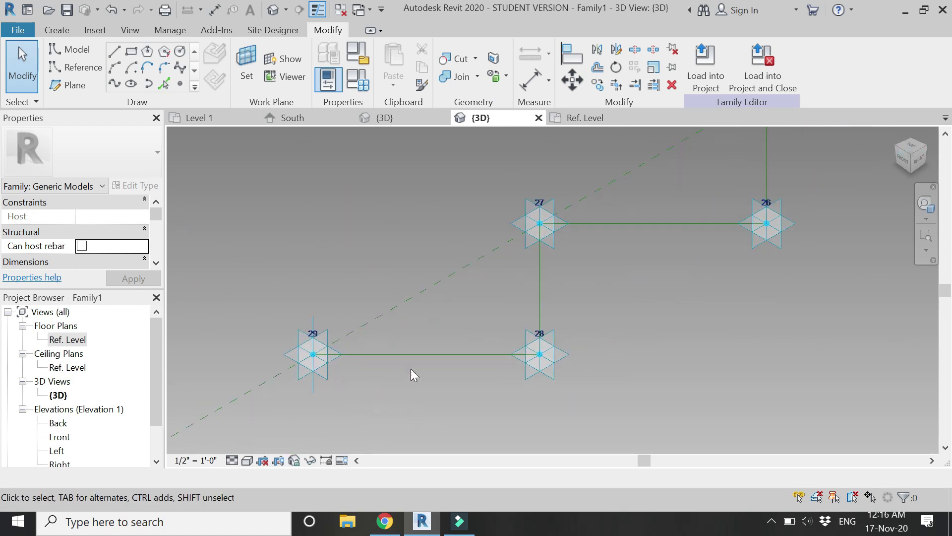
scroll(411, 368, up, 2)
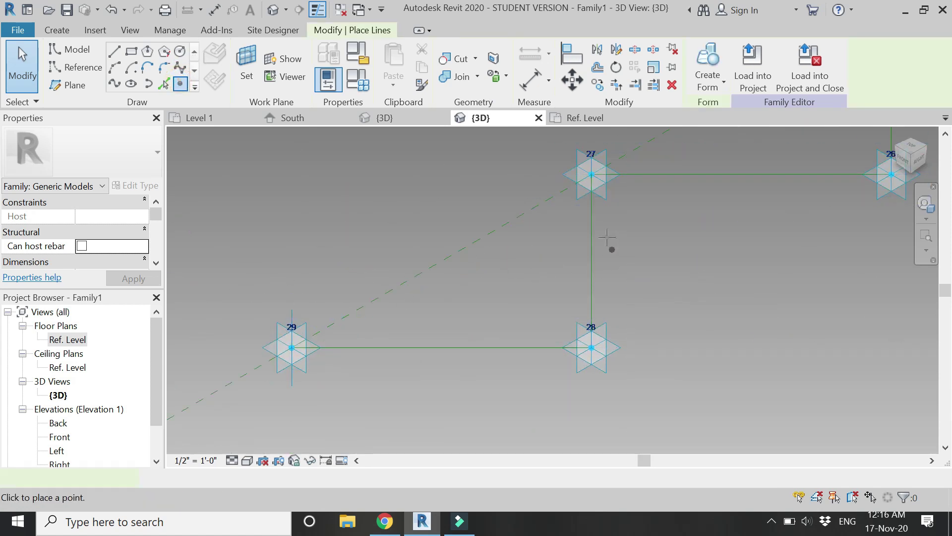
click(593, 245)
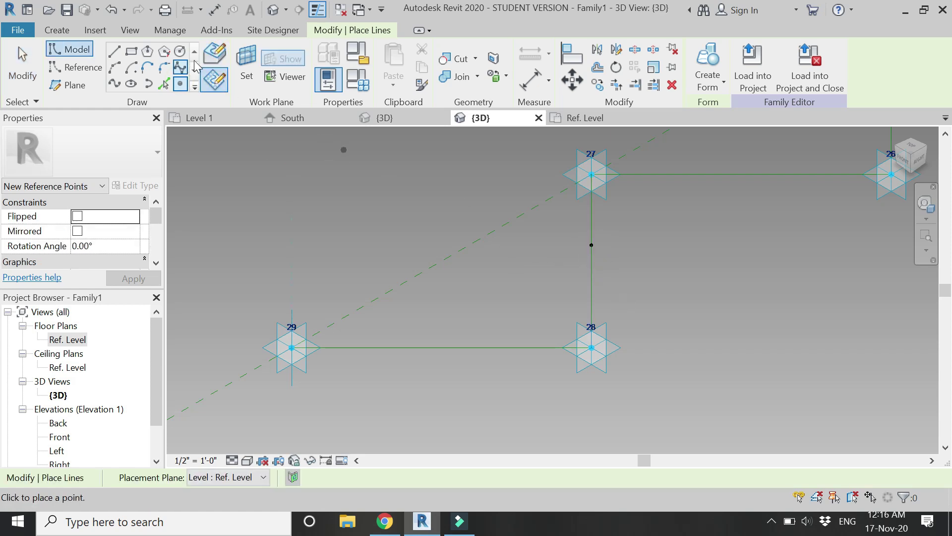
key(Escape)
key(Escape)
click(592, 244)
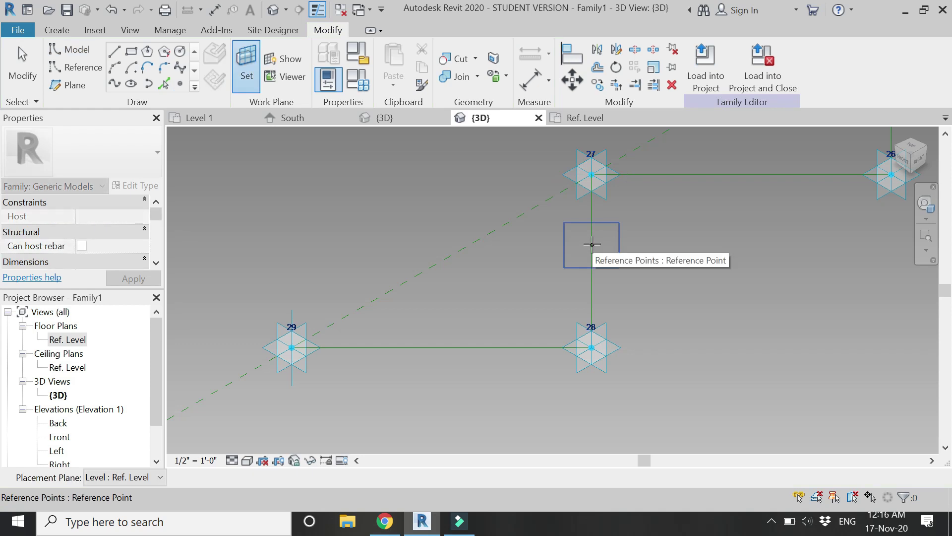
key(Return)
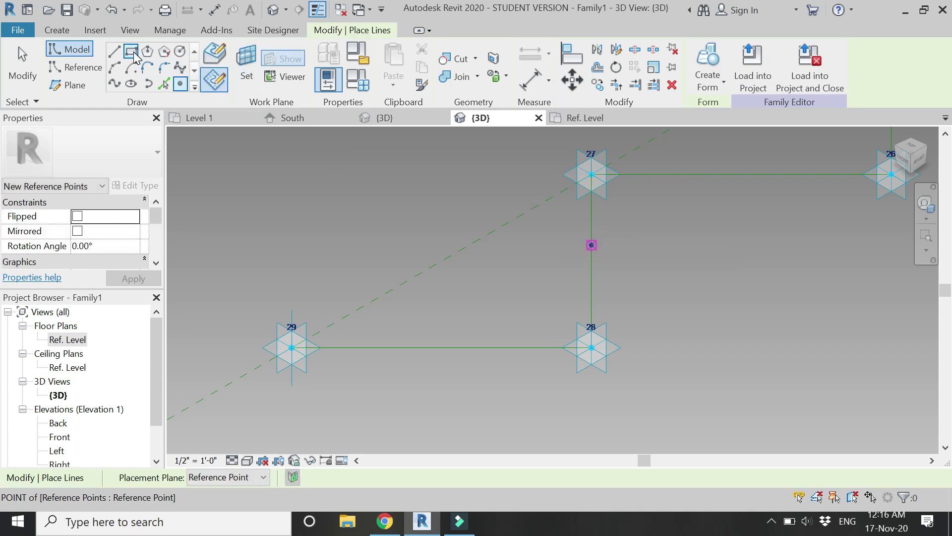
With 3D snapping enabled, start a rectangle model line at the reference point
click(132, 51)
scroll(615, 241, up, 3)
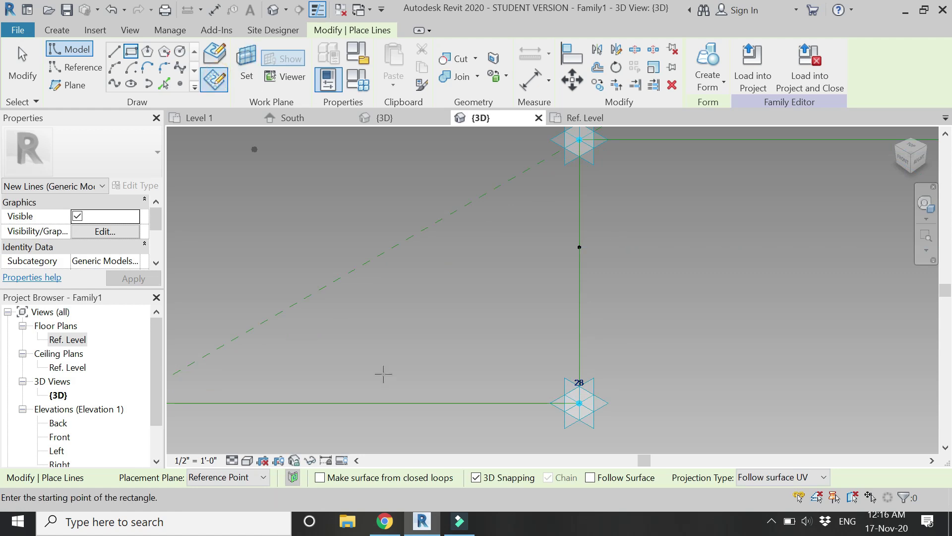
click(479, 473)
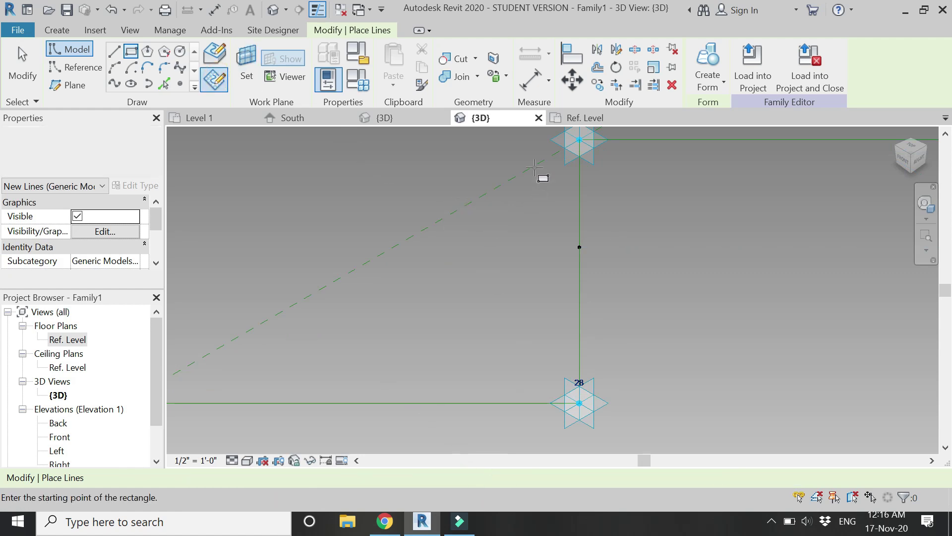
click(578, 242)
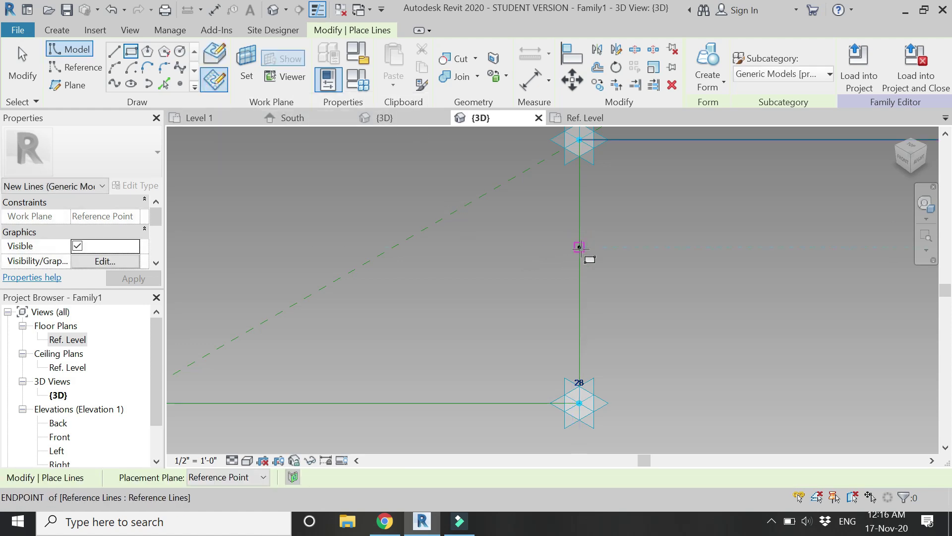
click(579, 246)
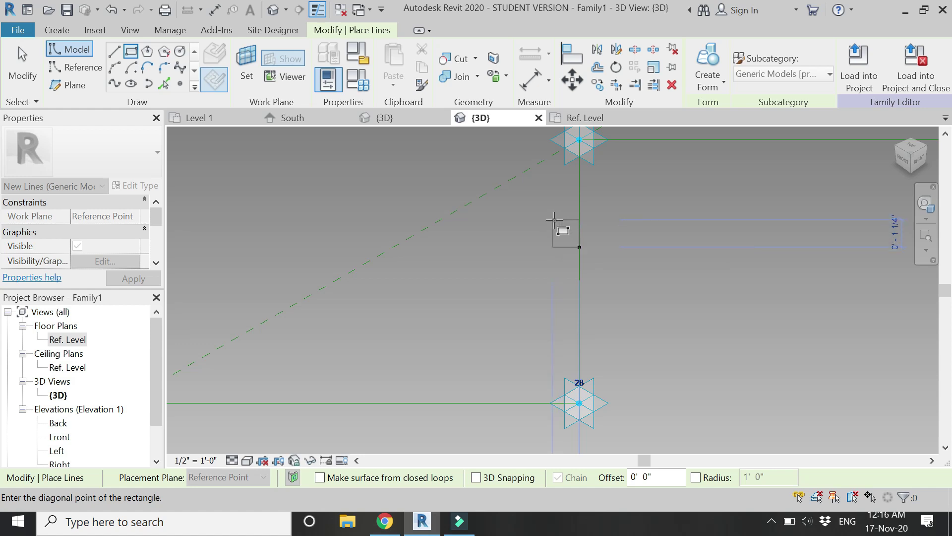
Finish the rectangle and move it so its bottom midpoint sits on the reference point
click(554, 220)
key(Escape)
key(Escape)
scroll(606, 228, up, 2)
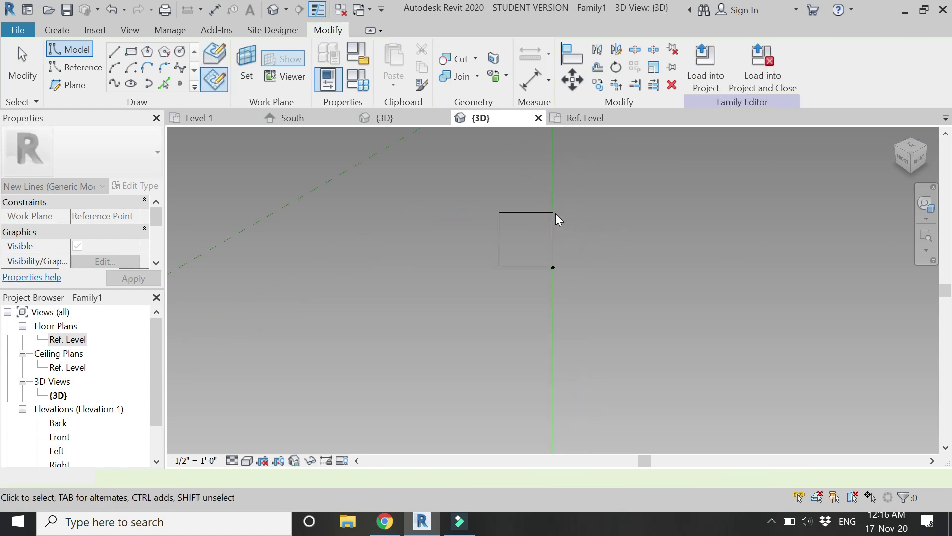
click(539, 212)
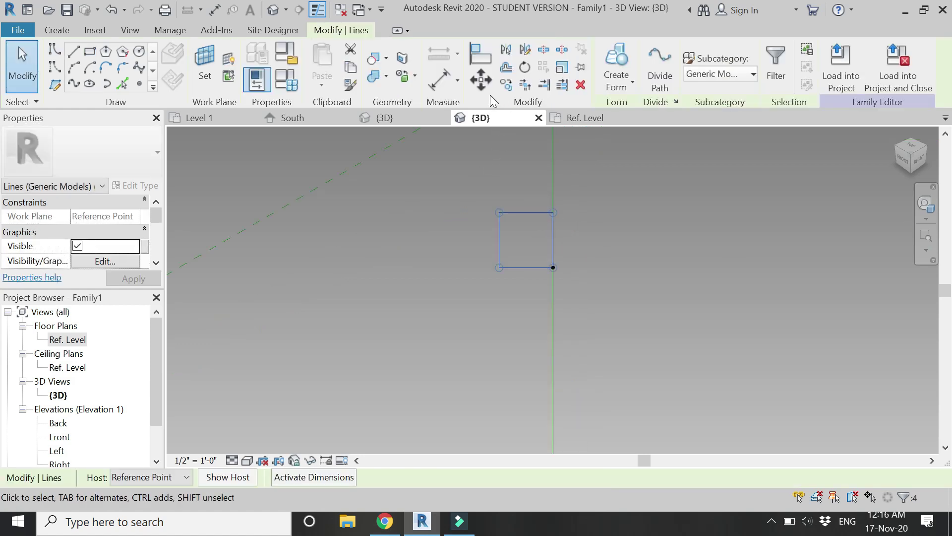
click(525, 268)
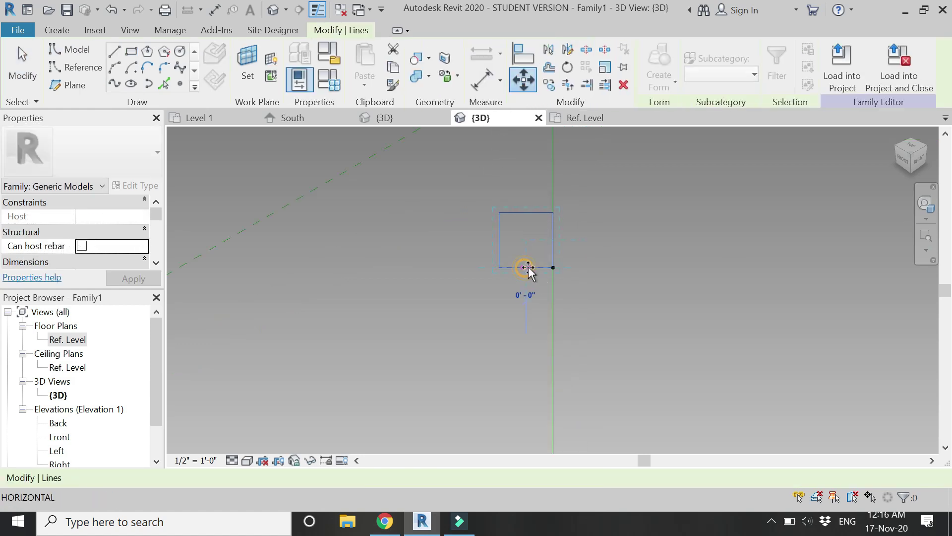
click(553, 268)
key(Escape)
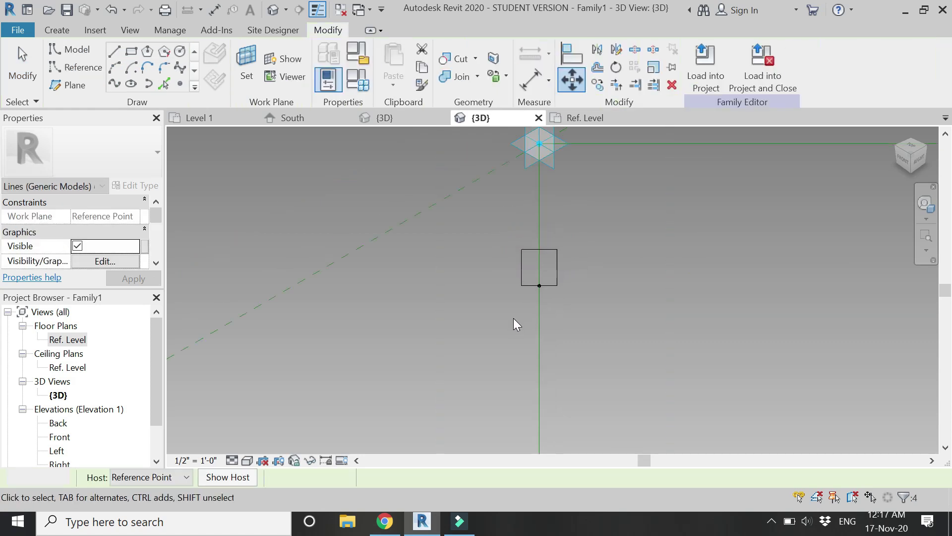
scroll(517, 317, down, 5)
Select the whole zigzag line chain plus the rectangle and create a solid form
key(Tab)
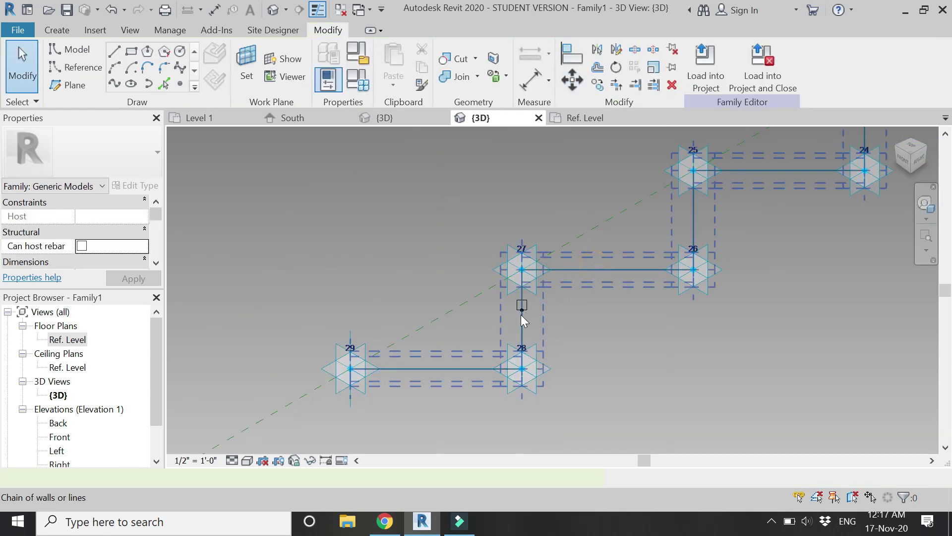
click(520, 313)
scroll(525, 307, up, 4)
scroll(527, 309, up, 4)
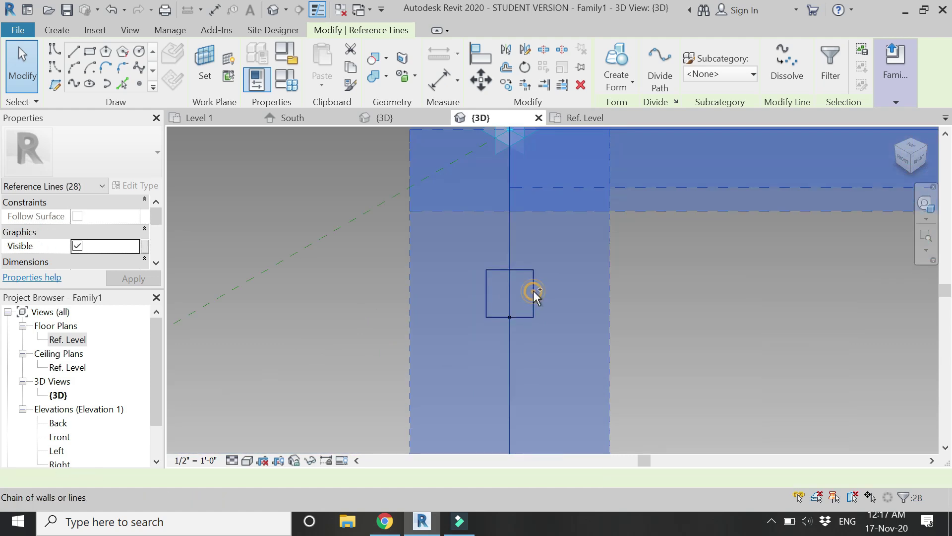
ctrl+click(533, 293)
click(708, 62)
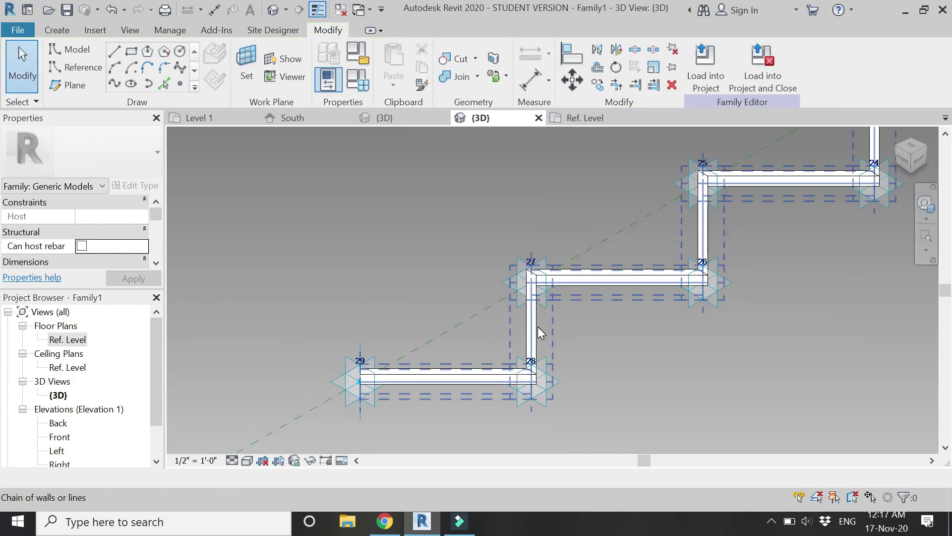
scroll(538, 332, up, 5)
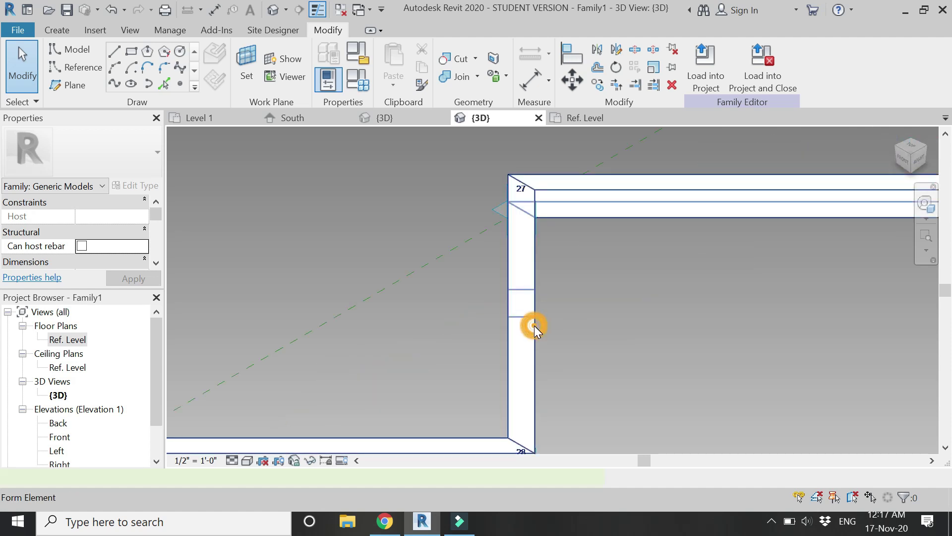
Associate the rib form's Material with a new family parameter called 'material'
click(534, 328)
scroll(454, 307, down, 5)
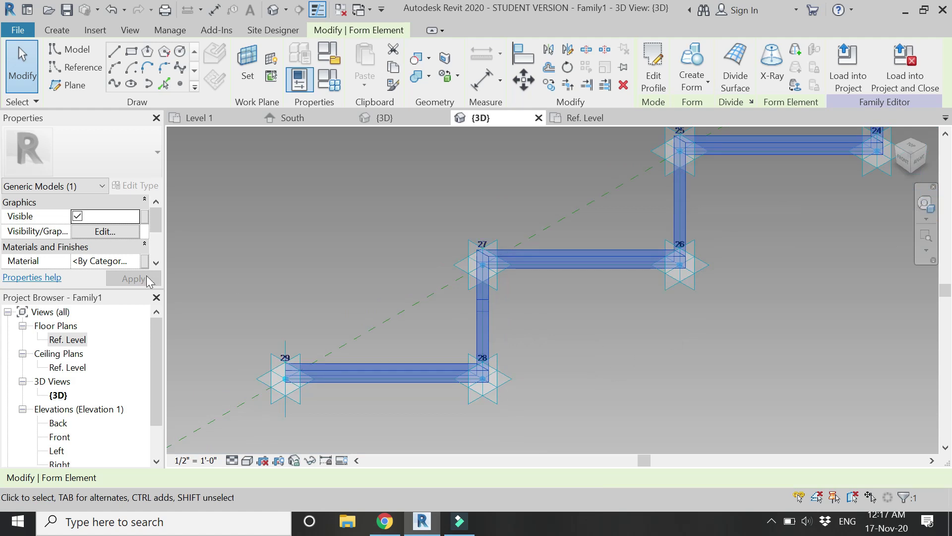
click(145, 260)
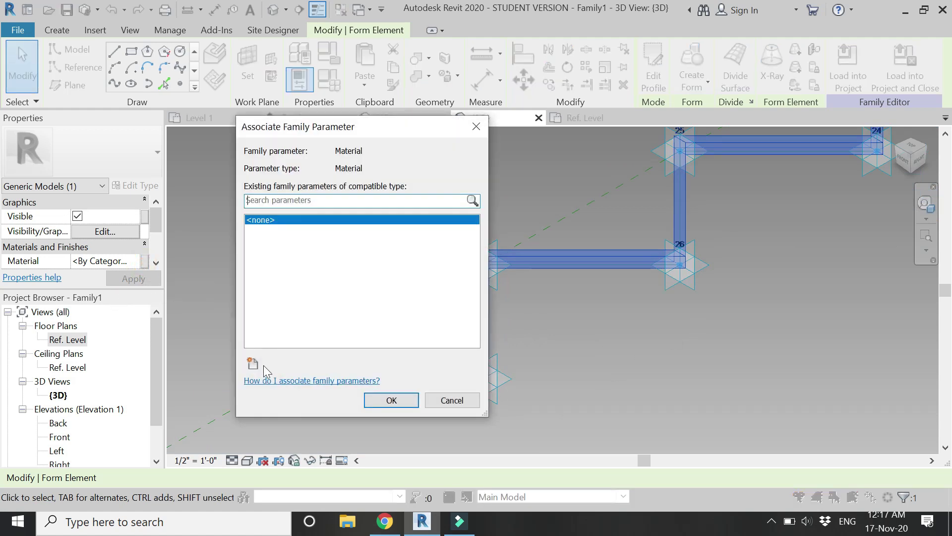
click(255, 364)
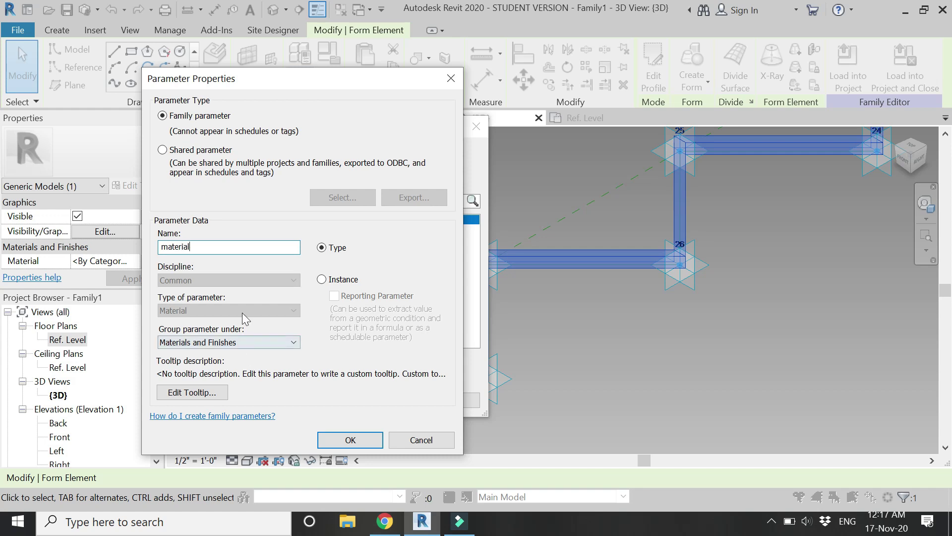
click(346, 440)
click(379, 403)
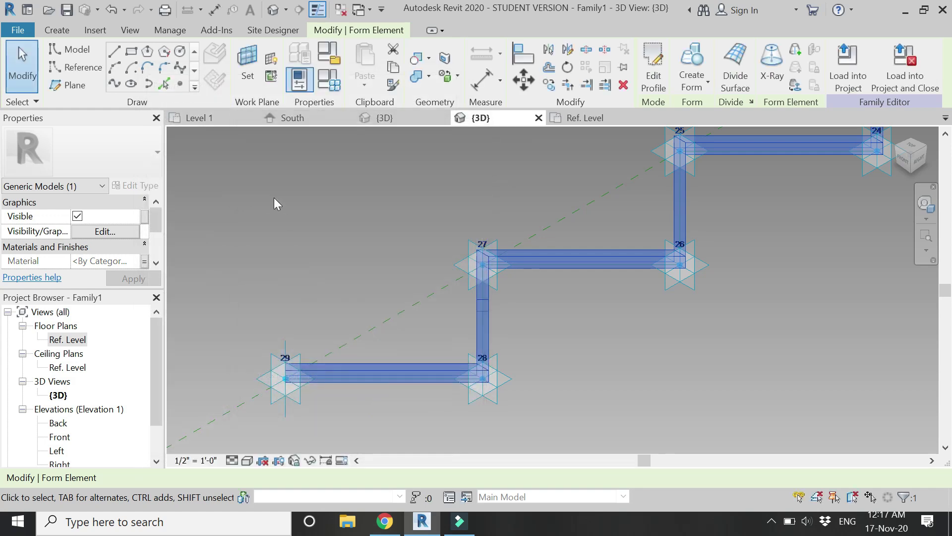
click(335, 245)
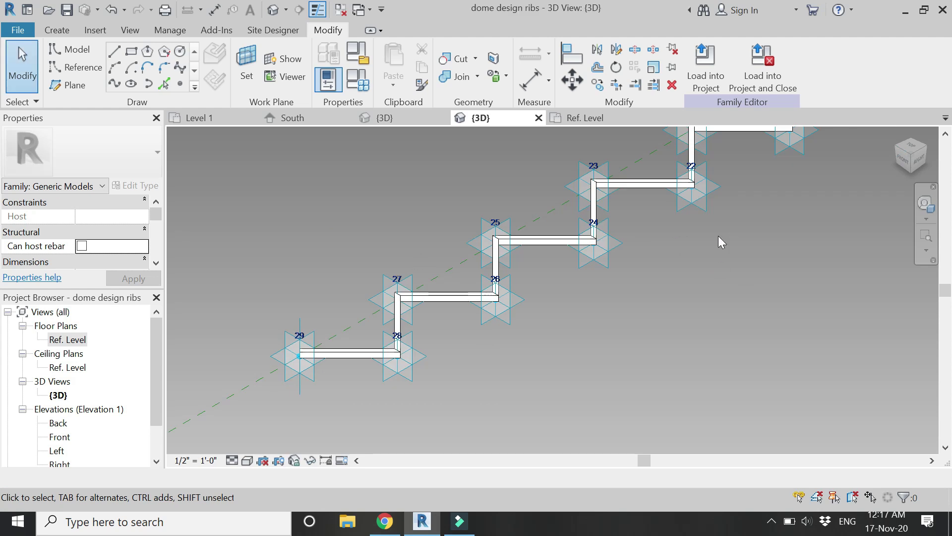
Load the dome design ribs family into the dome project and work in the 3D view
click(763, 80)
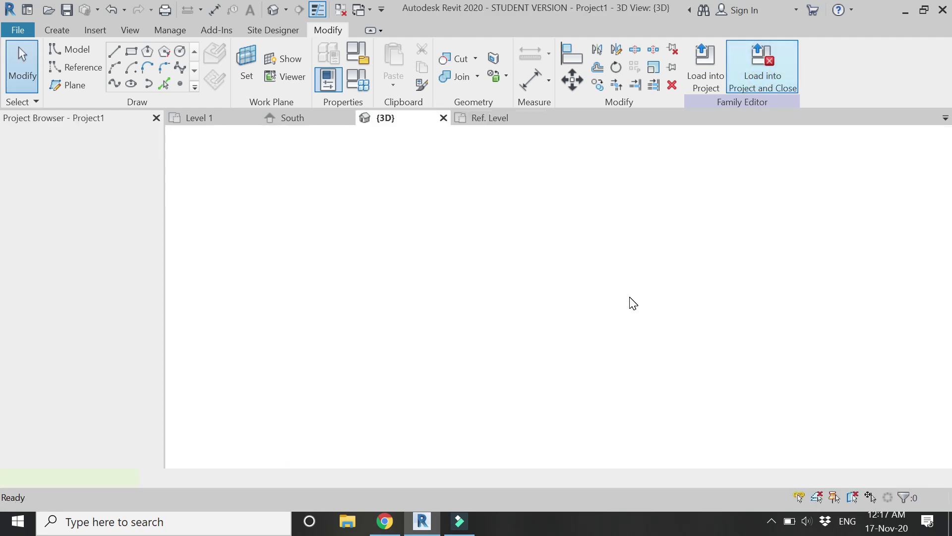
click(385, 118)
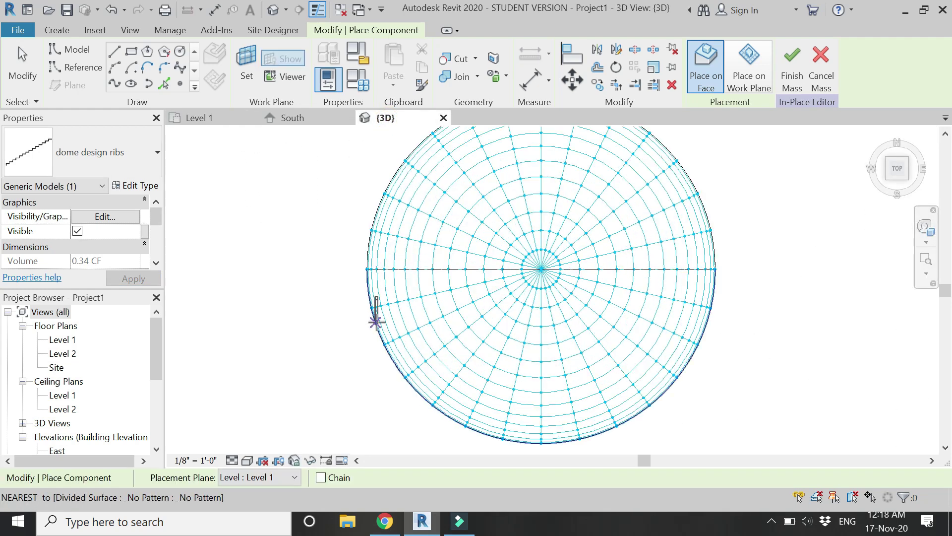
scroll(370, 304, up, 5)
scroll(360, 250, up, 4)
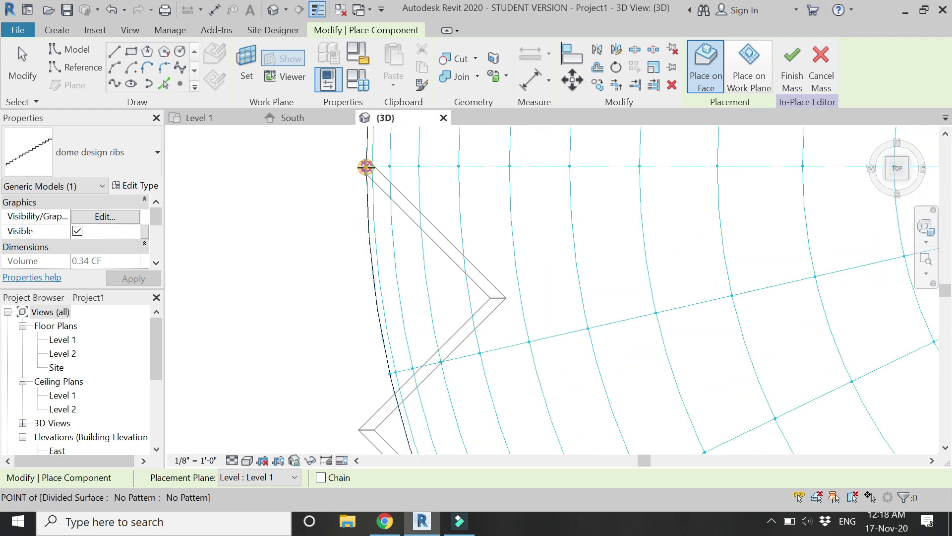
Snap the first five rib points onto divided-surface grid nodes along the dome's outer edge
click(366, 167)
scroll(395, 372, up, 1)
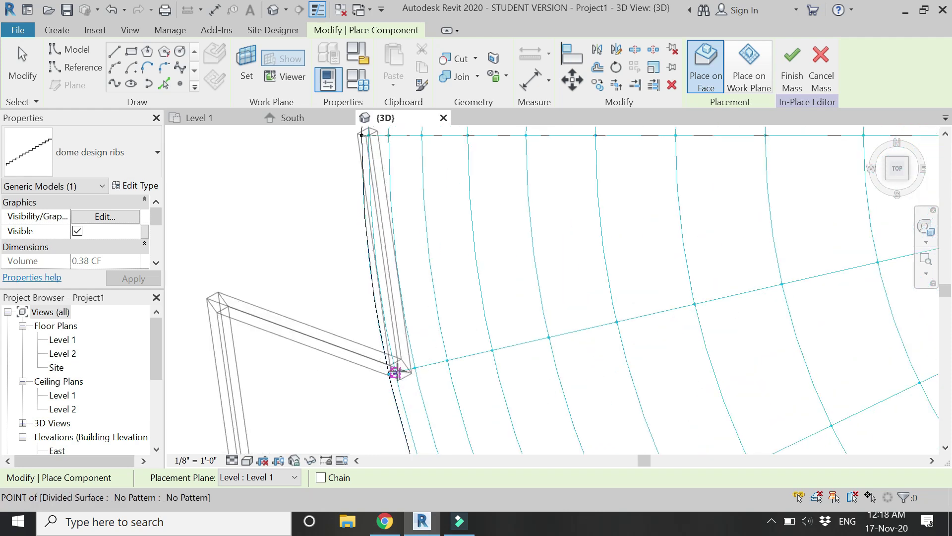
scroll(395, 372, up, 2)
scroll(362, 204, down, 5)
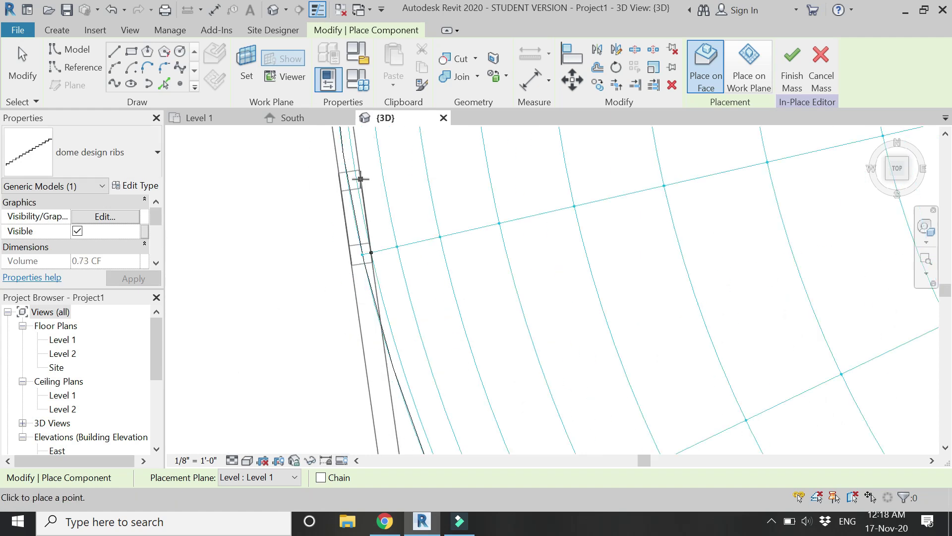
scroll(400, 314, up, 2)
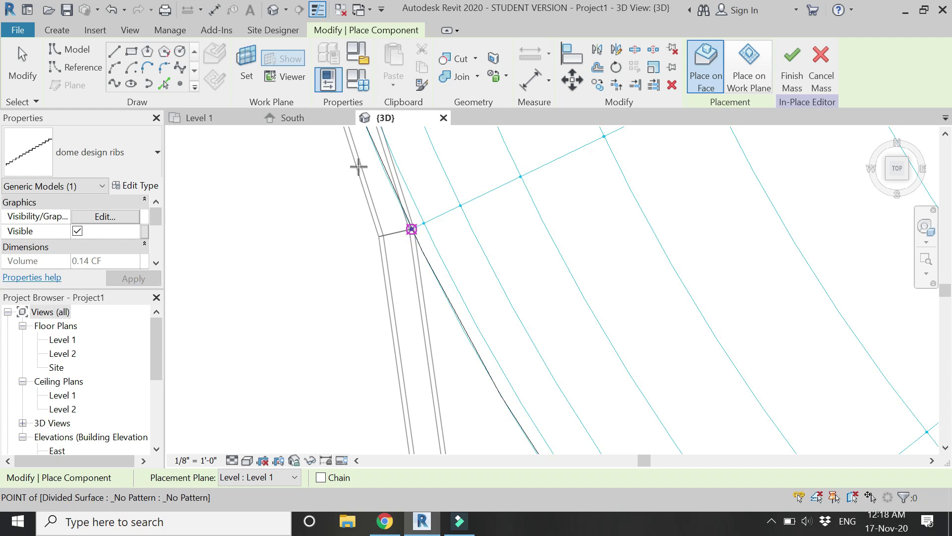
scroll(364, 174, down, 3)
scroll(444, 295, up, 3)
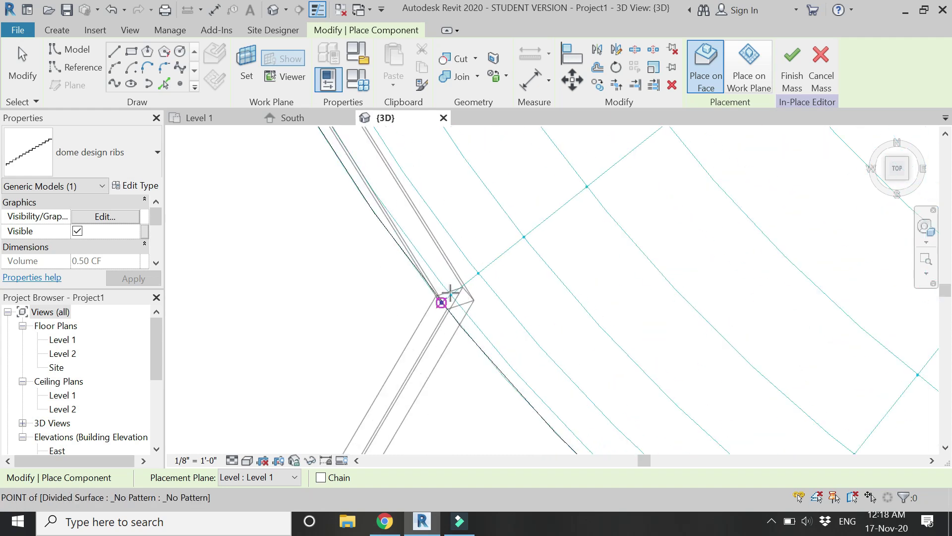
scroll(340, 200, down, 3)
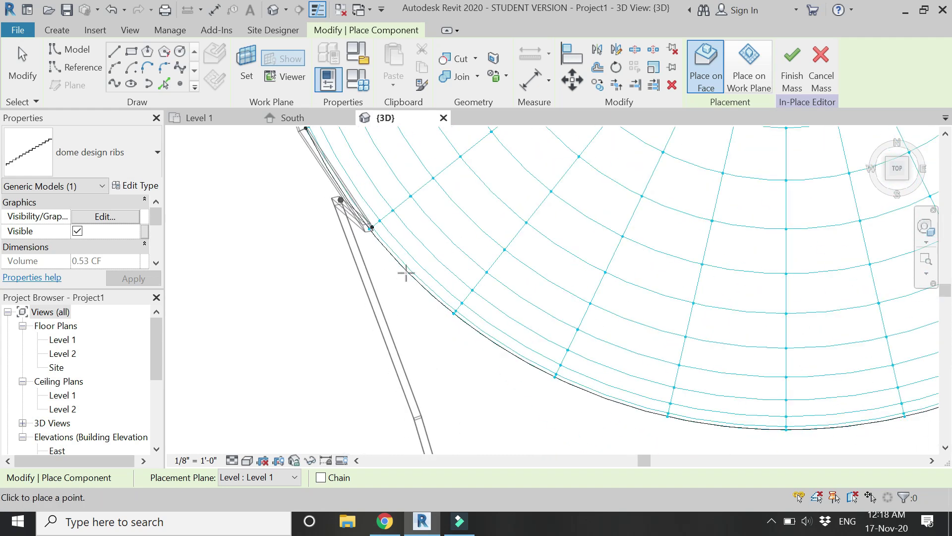
scroll(475, 328, up, 5)
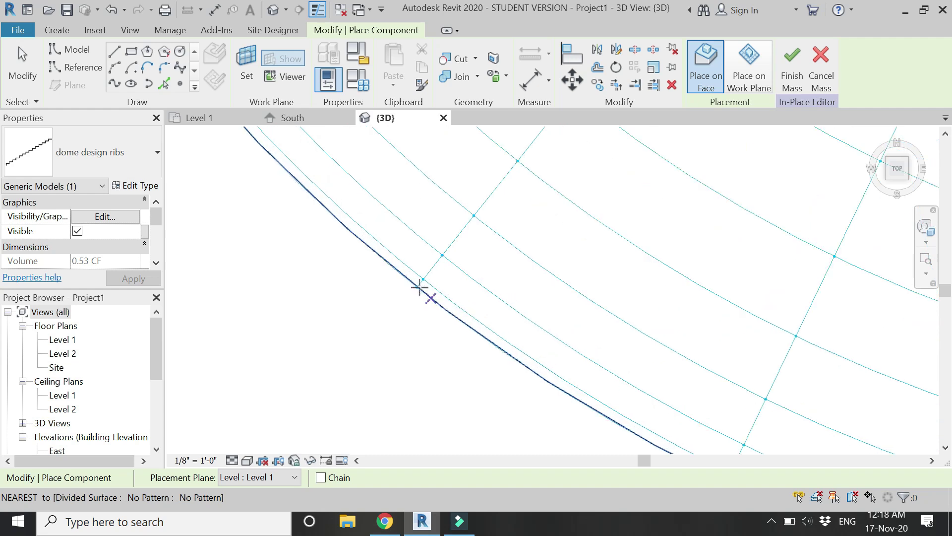
click(418, 286)
scroll(334, 202, down, 3)
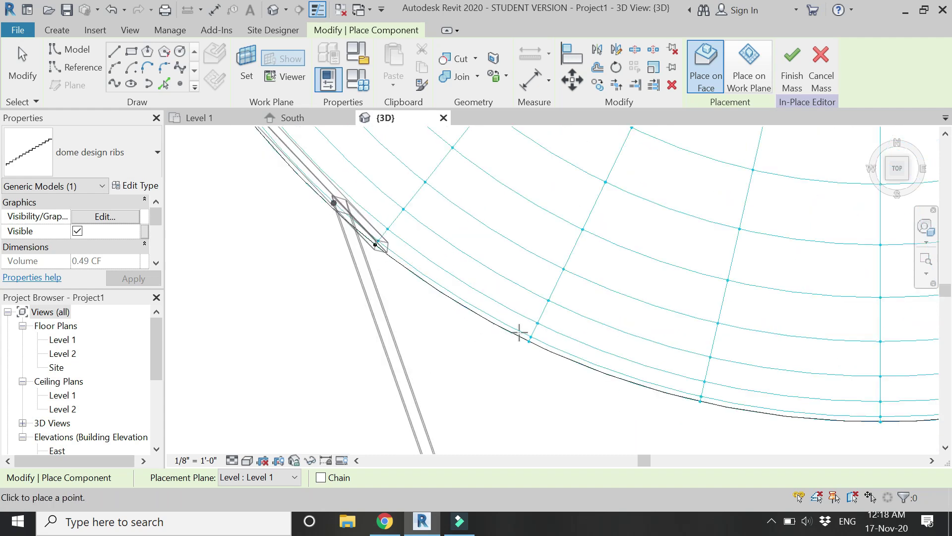
scroll(521, 332, up, 4)
click(563, 342)
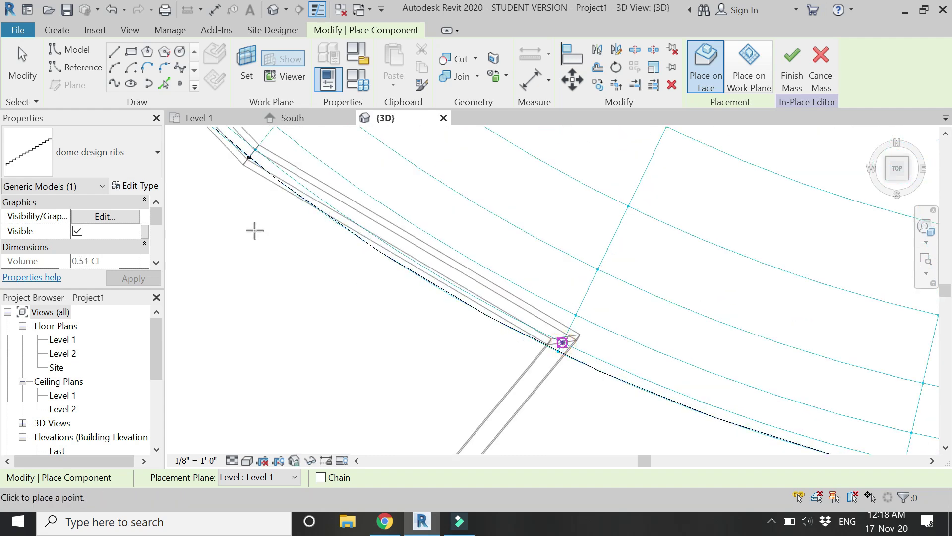
scroll(255, 230, down, 3)
scroll(573, 358, up, 4)
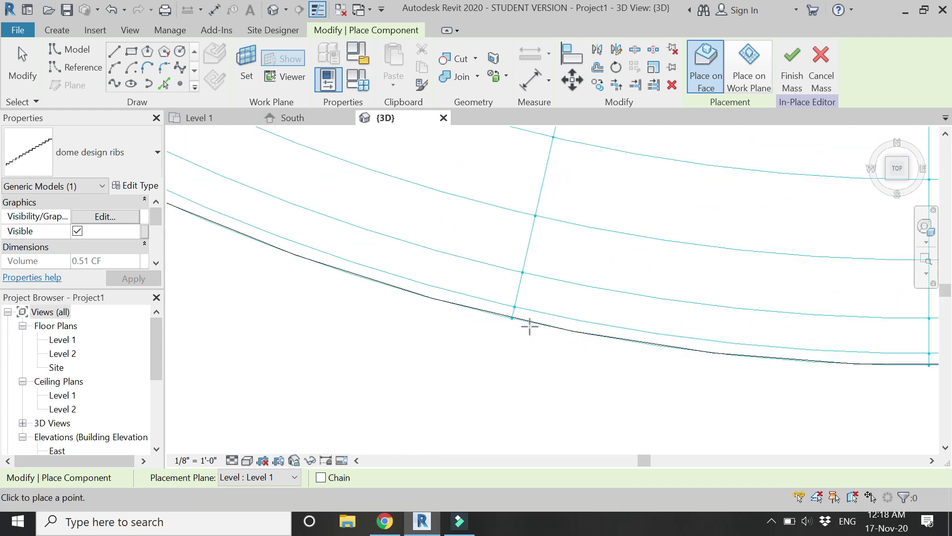
click(512, 317)
scroll(509, 314, down, 4)
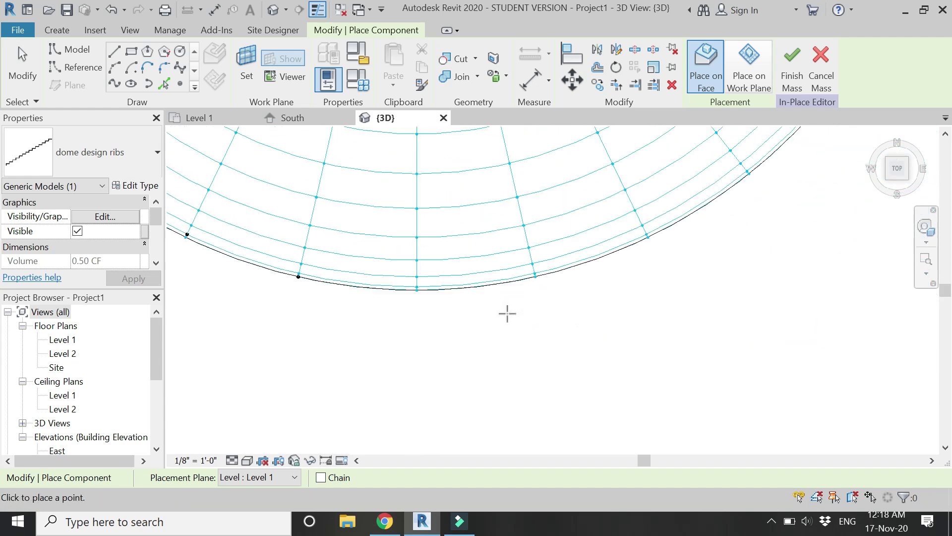
scroll(412, 287, up, 3)
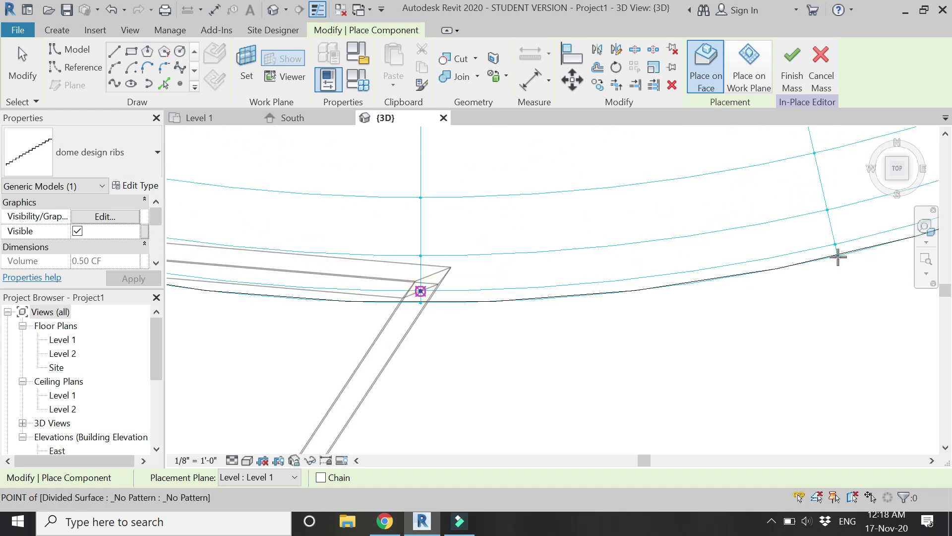
click(374, 306)
Shift further along the dome edge and snap the next rib point to an edge grid node
scroll(375, 309, down, 3)
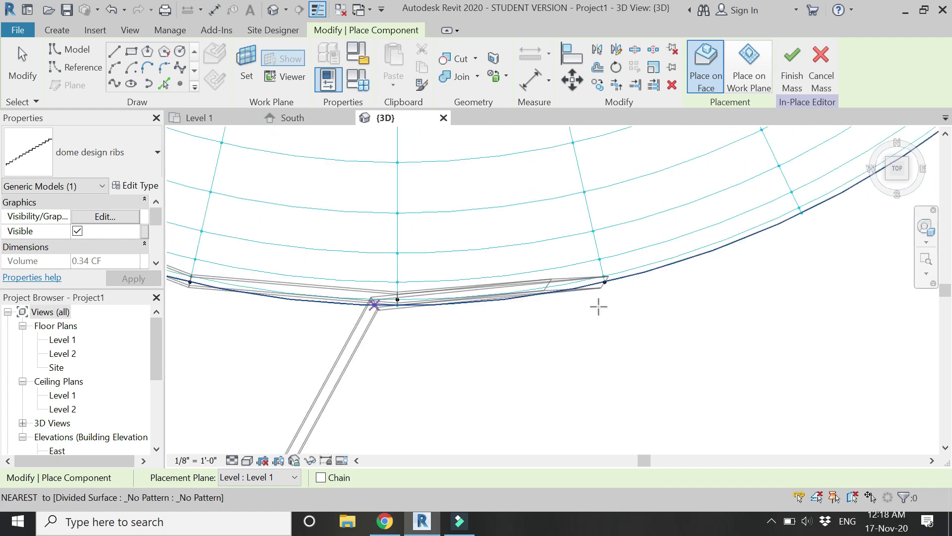
middle_drag(825, 190, 686, 207)
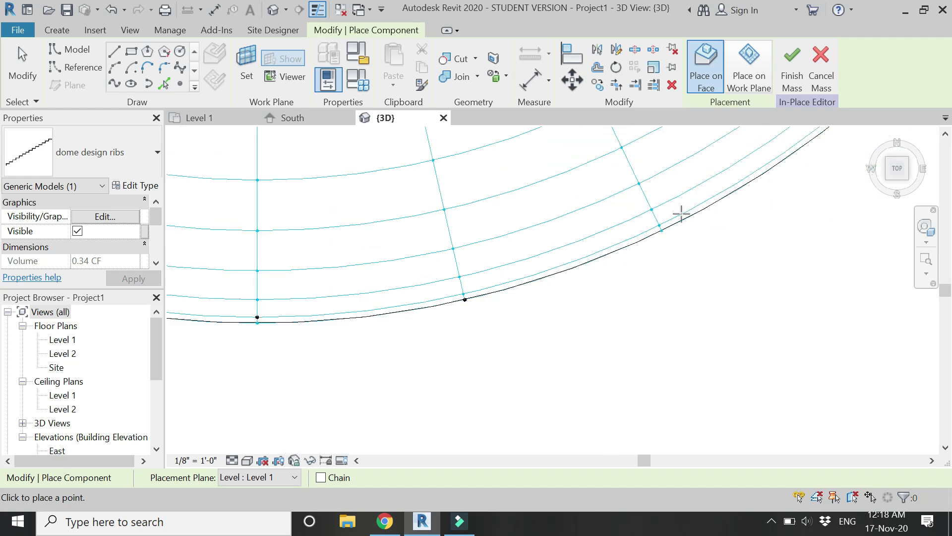
scroll(680, 213, up, 2)
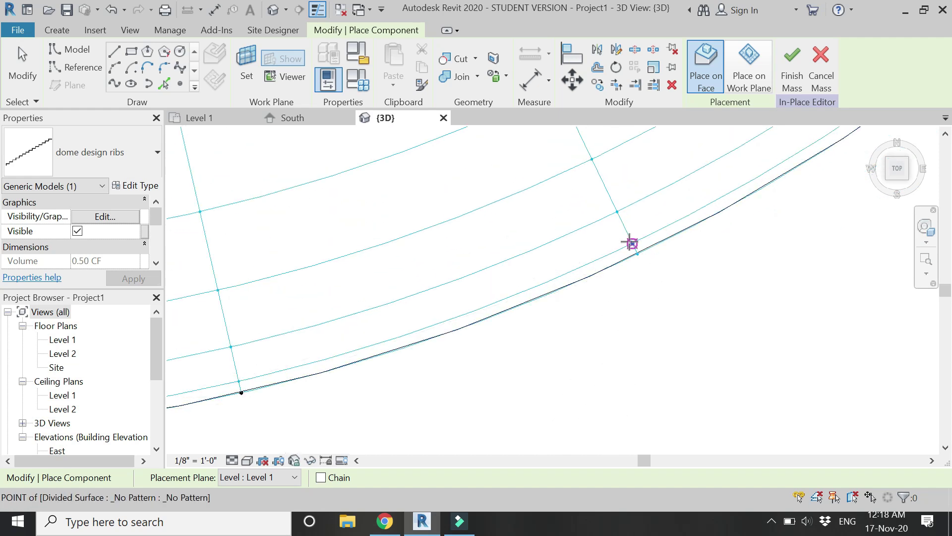
scroll(438, 328, down, 3)
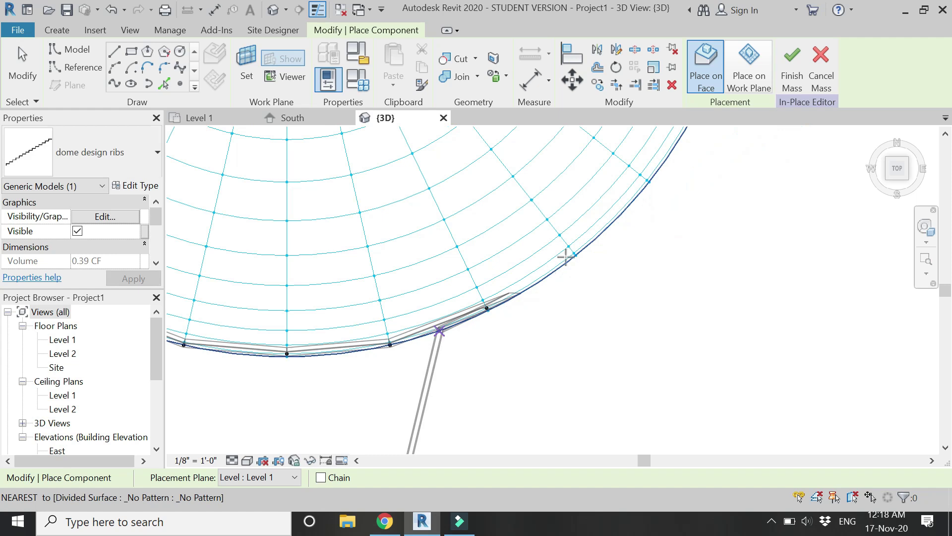
scroll(565, 255, up, 5)
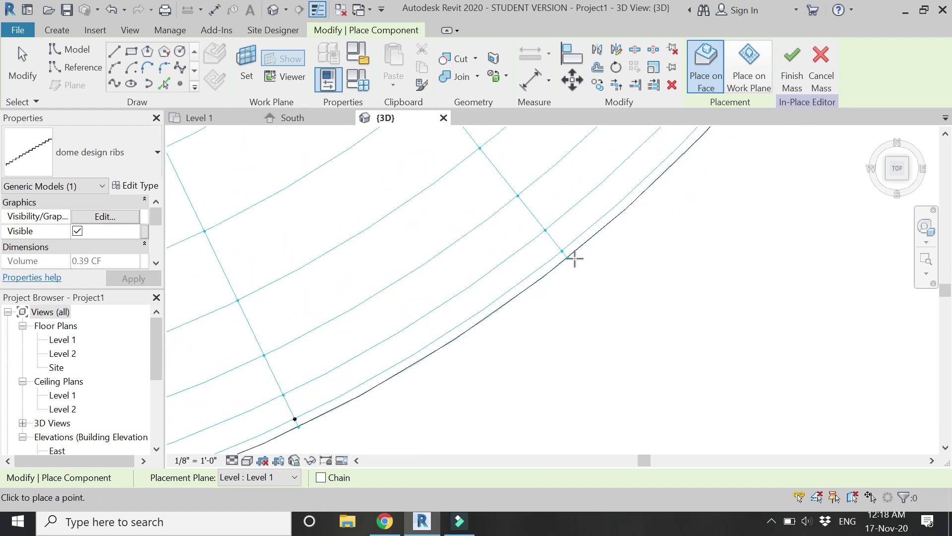
scroll(405, 383, down, 3)
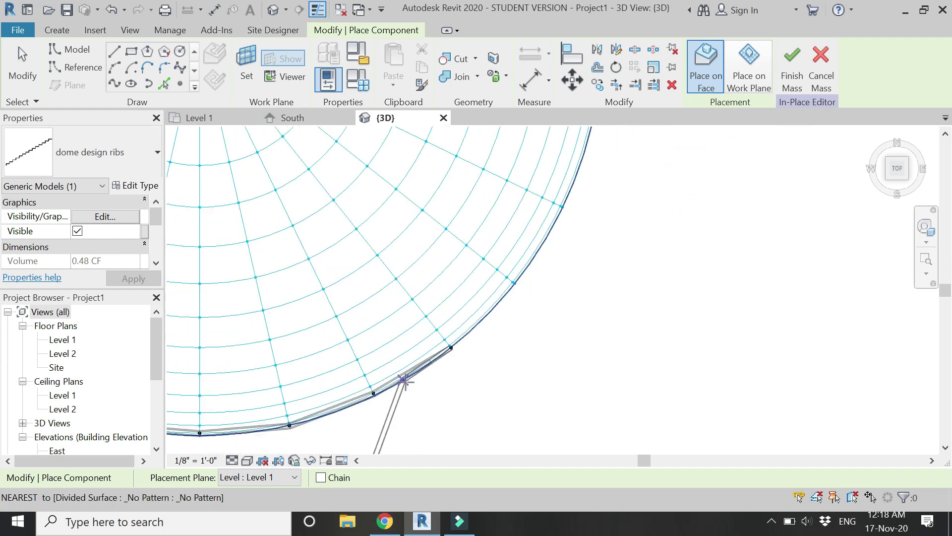
scroll(516, 291, up, 4)
scroll(476, 307, up, 2)
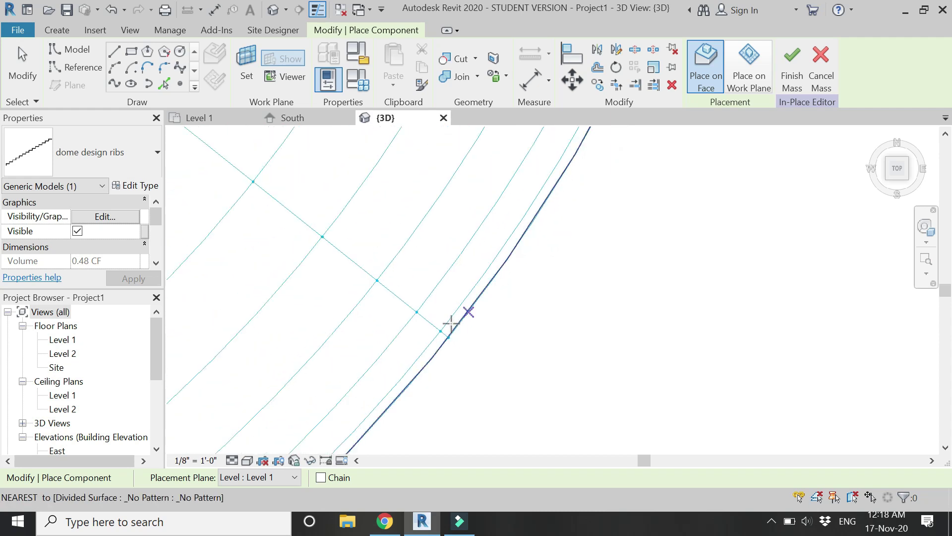
click(440, 340)
scroll(442, 366, down, 3)
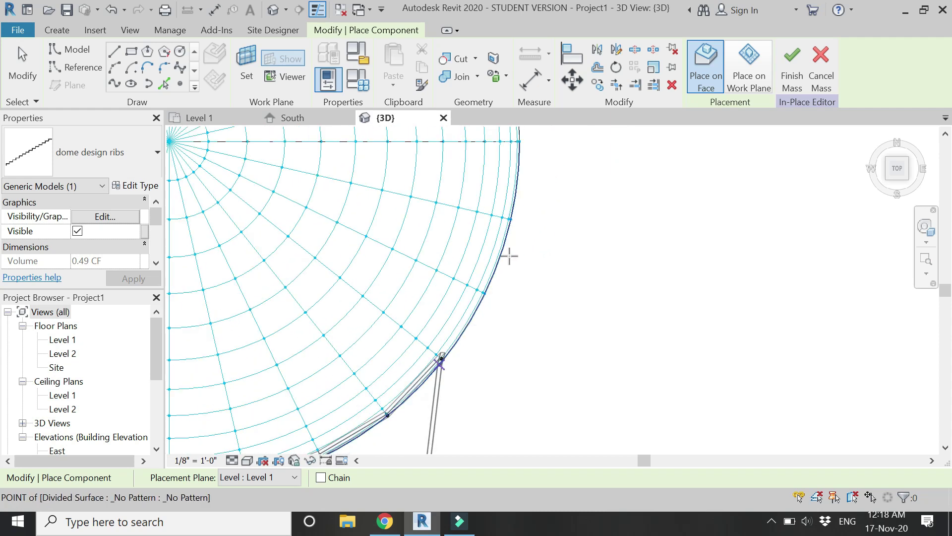
scroll(488, 296, up, 5)
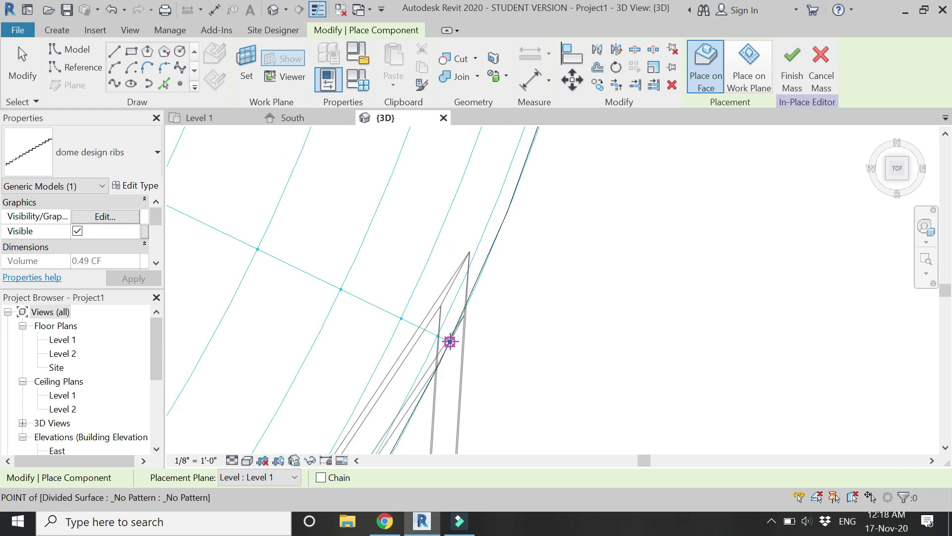
scroll(483, 376, down, 4)
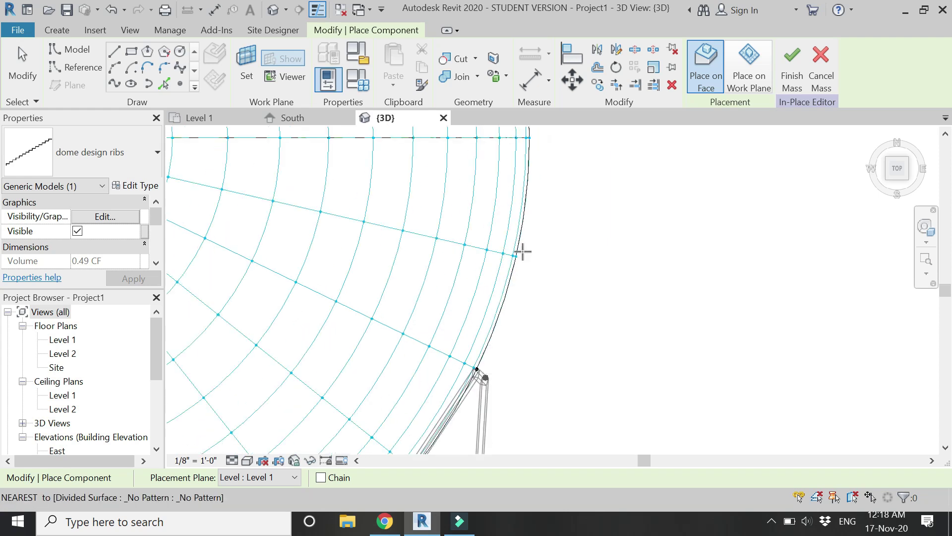
scroll(522, 253, up, 5)
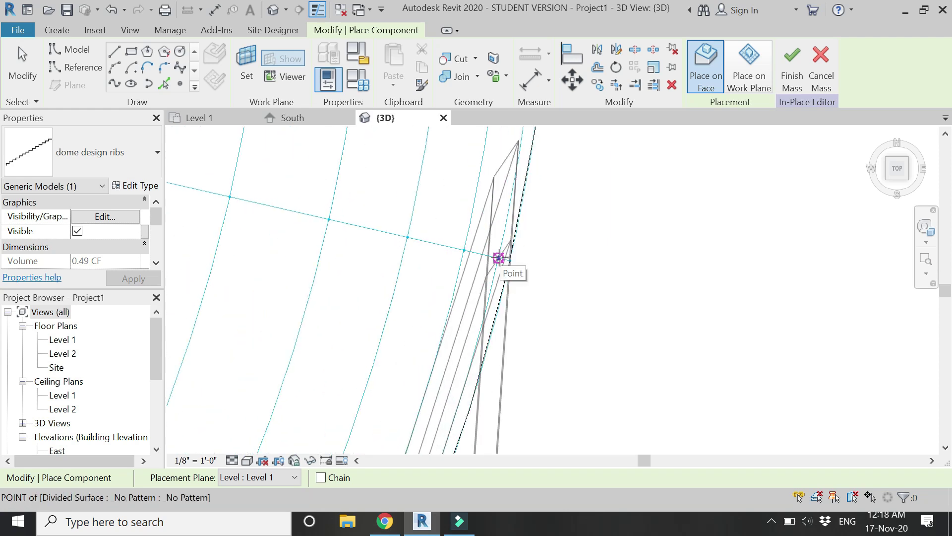
scroll(516, 364, down, 5)
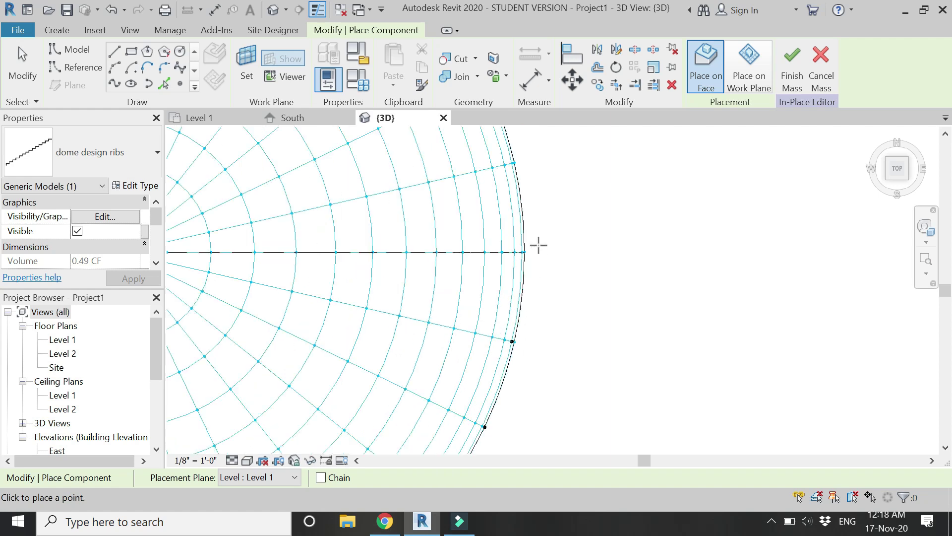
scroll(534, 238, up, 4)
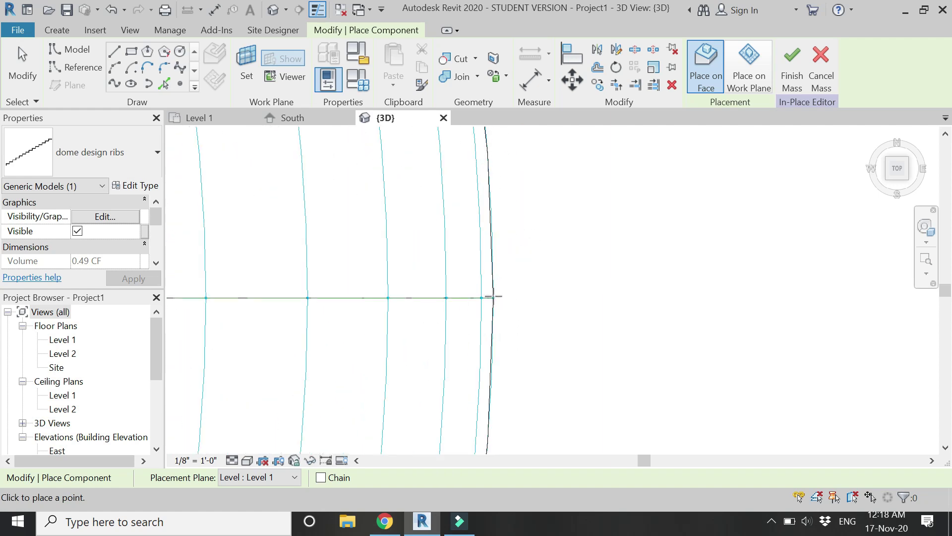
scroll(524, 364, down, 3)
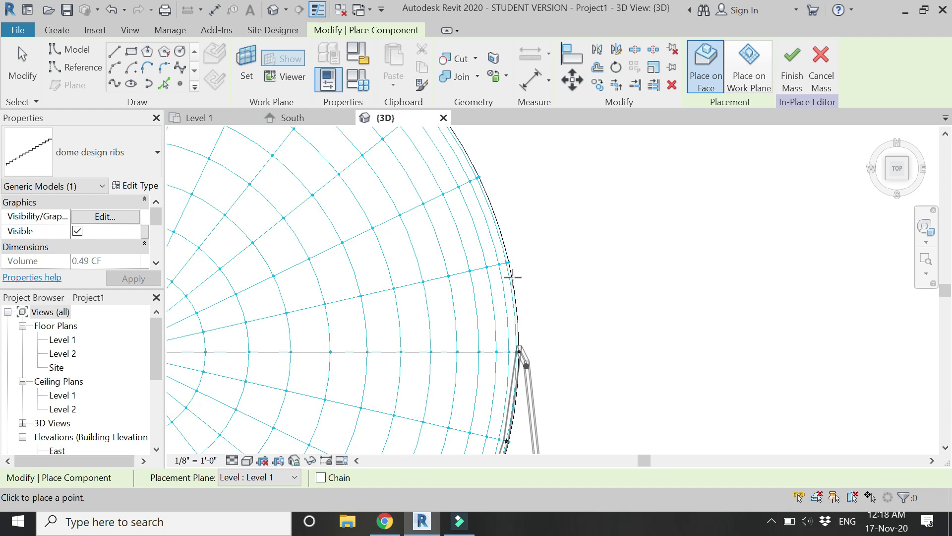
scroll(512, 277, up, 5)
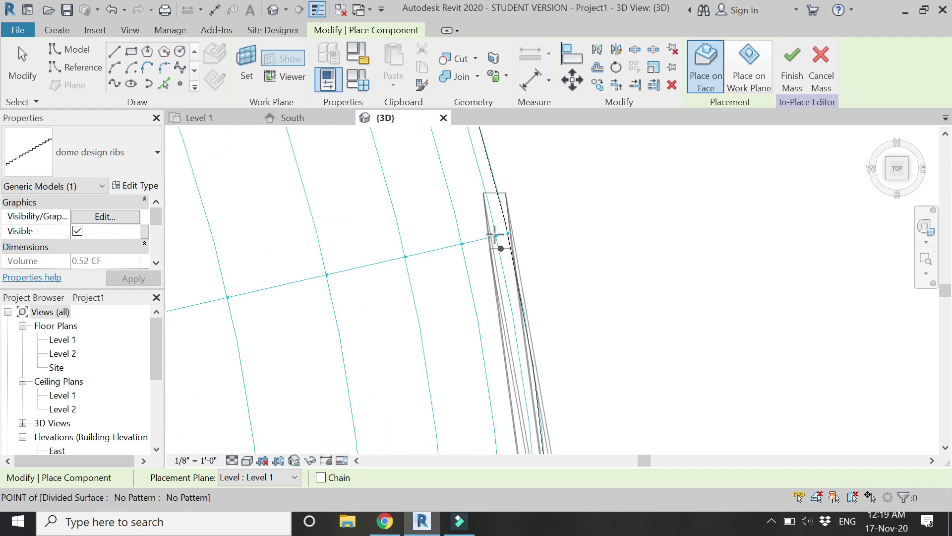
scroll(542, 361, down, 3)
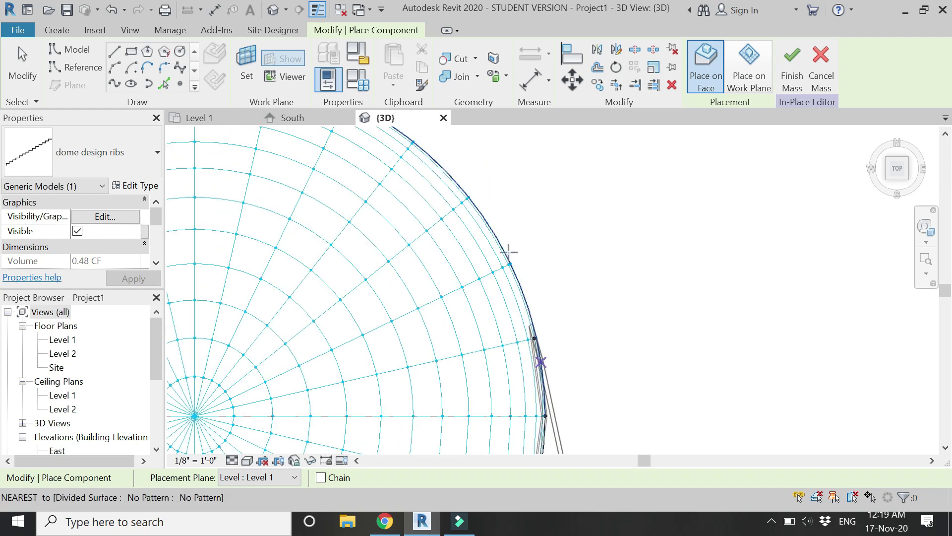
scroll(509, 258, up, 5)
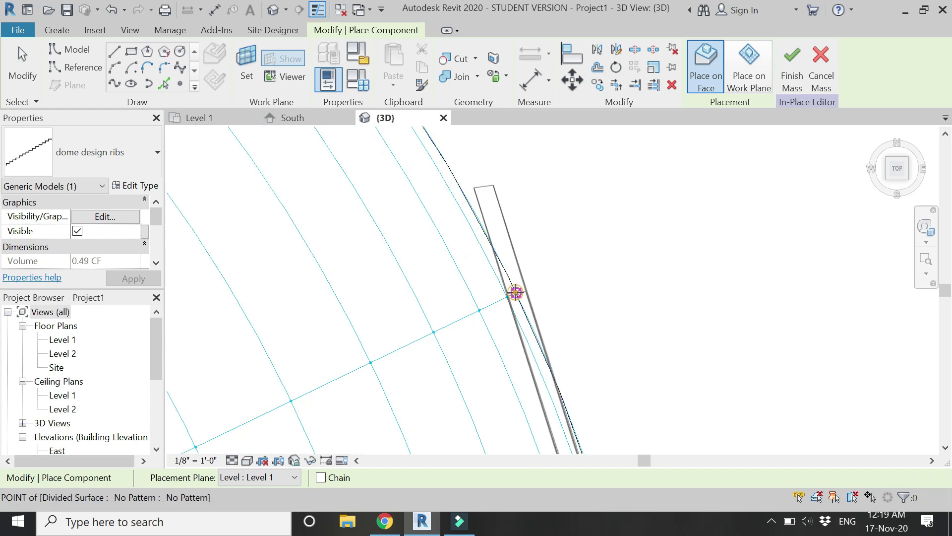
scroll(587, 381, down, 4)
scroll(527, 298, up, 3)
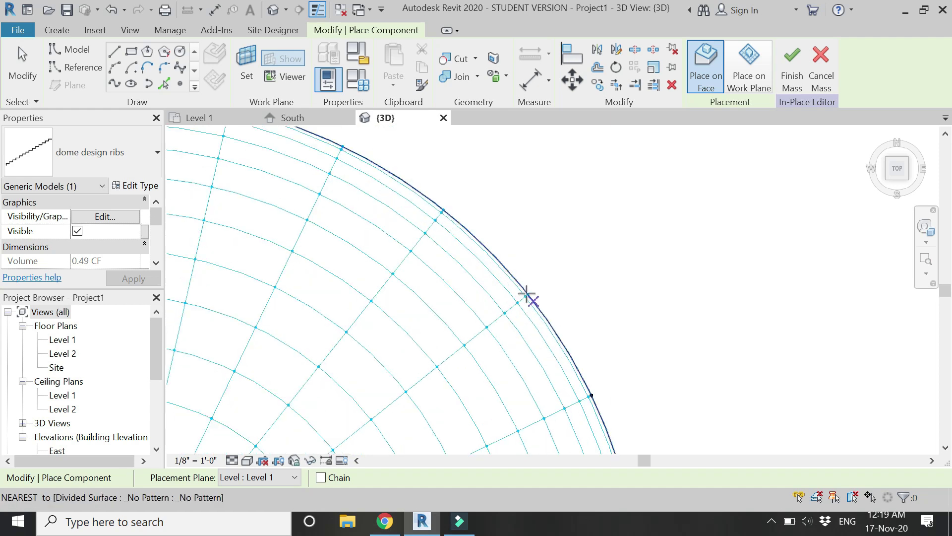
scroll(524, 298, up, 2)
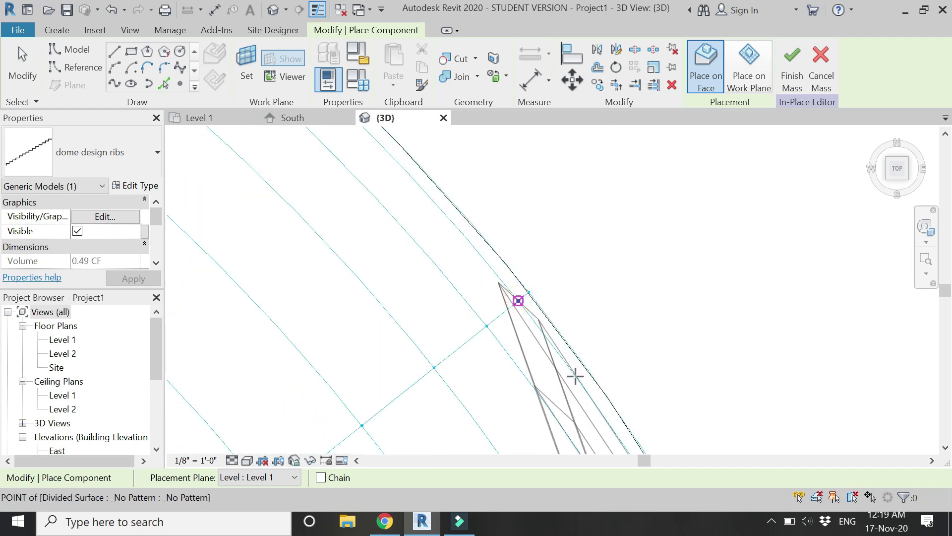
scroll(574, 376, down, 4)
scroll(502, 297, up, 4)
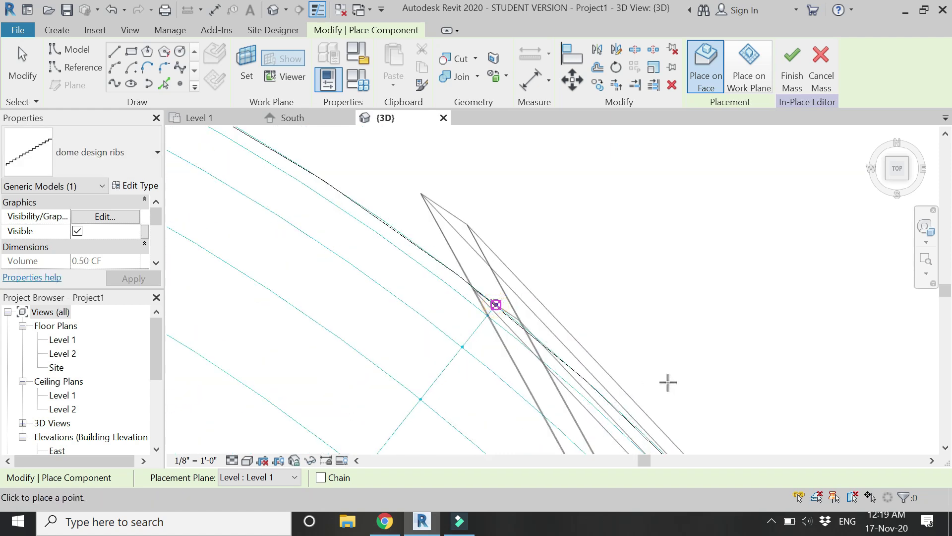
Continue the rib with four more points on the dome's edge grid nodes
scroll(668, 382, down, 5)
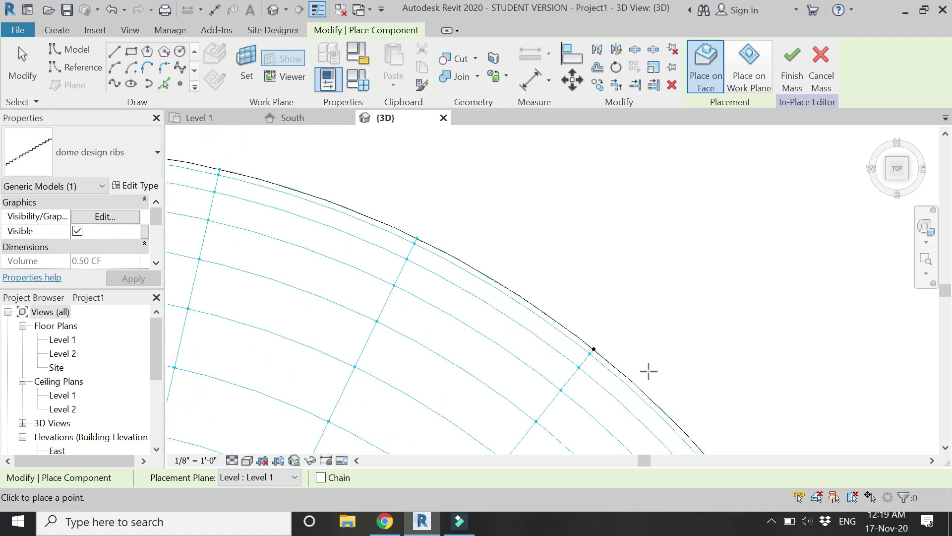
scroll(584, 331, up, 3)
click(589, 343)
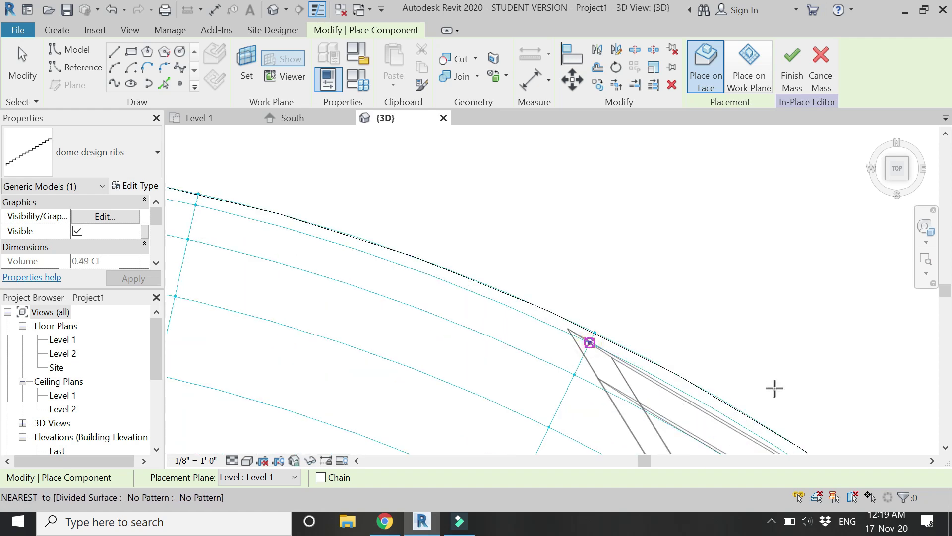
scroll(774, 388, down, 5)
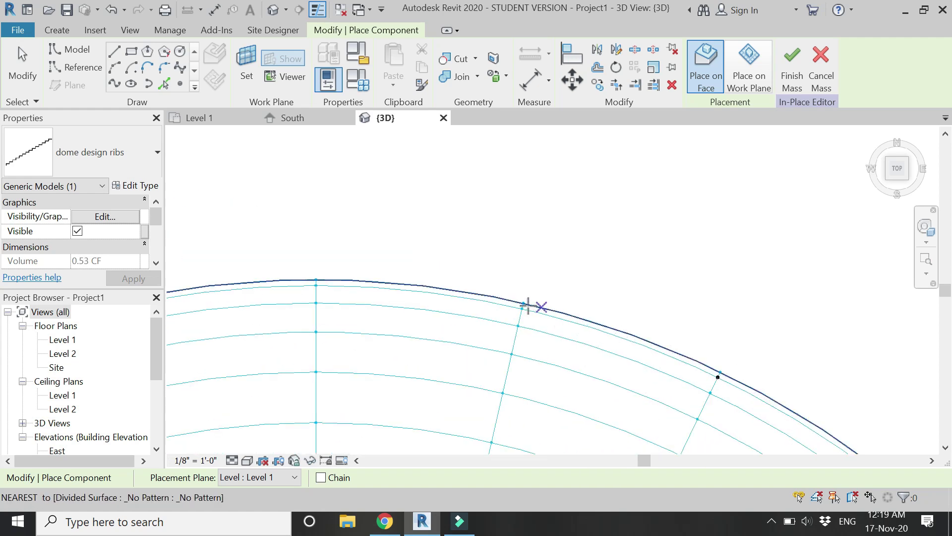
scroll(529, 305, up, 3)
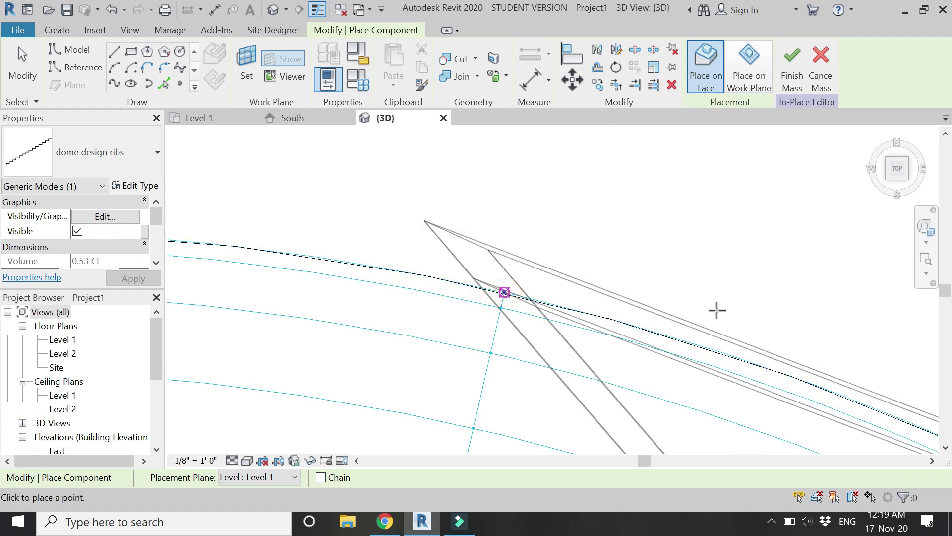
scroll(717, 311, down, 2)
scroll(504, 283, down, 3)
scroll(533, 303, up, 3)
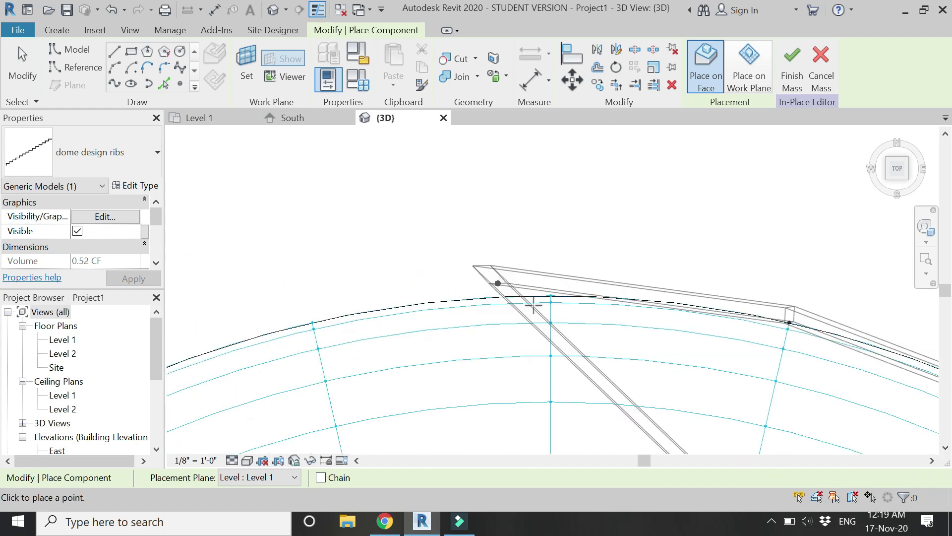
scroll(534, 304, up, 2)
click(576, 309)
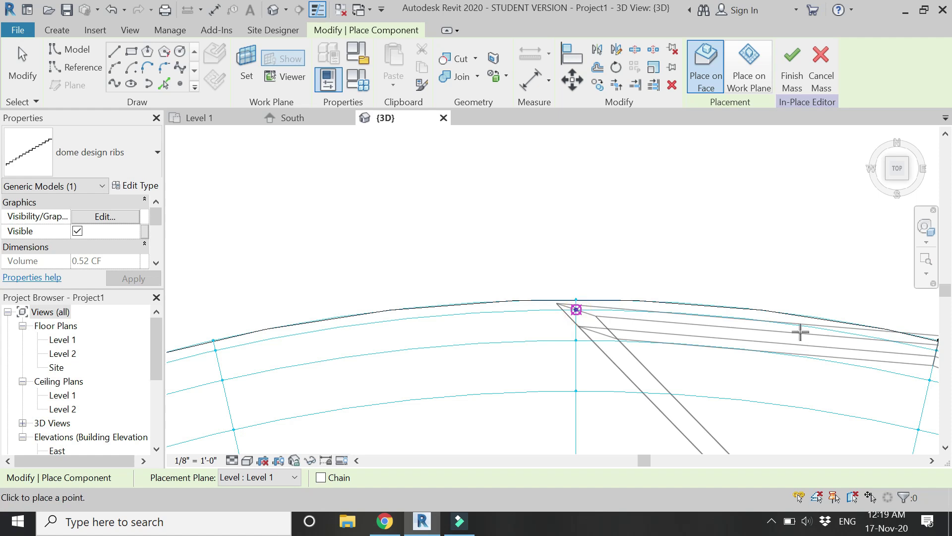
scroll(516, 334, down, 2)
scroll(587, 336, up, 3)
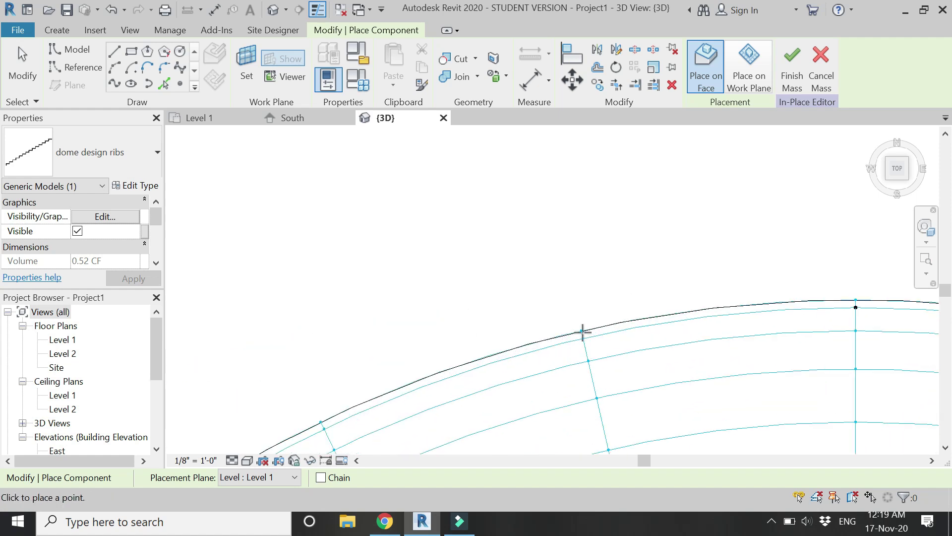
scroll(582, 331, up, 2)
scroll(669, 234, down, 3)
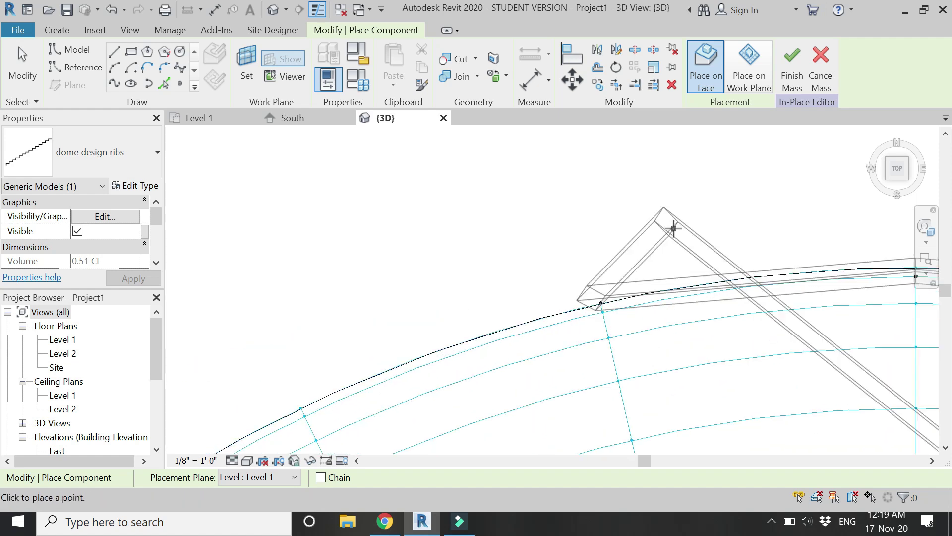
scroll(536, 299, up, 3)
scroll(539, 299, up, 2)
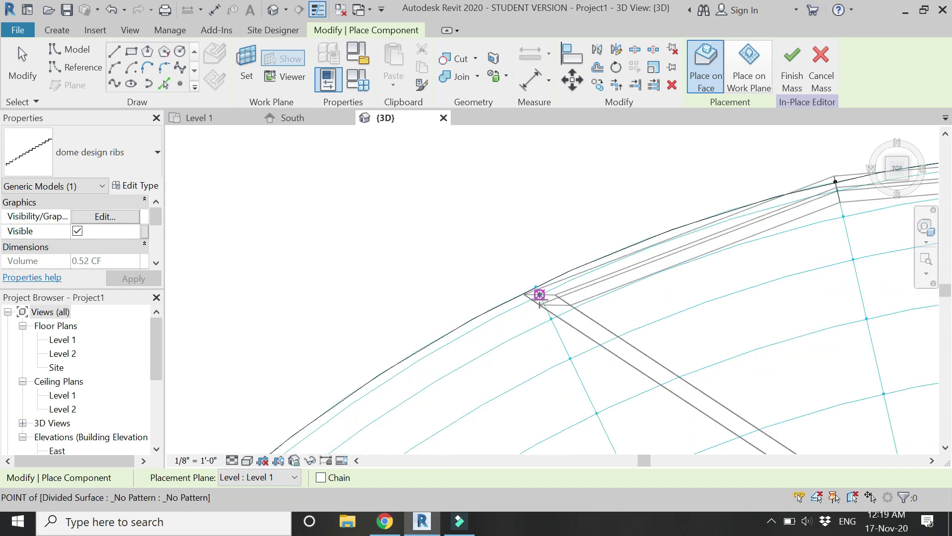
click(540, 294)
click(715, 214)
Place the last rib point to close the zigzag band and finish placement
scroll(715, 215, down, 3)
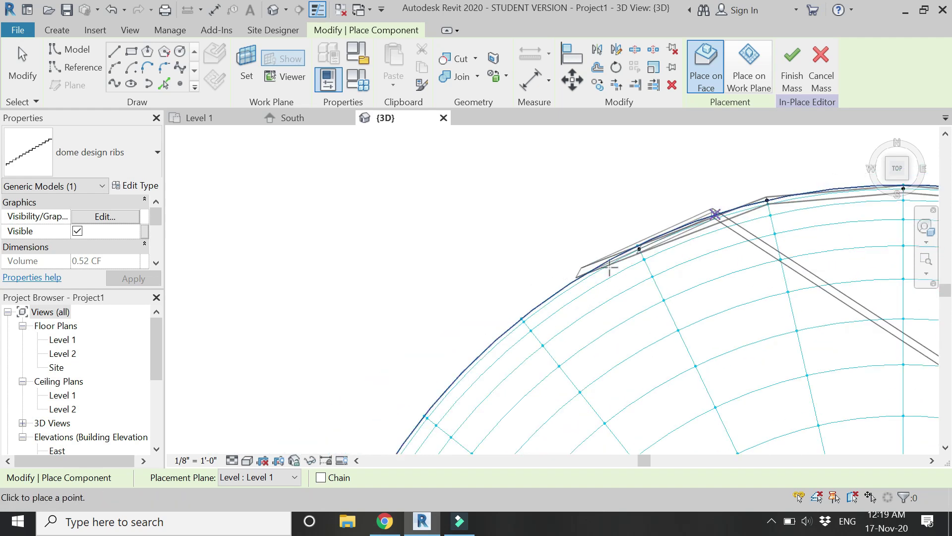
scroll(526, 315, up, 2)
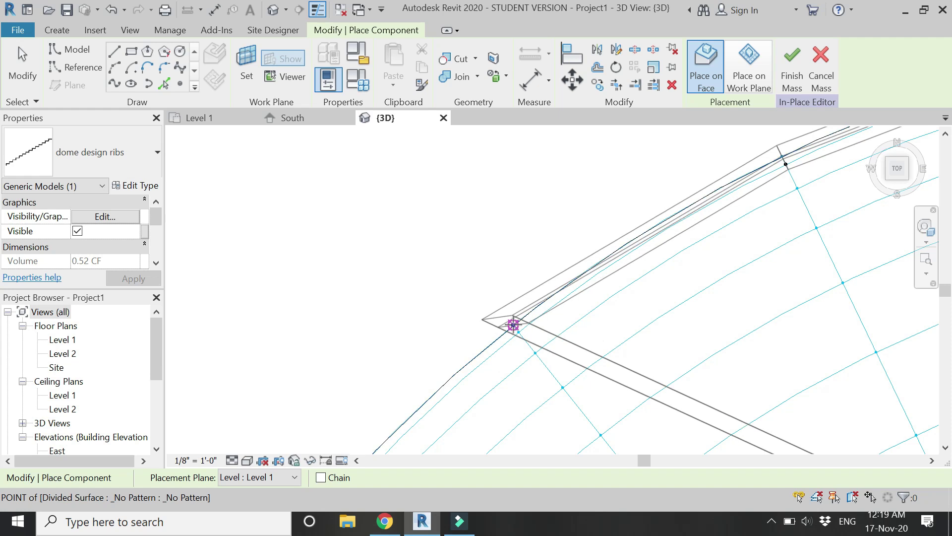
scroll(513, 324, down, 4)
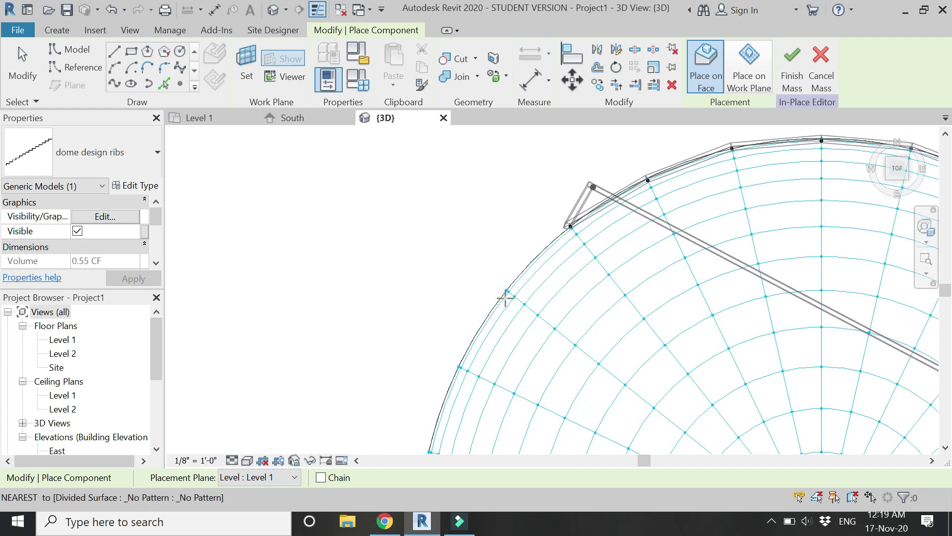
scroll(509, 290, up, 4)
scroll(509, 290, up, 2)
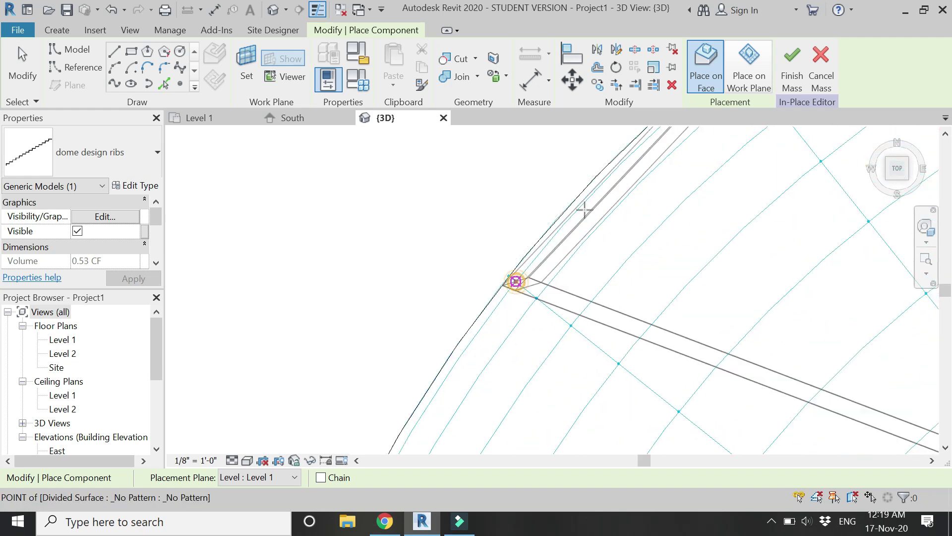
scroll(594, 196, down, 2)
scroll(523, 290, up, 4)
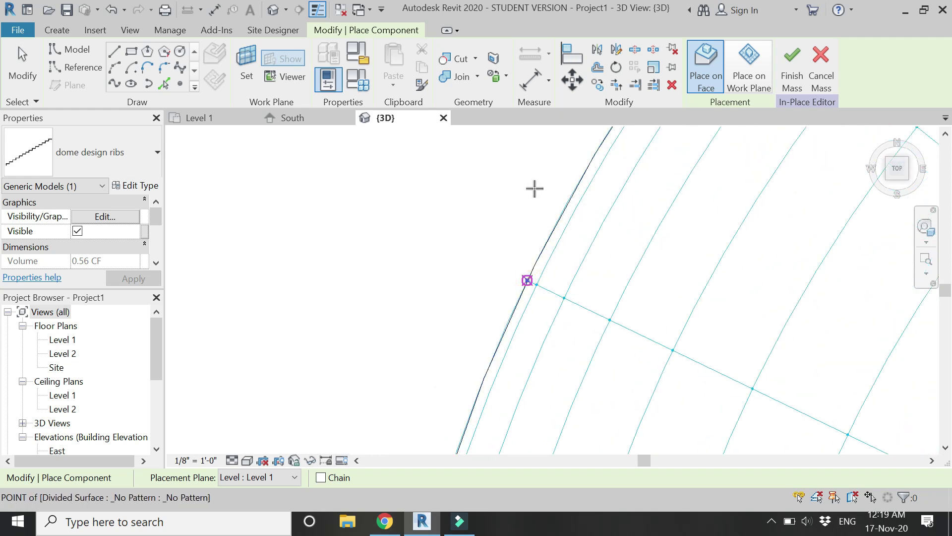
scroll(535, 188, down, 4)
scroll(508, 298, up, 3)
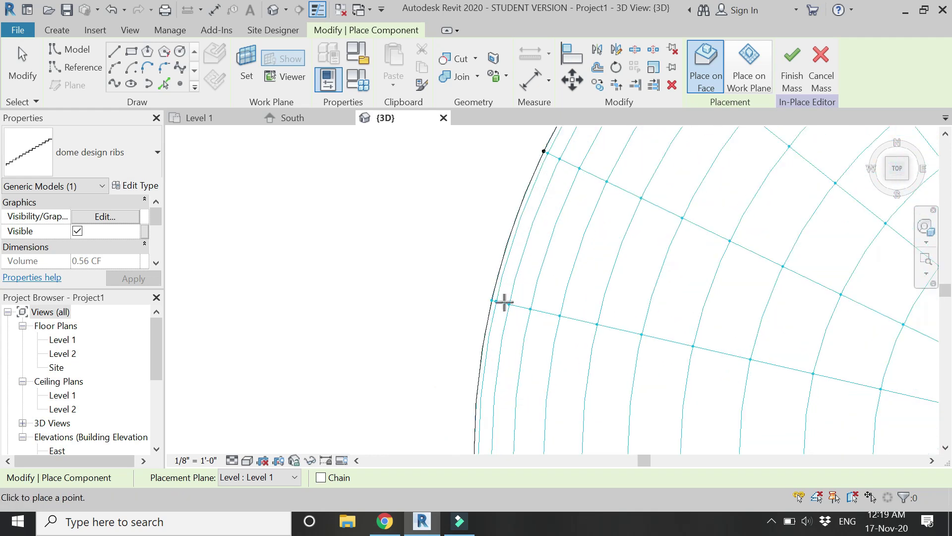
scroll(496, 302, up, 2)
scroll(525, 205, down, 4)
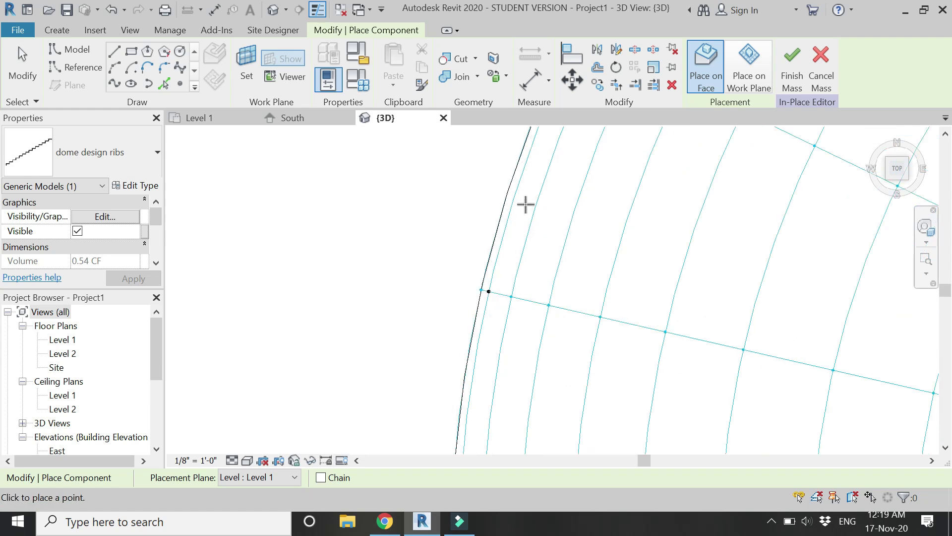
scroll(495, 336, up, 2)
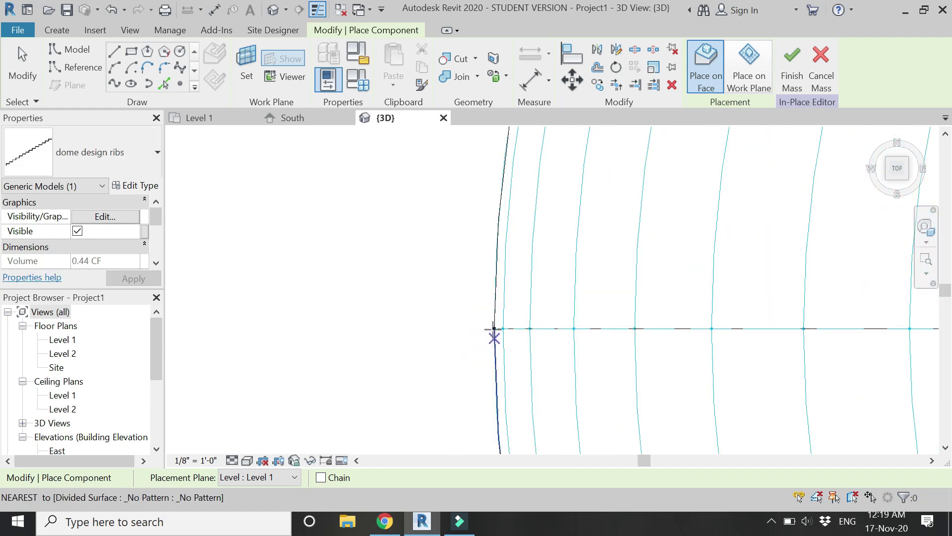
click(495, 328)
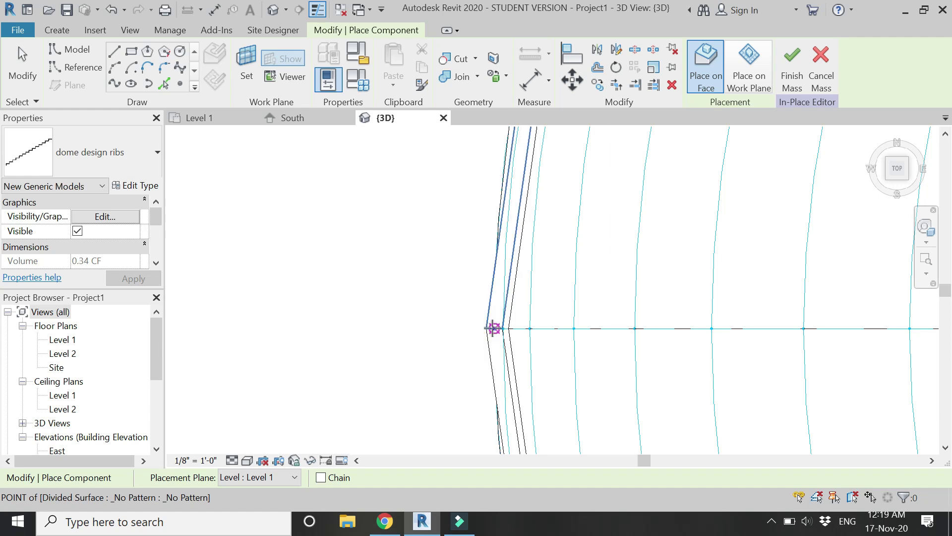
key(Escape)
Return to an isometric view of the whole dome with the ViewCube
scroll(380, 377, down, 5)
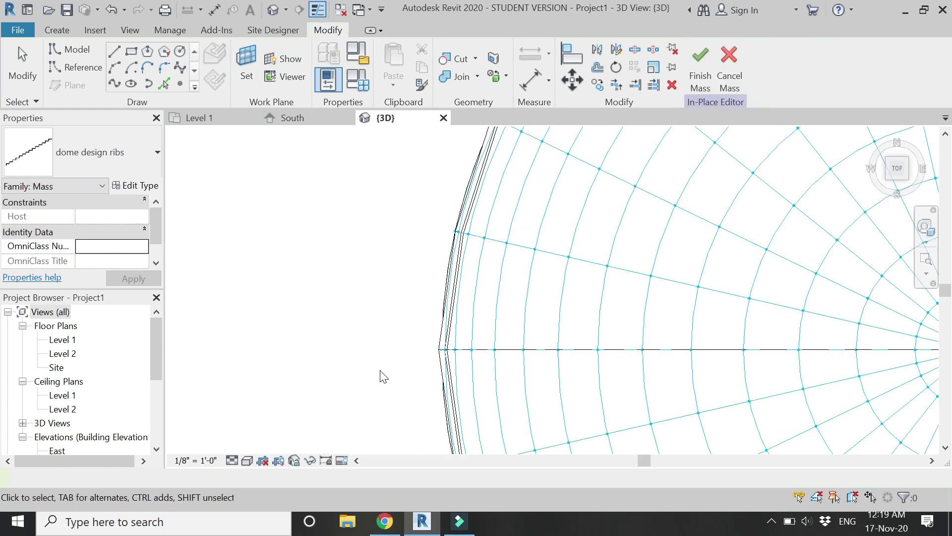
click(436, 285)
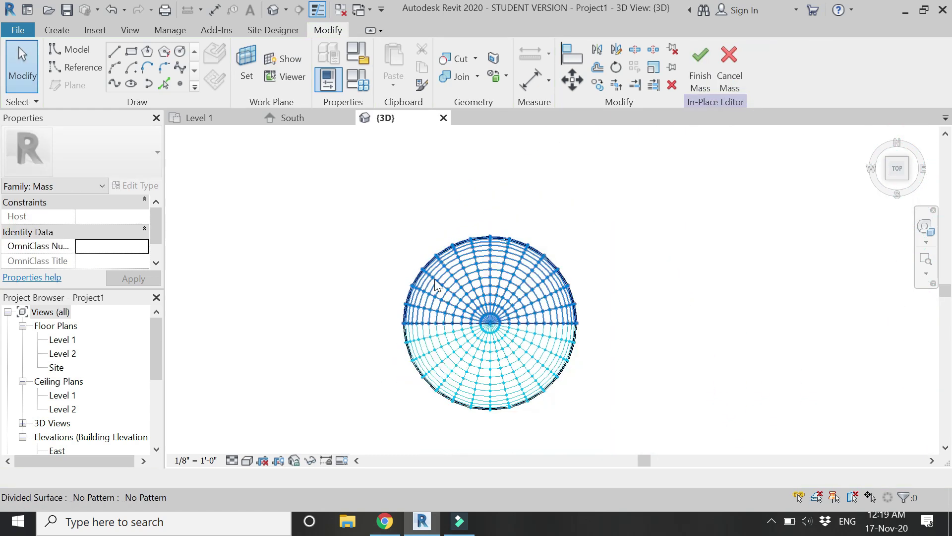
click(888, 176)
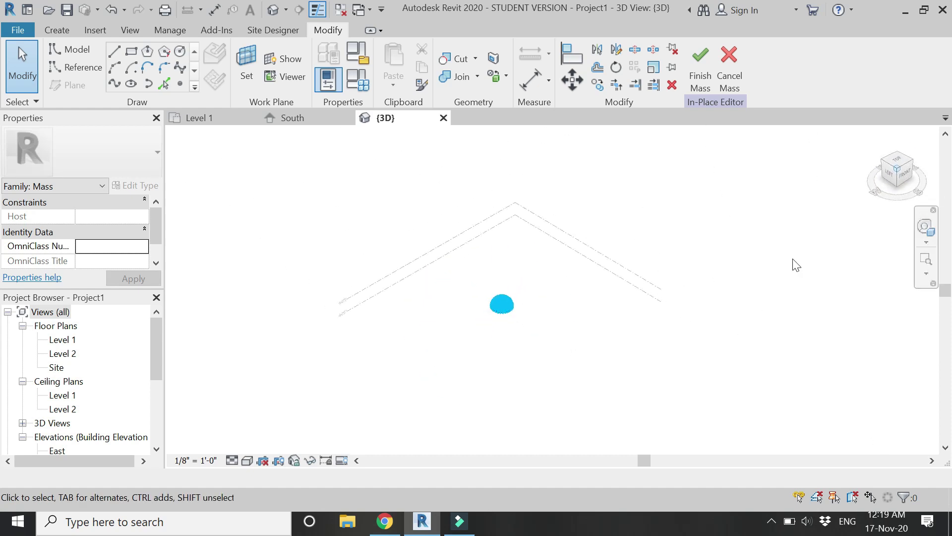
Turn on Original Surface in the dome divided surface's Surface Representation settings
scroll(502, 340, up, 5)
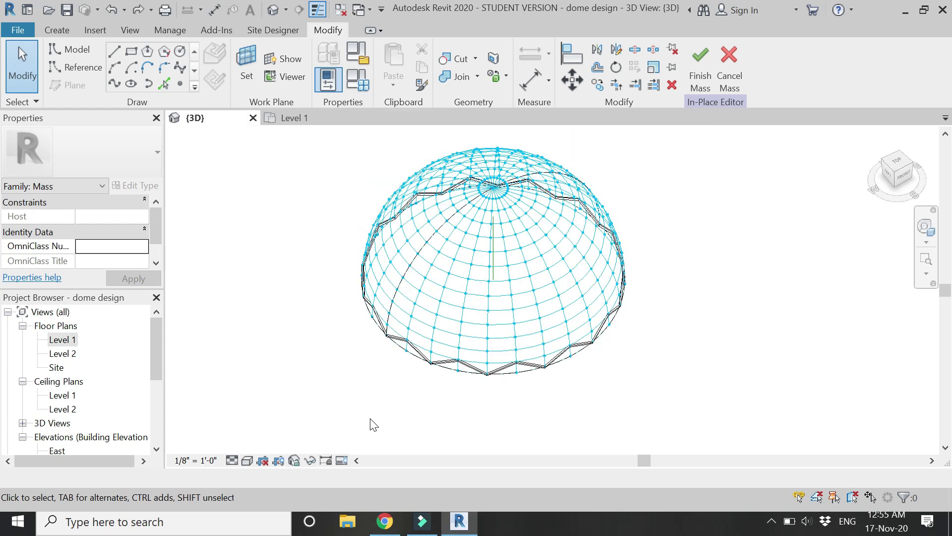
scroll(422, 384, up, 4)
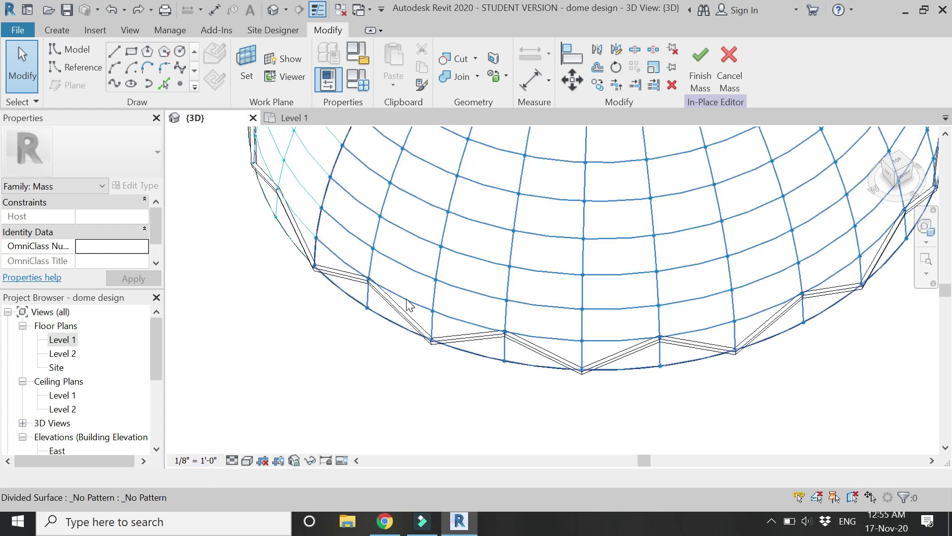
click(558, 220)
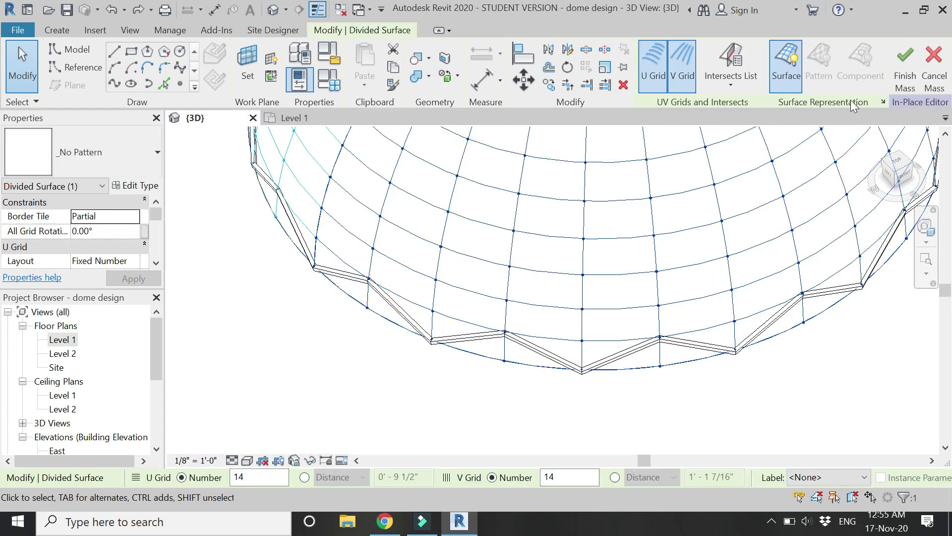
click(882, 103)
click(375, 242)
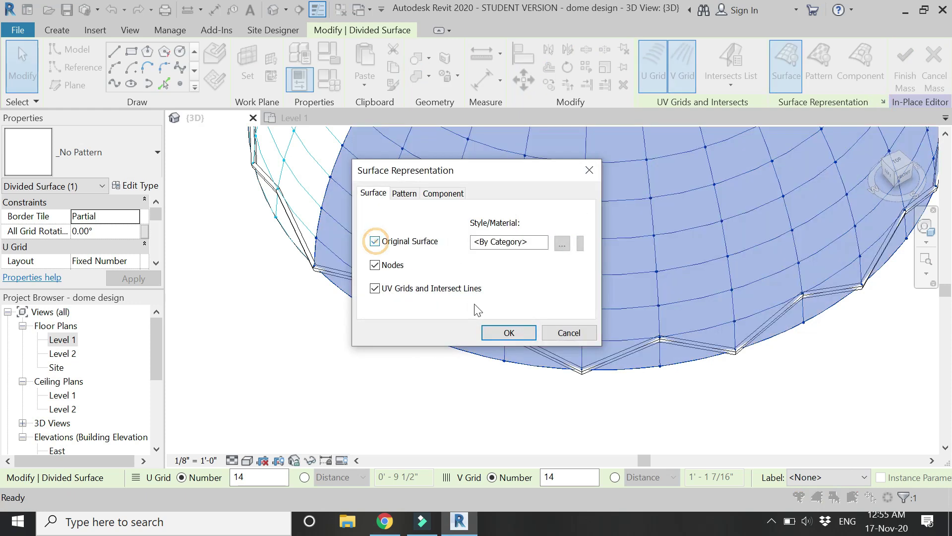
click(499, 333)
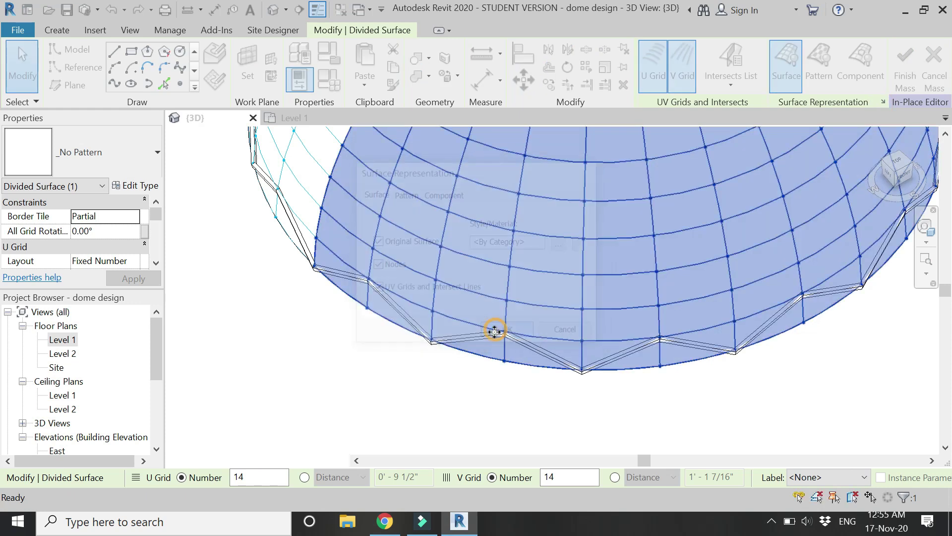
scroll(467, 344, up, 4)
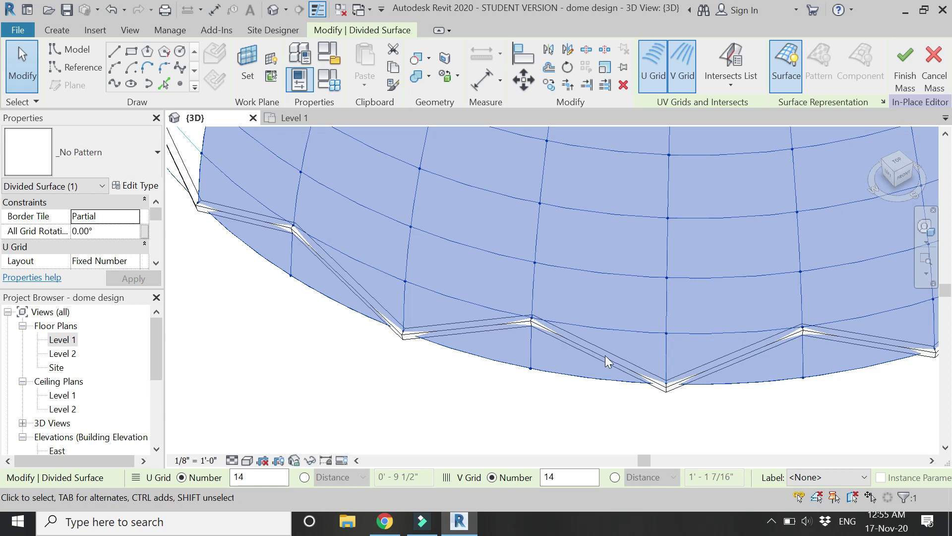
Flip the zigzag rib using the Adaptive Component Flip option
click(231, 360)
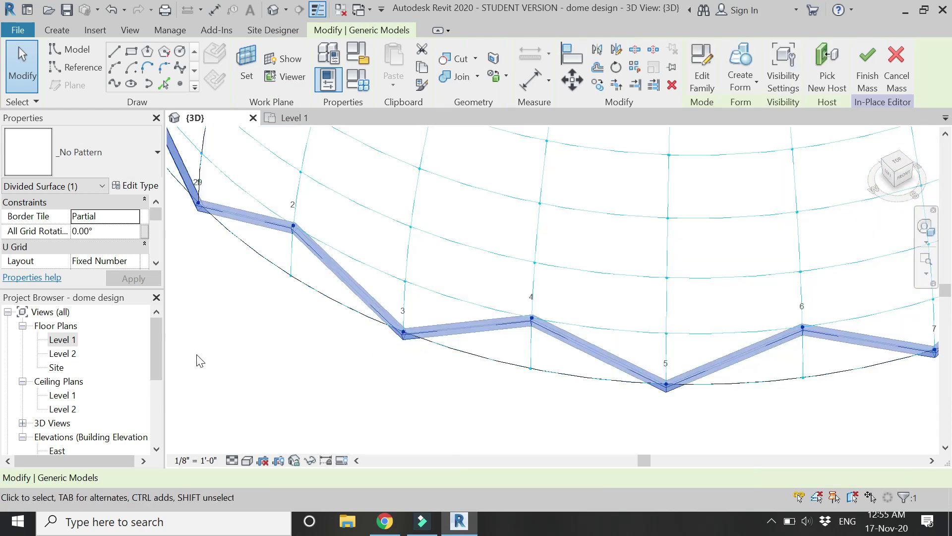
scroll(109, 237, down, 3)
click(78, 261)
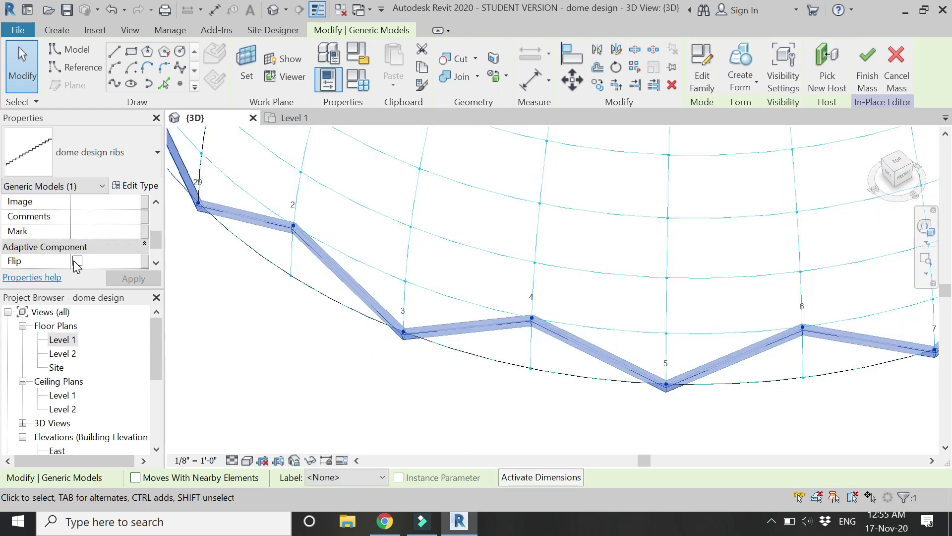
click(124, 279)
click(330, 340)
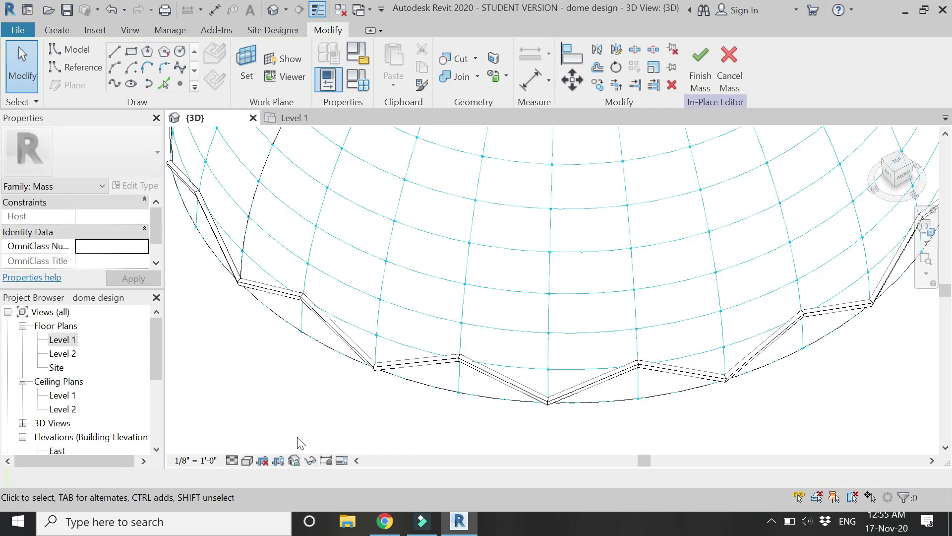
Reselect the rib, orbit to look down on the dome, and array copies across it
scroll(307, 434, down, 4)
scroll(342, 399, up, 2)
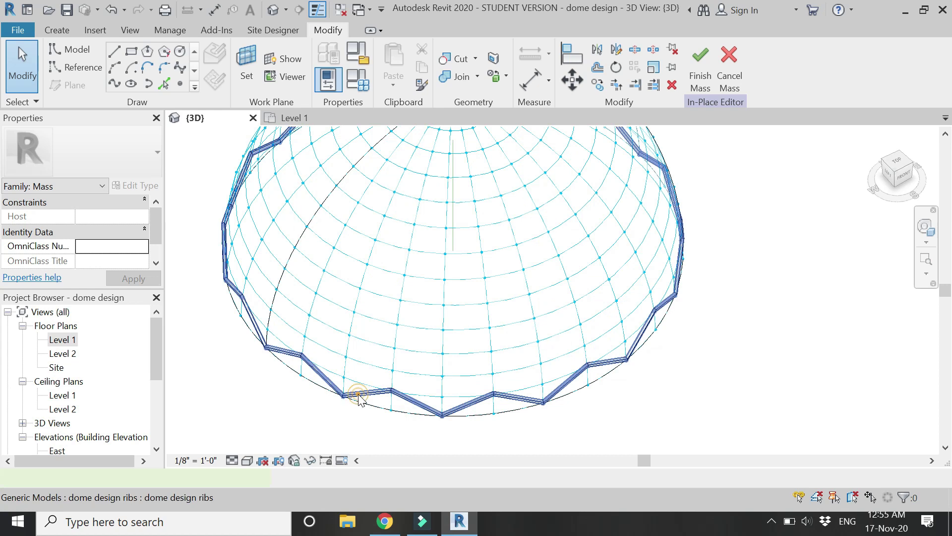
click(359, 400)
shift+middle_drag(391, 425, 546, 232)
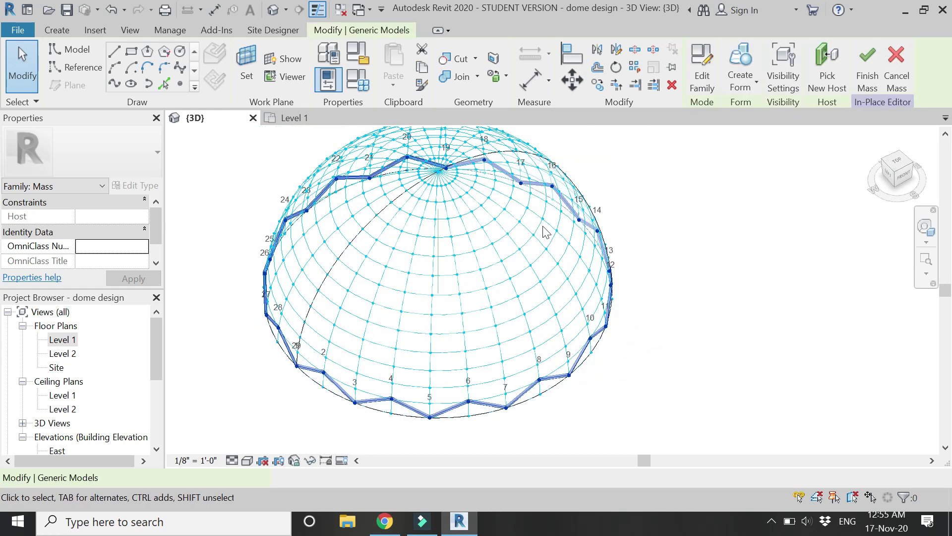
click(638, 67)
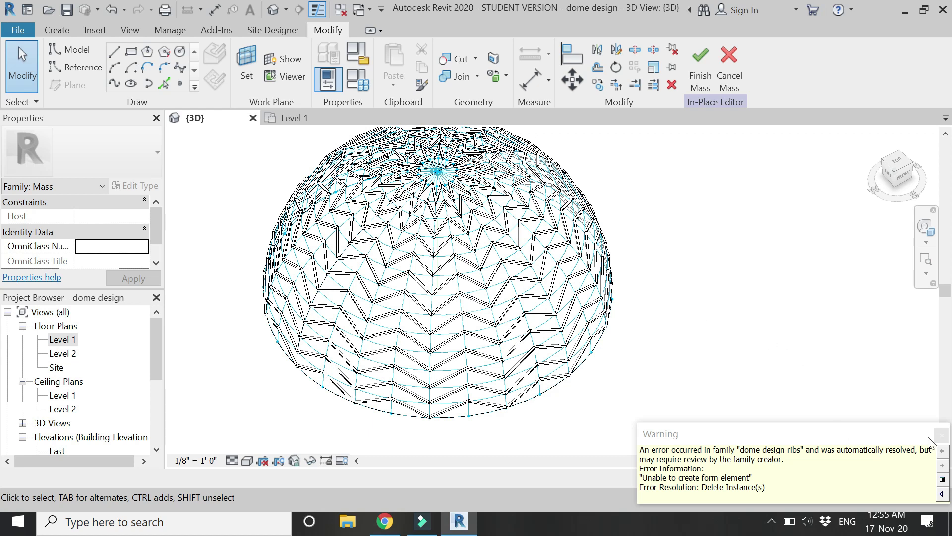
Dismiss the deleted-instances warning from the array
click(941, 436)
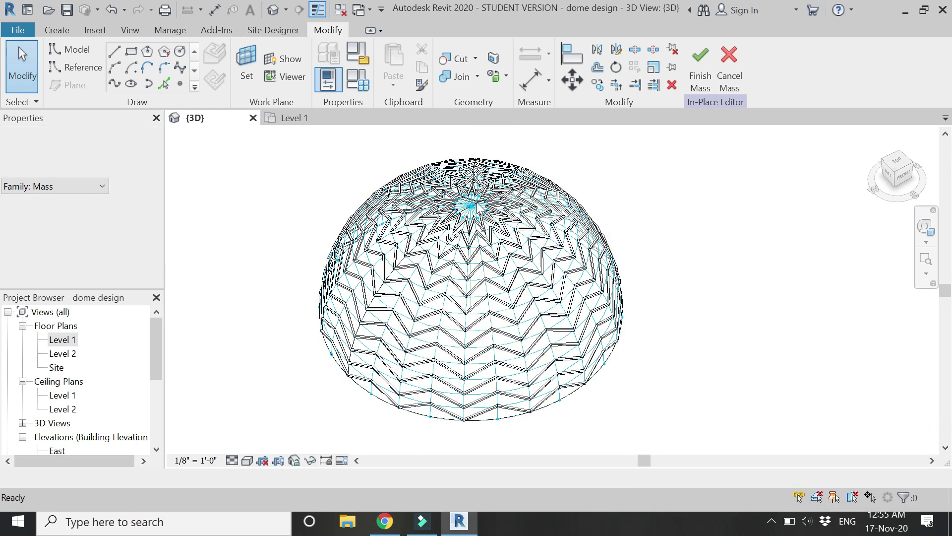
scroll(402, 263, up, 3)
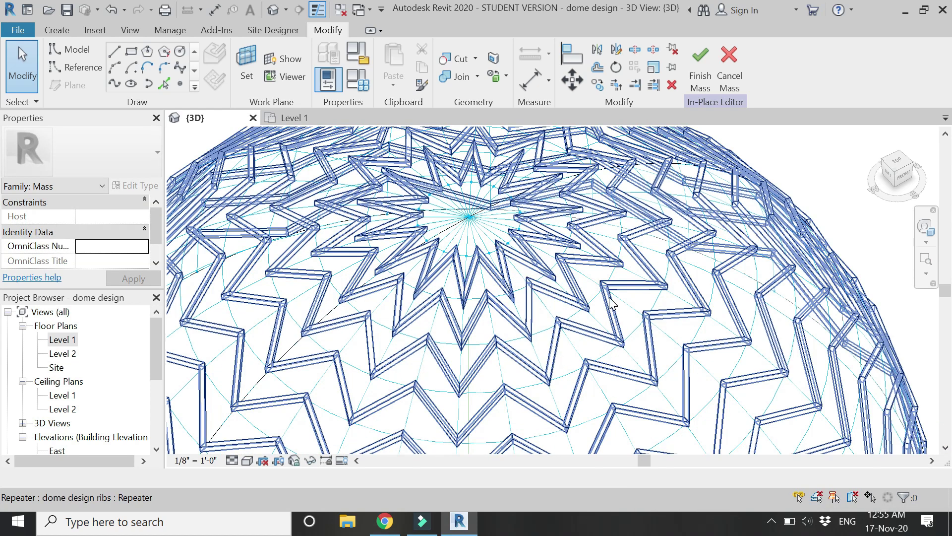
scroll(520, 228, down, 2)
scroll(521, 229, down, 2)
scroll(453, 223, down, 2)
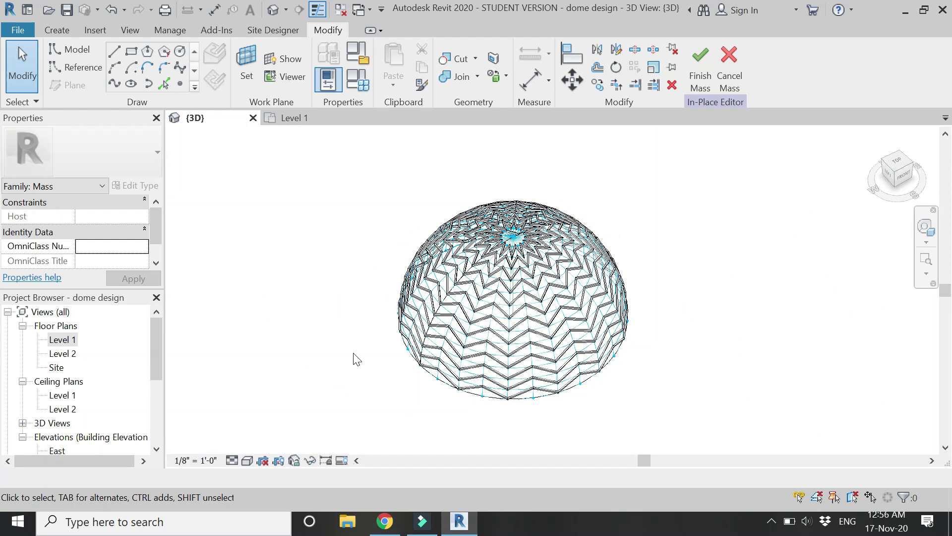
scroll(367, 382, up, 3)
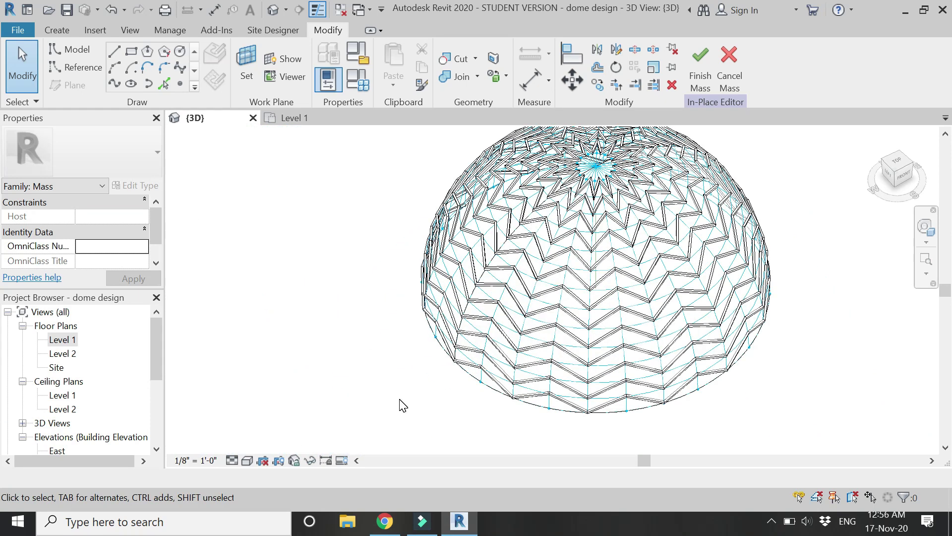
Switch off the divided surface's Surface display so its grid lines disappear
click(482, 389)
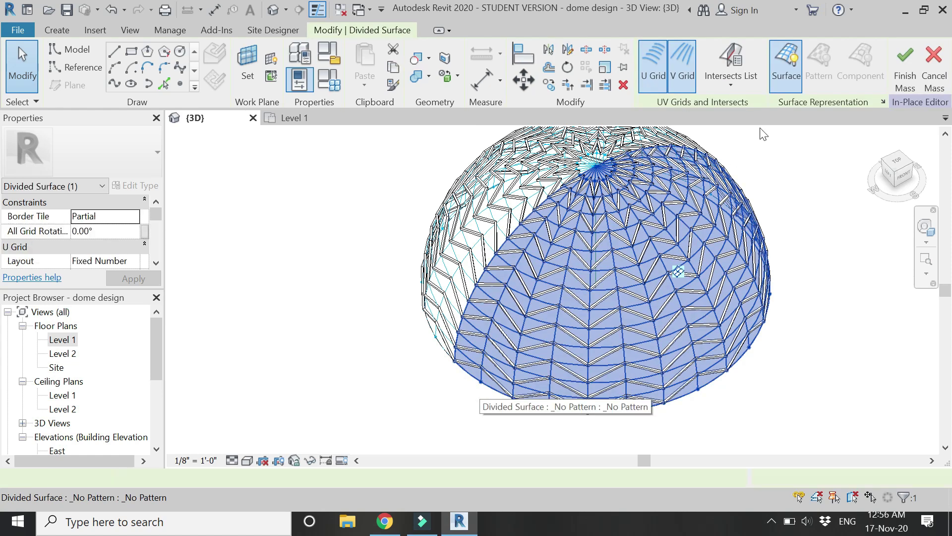
click(786, 64)
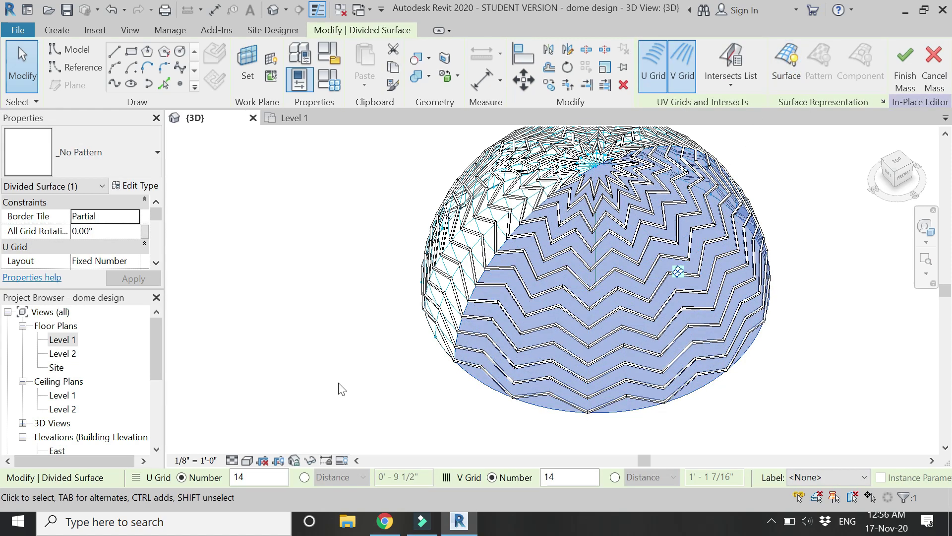
click(431, 338)
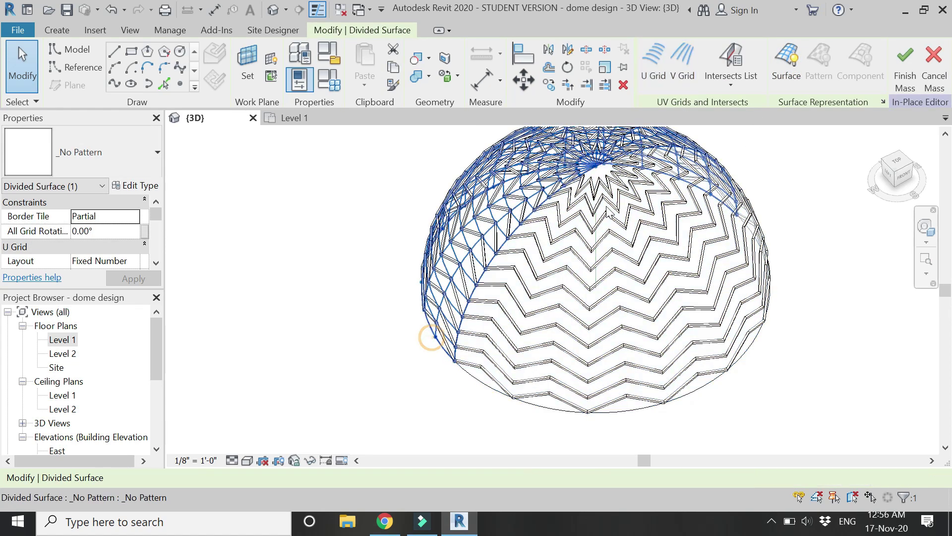
click(377, 373)
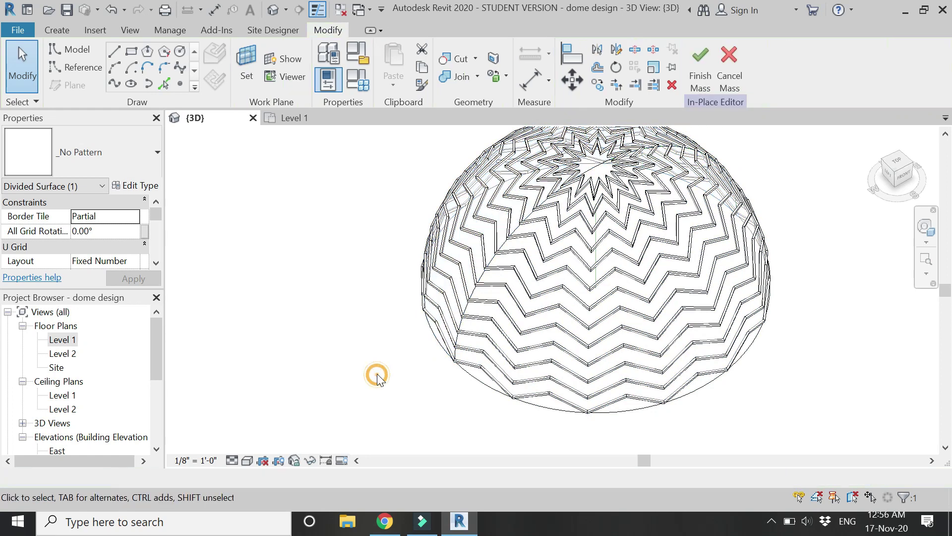
scroll(360, 379, down, 2)
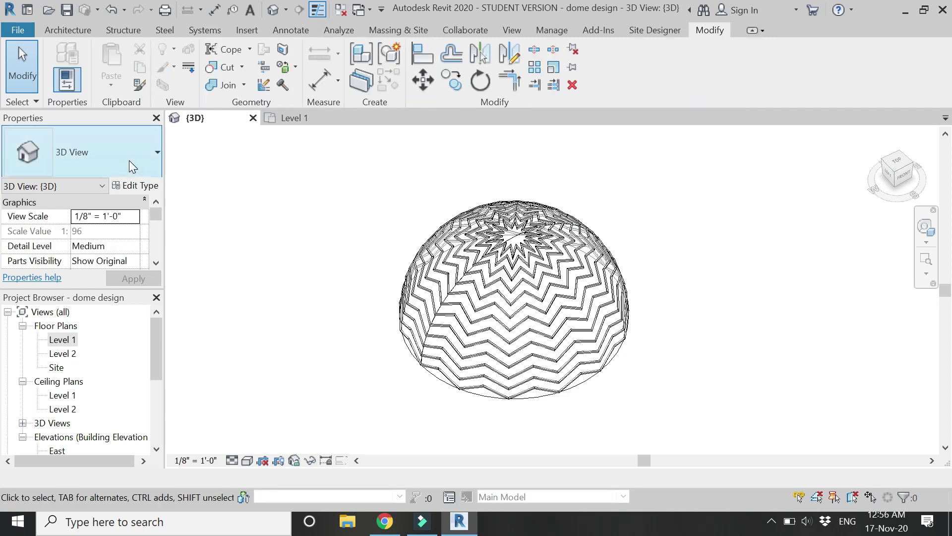
Create walls on the dome's mass faces with Wall by Face
click(392, 30)
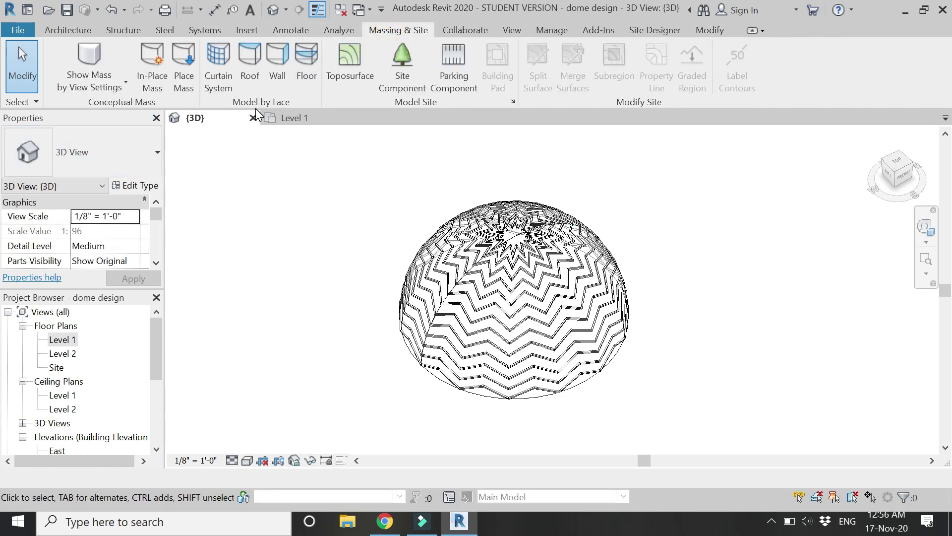
click(277, 63)
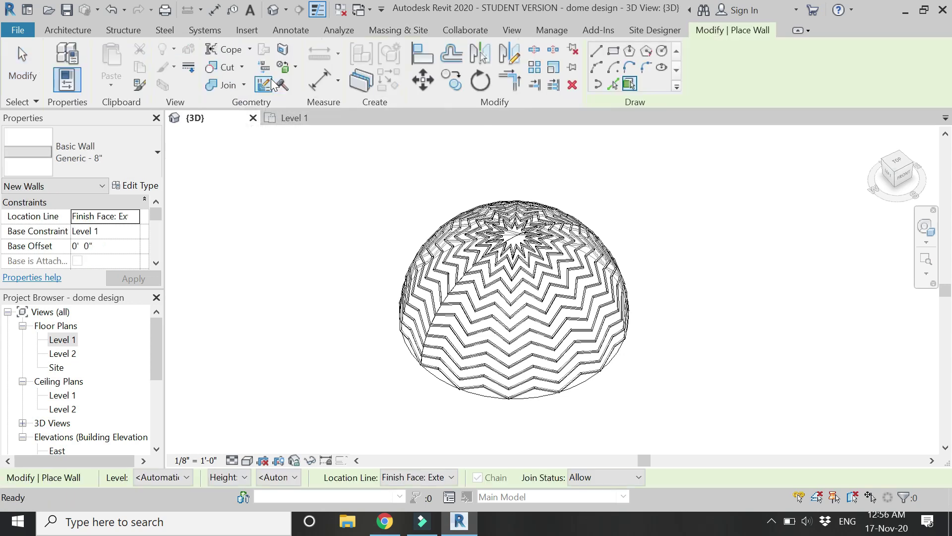
scroll(439, 380, up, 2)
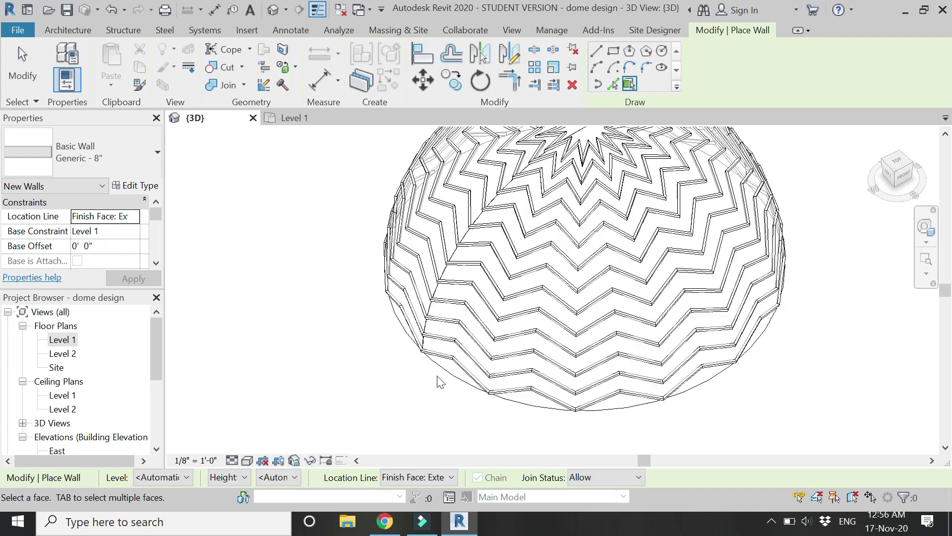
scroll(438, 379, up, 2)
click(450, 373)
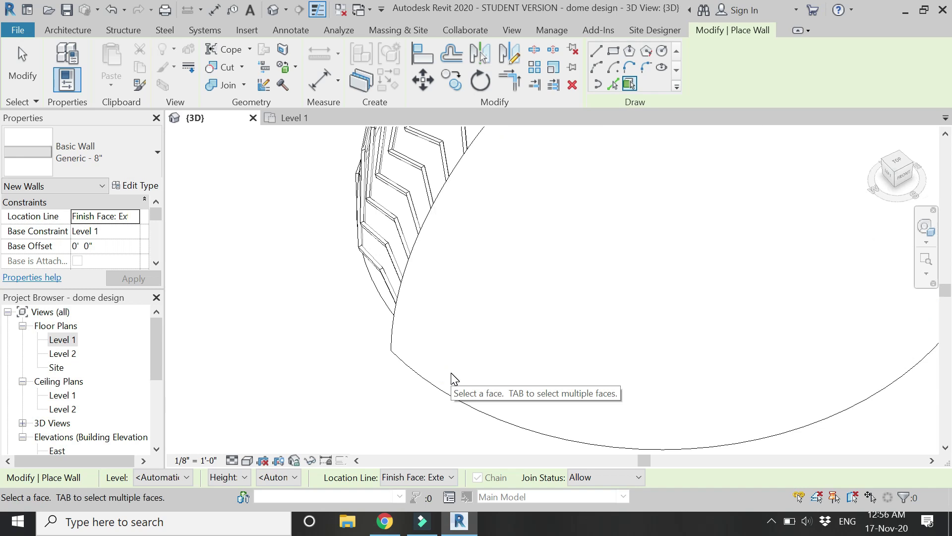
click(385, 304)
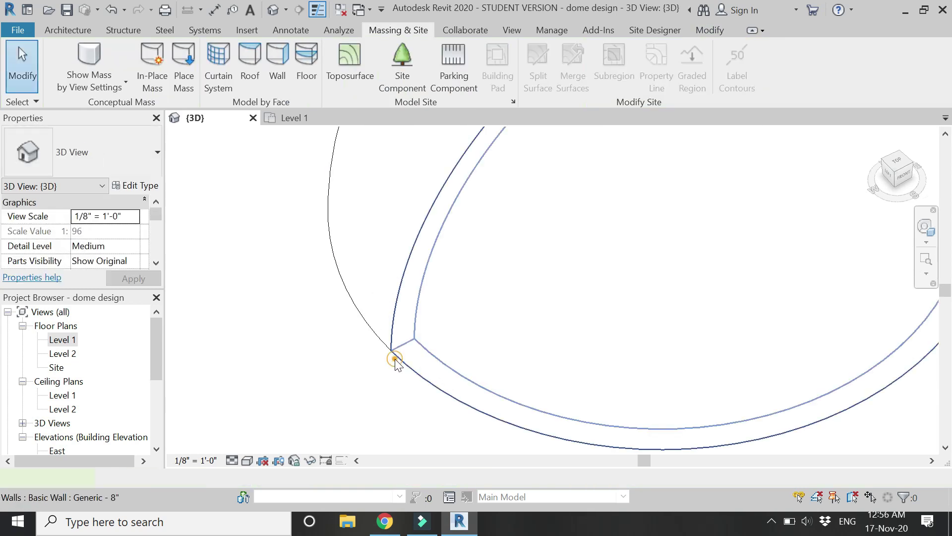
Set both new dome walls' Location Line to Finish Face: Interior
click(385, 342)
ctrl+click(382, 338)
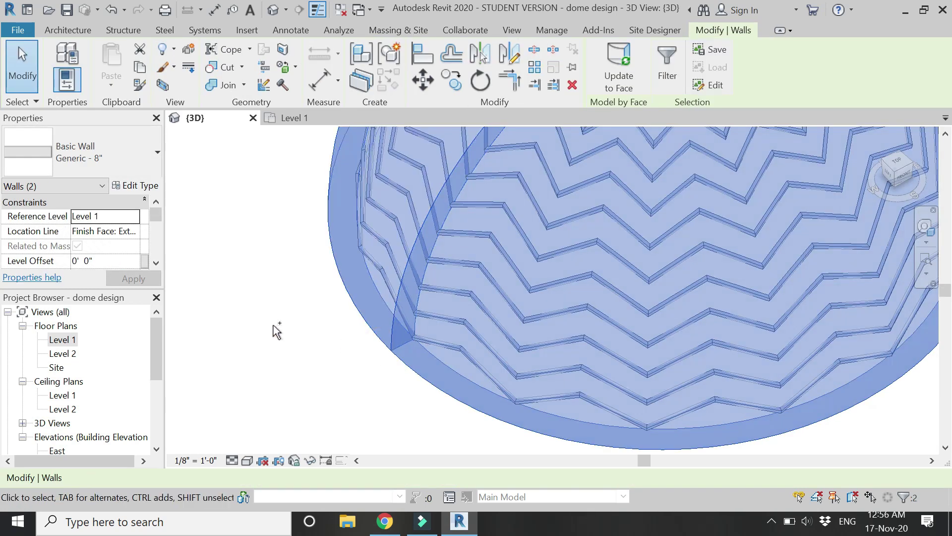
click(136, 232)
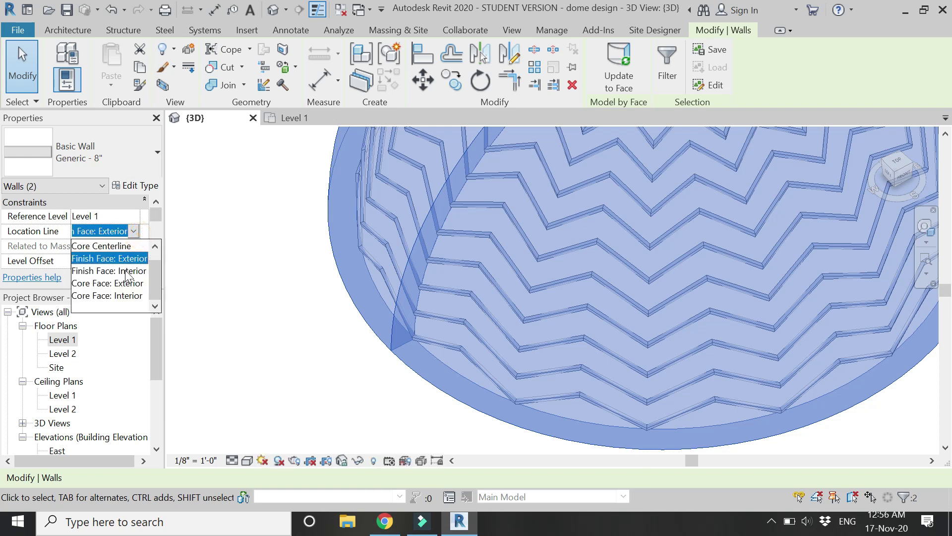
click(125, 271)
click(130, 276)
click(281, 339)
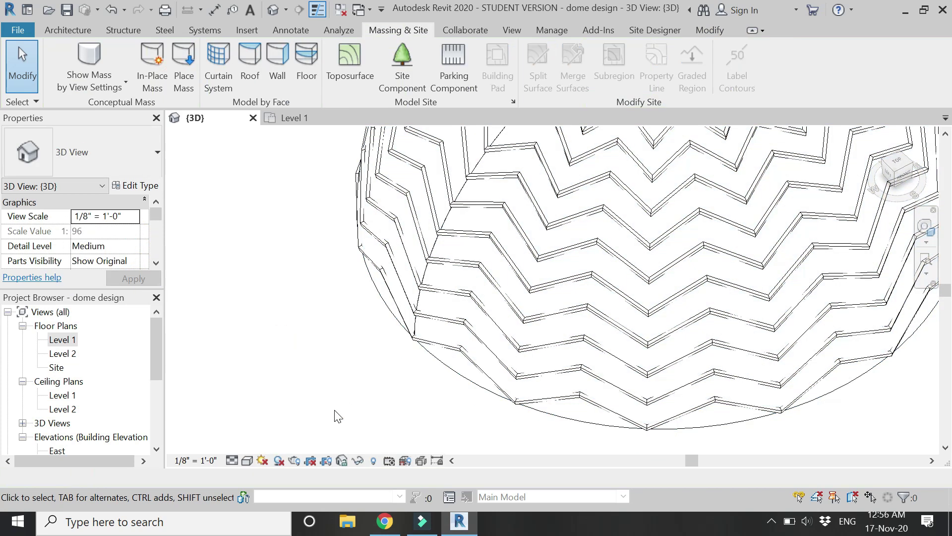
scroll(337, 414, down, 3)
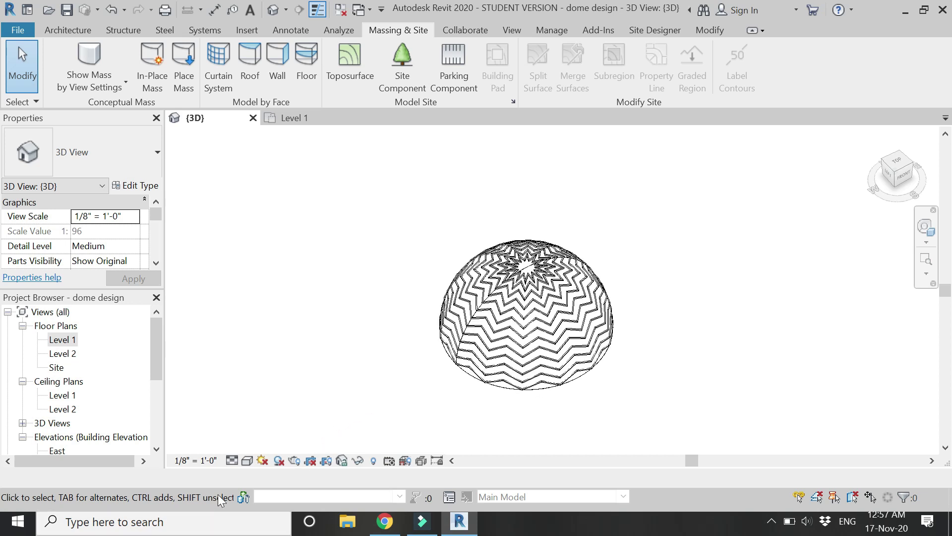
Switch the 3D view's visual style to Realistic
click(247, 460)
click(261, 428)
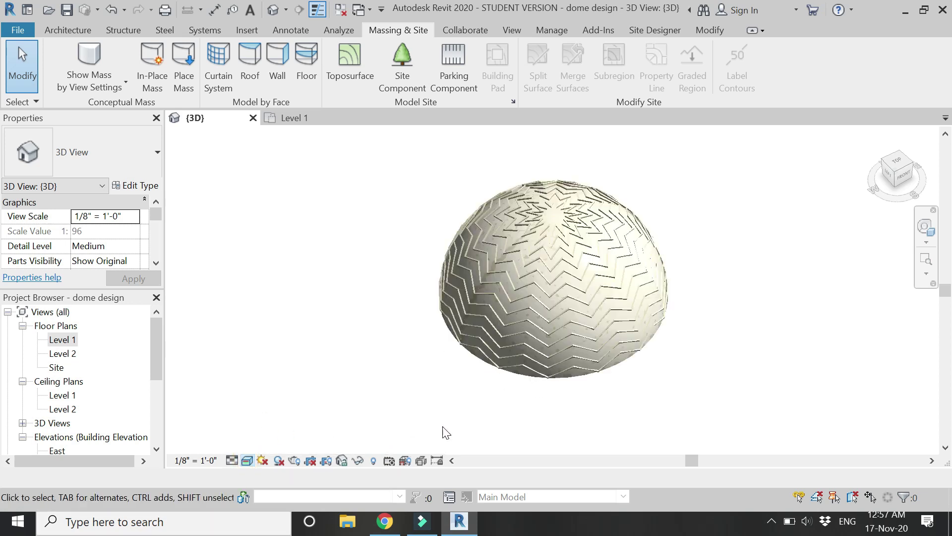
scroll(546, 412, up, 4)
scroll(536, 446, down, 5)
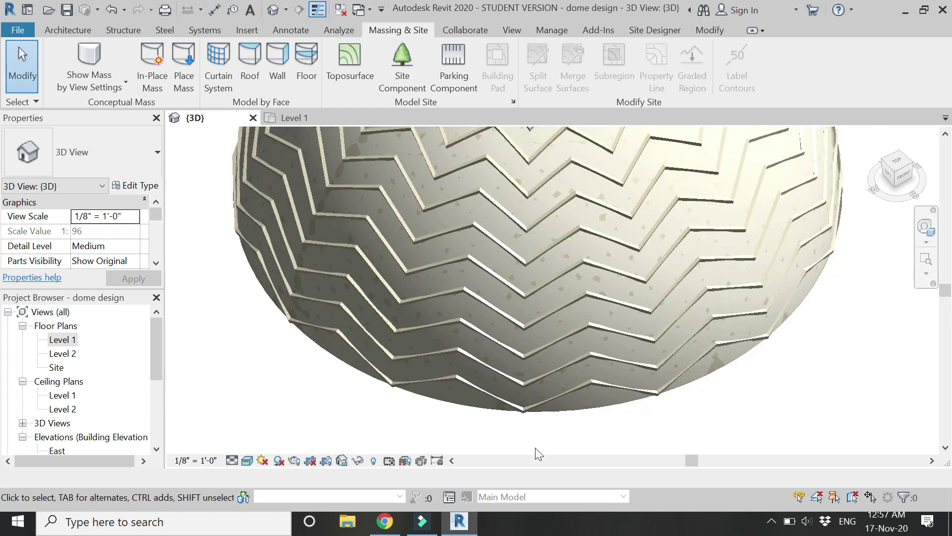
Orbit around the dome with the navigation wheel and set Show Mass to by View Settings
click(925, 227)
drag(635, 253, 425, 268)
drag(418, 354, 446, 340)
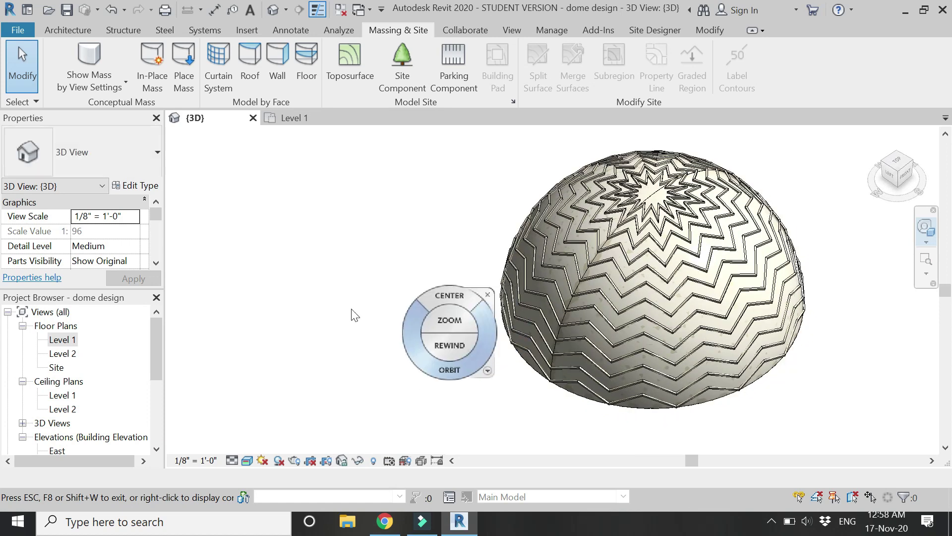
key(Escape)
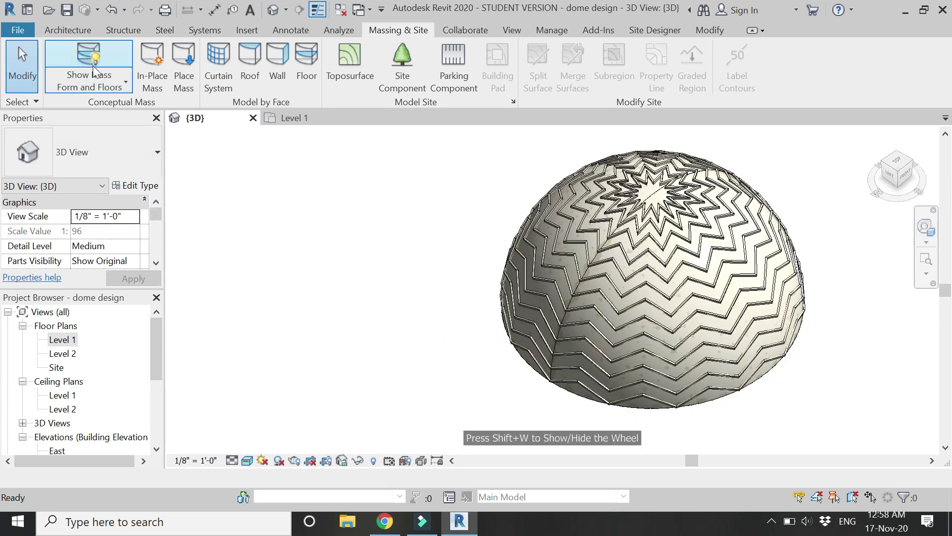
click(103, 50)
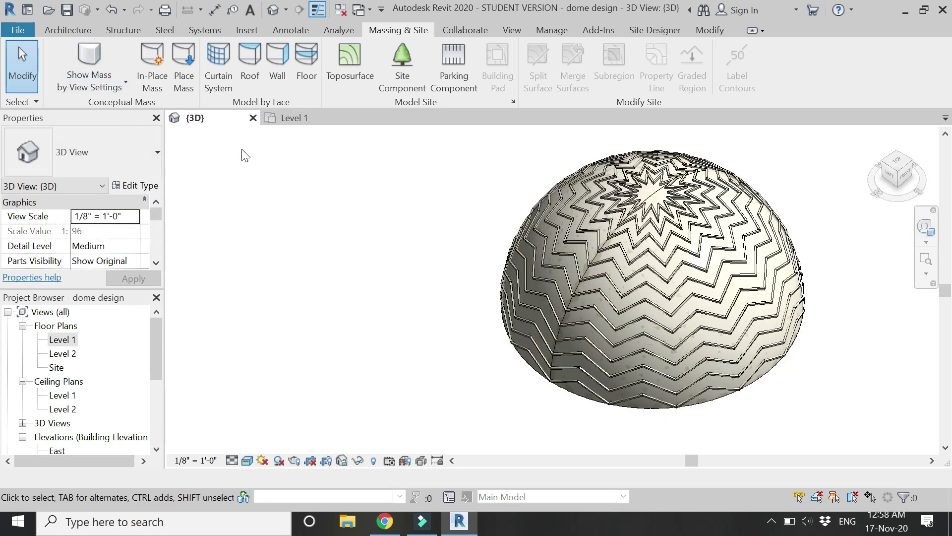
Uncheck Mass in the 3D view's Visibility/Graphic Overrides (VV) so only the zigzag ribs and walls show
key(v)
key(v)
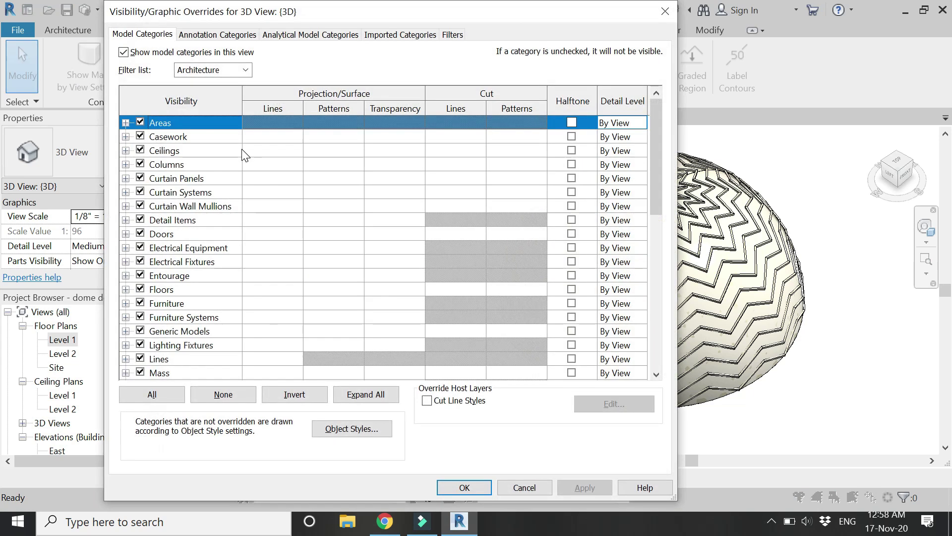
click(141, 371)
click(460, 487)
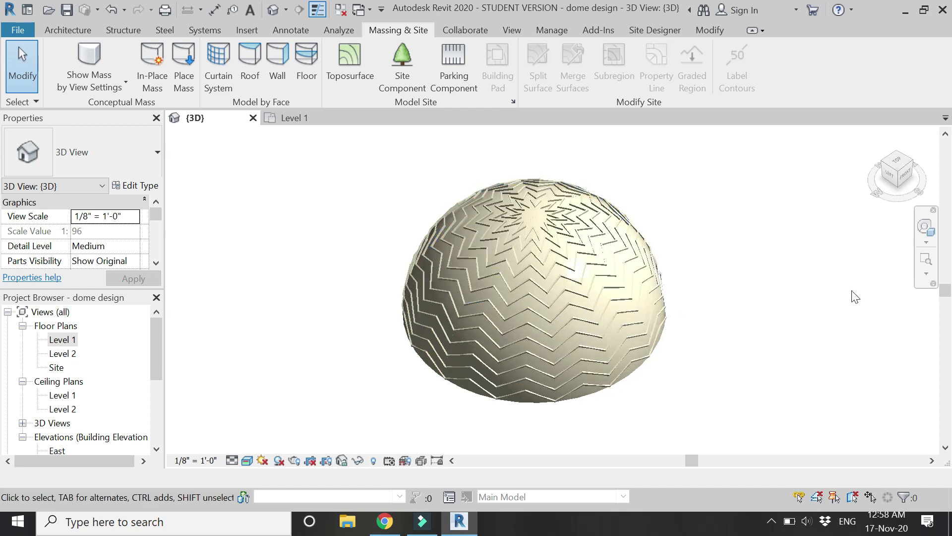
click(923, 227)
drag(478, 382, 465, 363)
key(Escape)
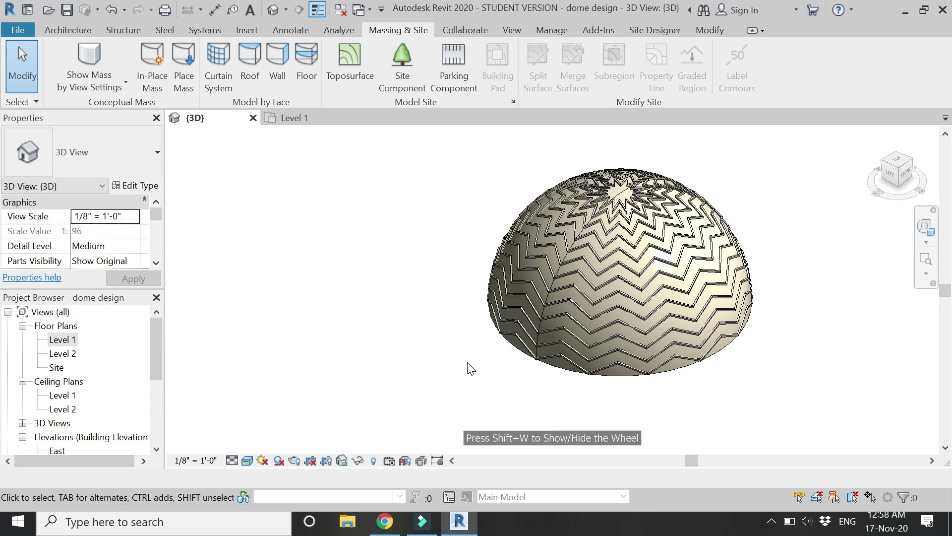